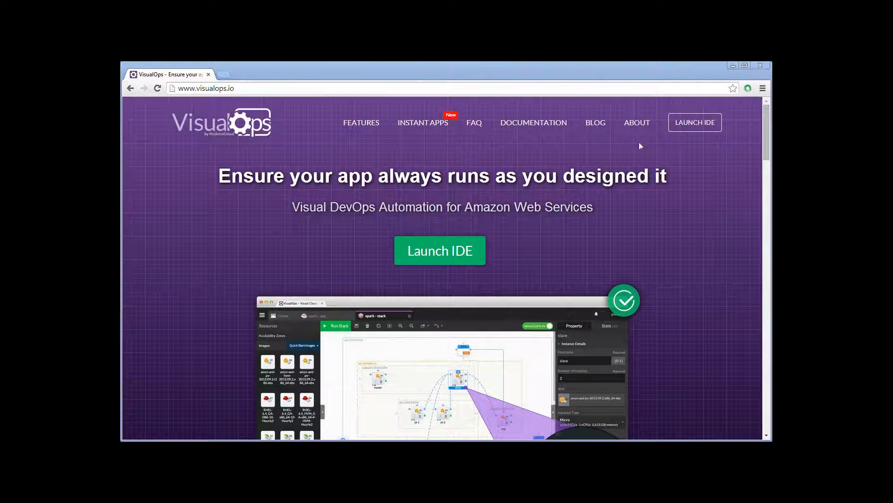
- Launch the VisualOps IDE and filter the dashboard to the Virginia region to review its stacks and resources
{"action": "left_click", "coordinate": [703, 123]}
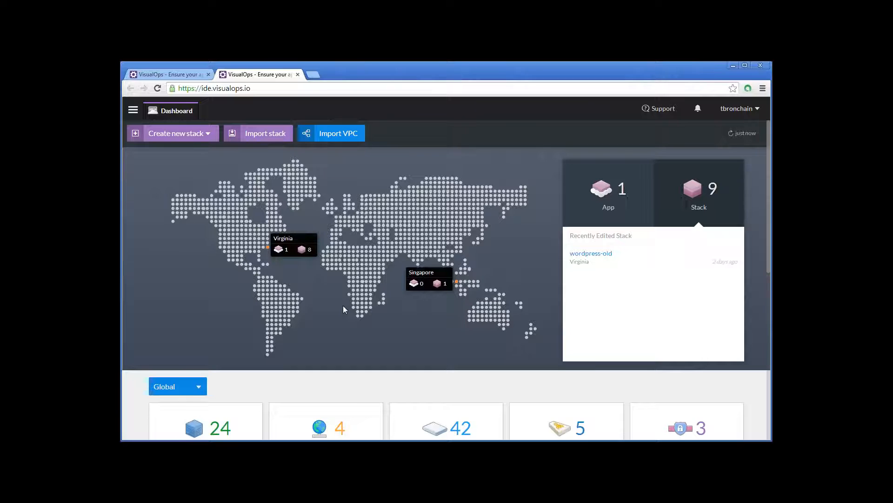
{"action": "scroll", "coordinate": [345, 309], "scroll_direction": "down", "scroll_amount": 1}
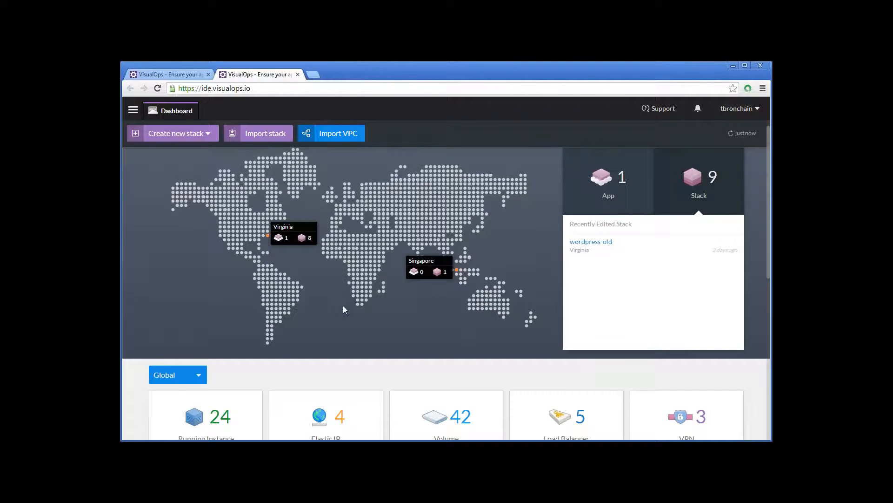
{"action": "scroll", "coordinate": [344, 306], "scroll_direction": "down", "scroll_amount": 5}
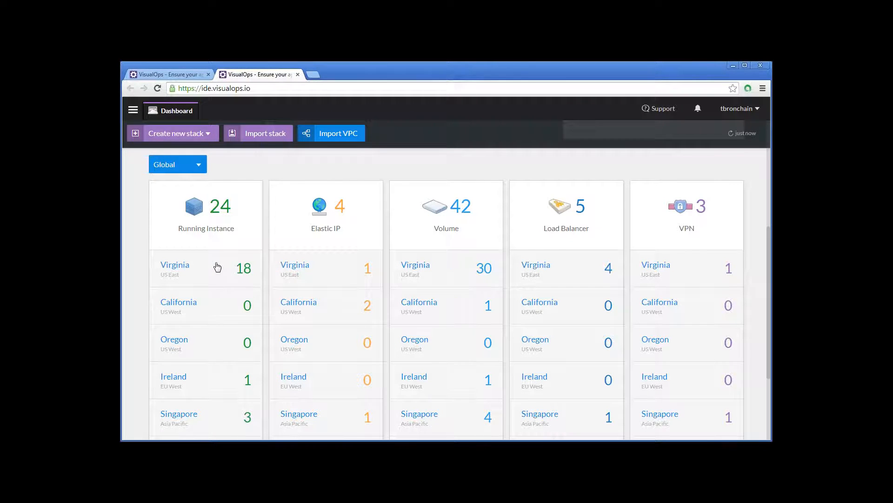
{"action": "left_click", "coordinate": [200, 173]}
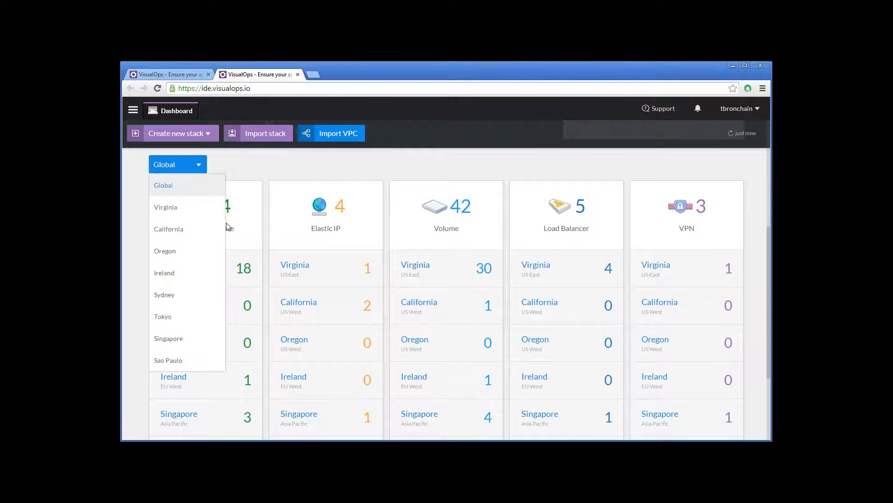
{"action": "left_click", "coordinate": [192, 210]}
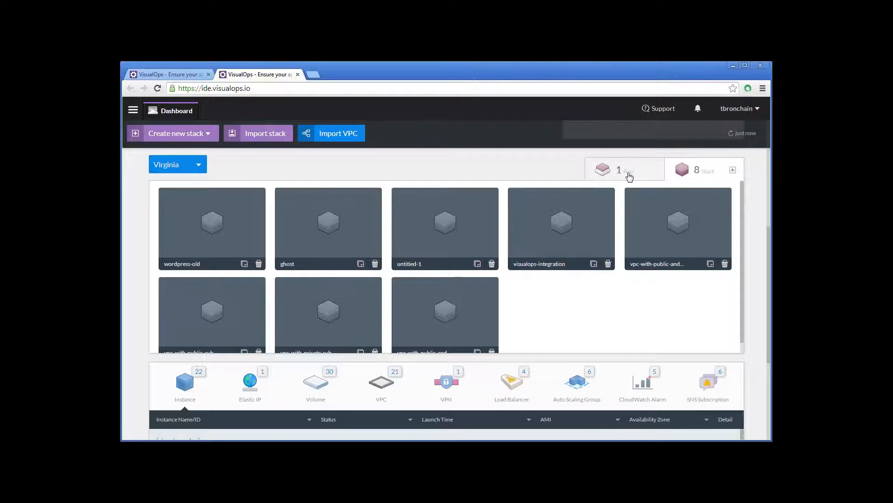
{"action": "scroll", "coordinate": [629, 175], "scroll_direction": "down", "scroll_amount": 1}
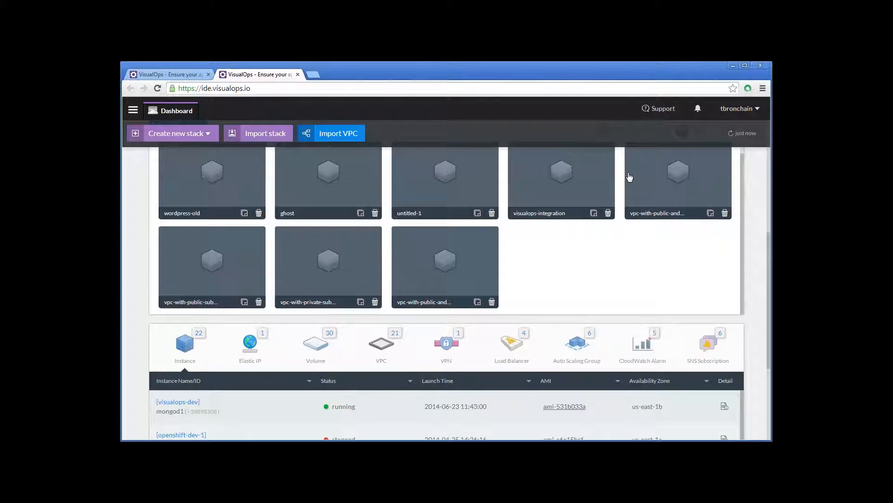
{"action": "scroll", "coordinate": [629, 176], "scroll_direction": "down", "scroll_amount": 1}
{"action": "scroll", "coordinate": [194, 143], "scroll_direction": "up", "scroll_amount": 2}
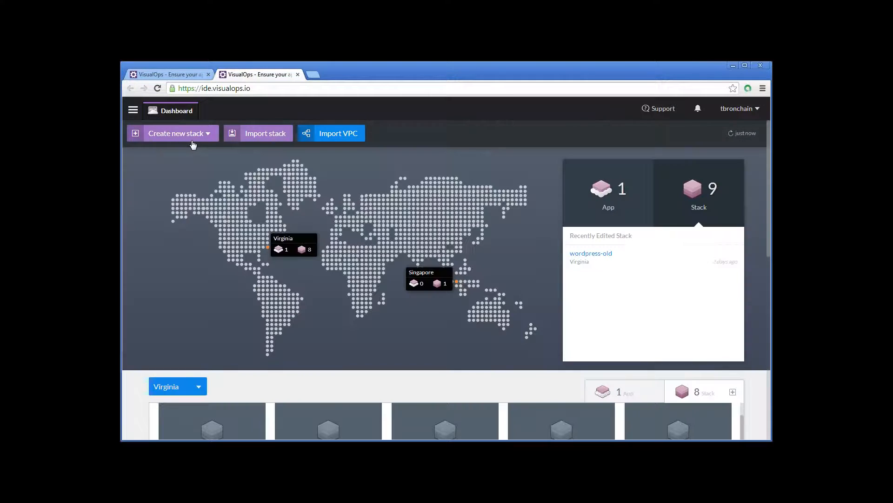
- Create a new stack in the US East - Virginia region
{"action": "left_click", "coordinate": [190, 136]}
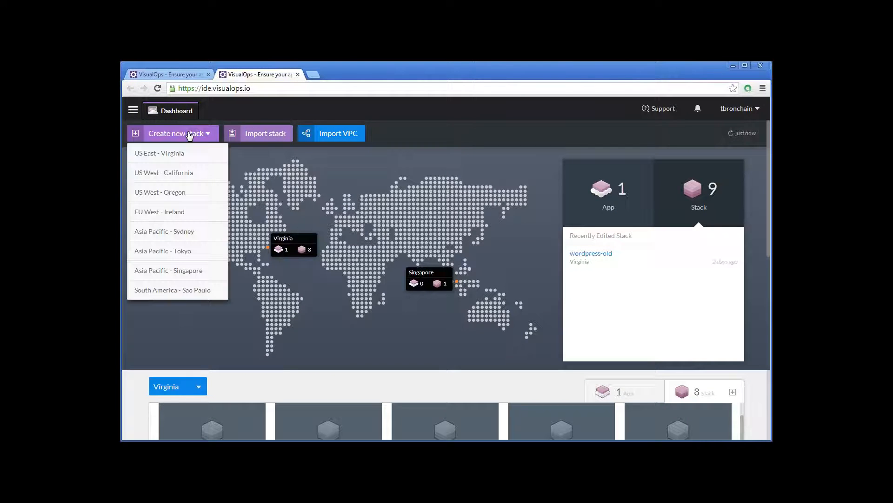
{"action": "left_click", "coordinate": [181, 159]}
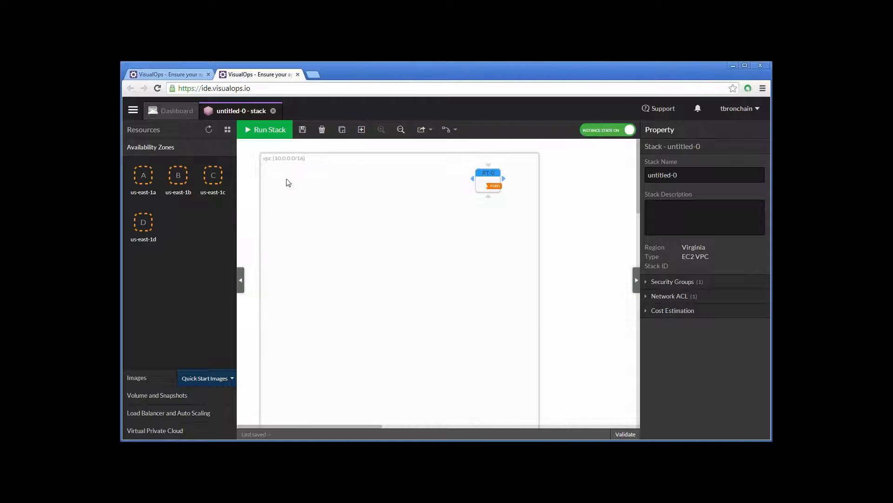
{"action": "left_click", "coordinate": [773, 288]}
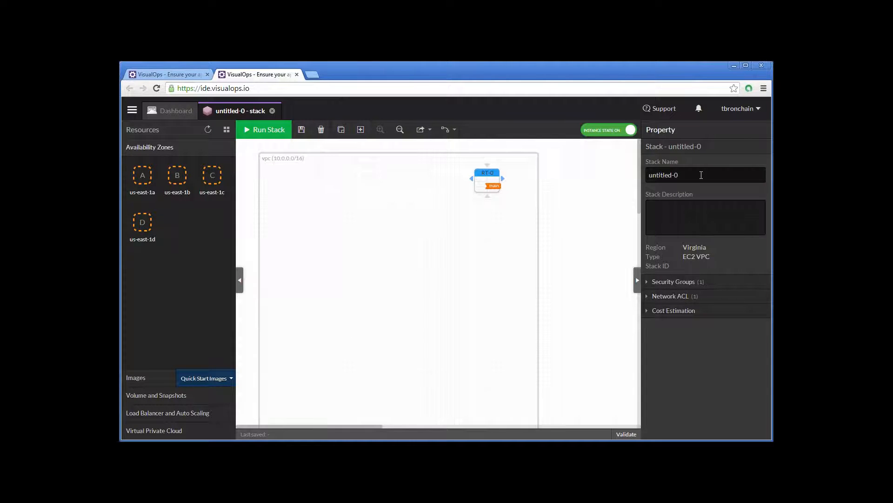
- Name the new stack Wordpress
{"action": "left_click", "coordinate": [702, 174]}
{"action": "type", "text": "Wordpress"}
{"action": "left_click", "coordinate": [577, 241]}
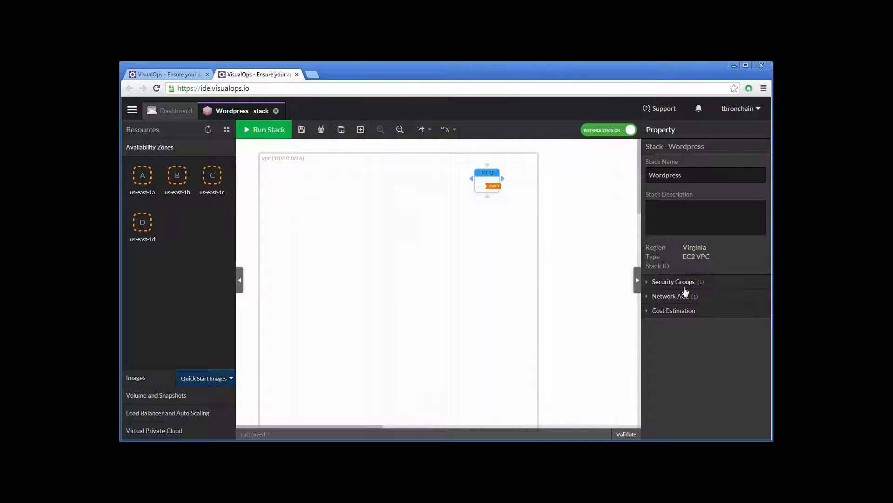
- Remove the outbound rule for all traffic from the DefaultSG security group
{"action": "left_click", "coordinate": [698, 284]}
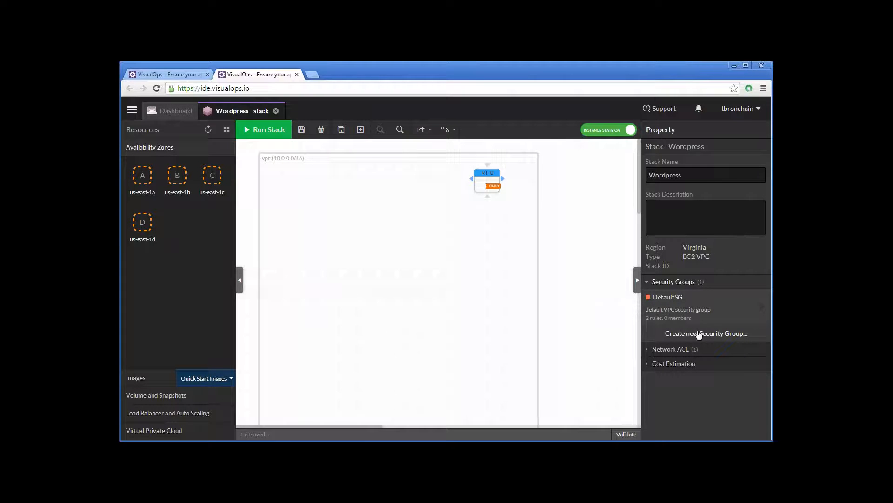
{"action": "left_click", "coordinate": [763, 311]}
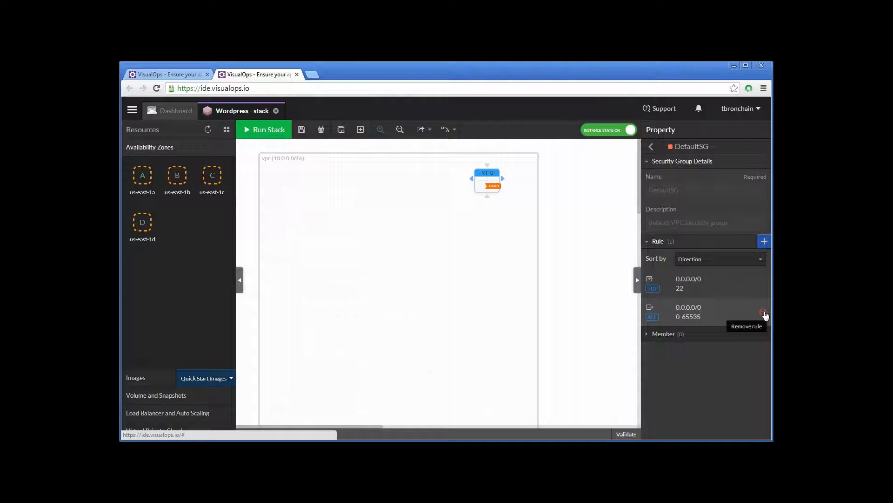
{"action": "left_click", "coordinate": [763, 312]}
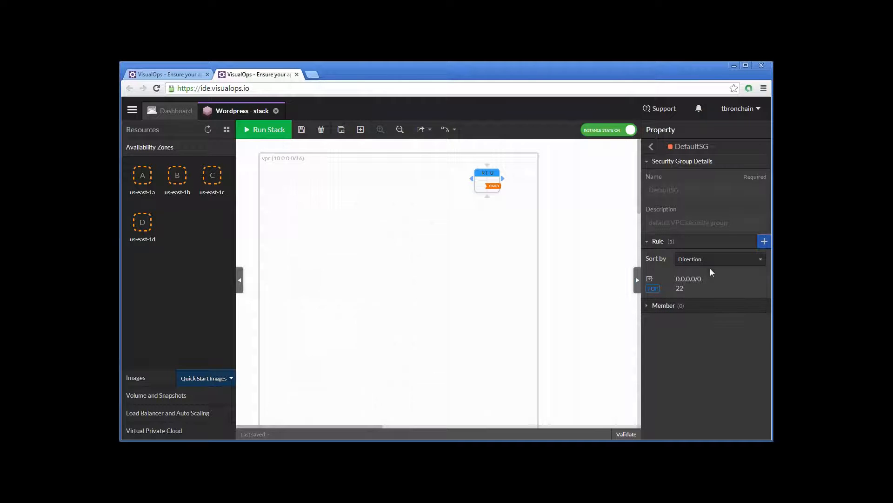
{"action": "left_click", "coordinate": [652, 149]}
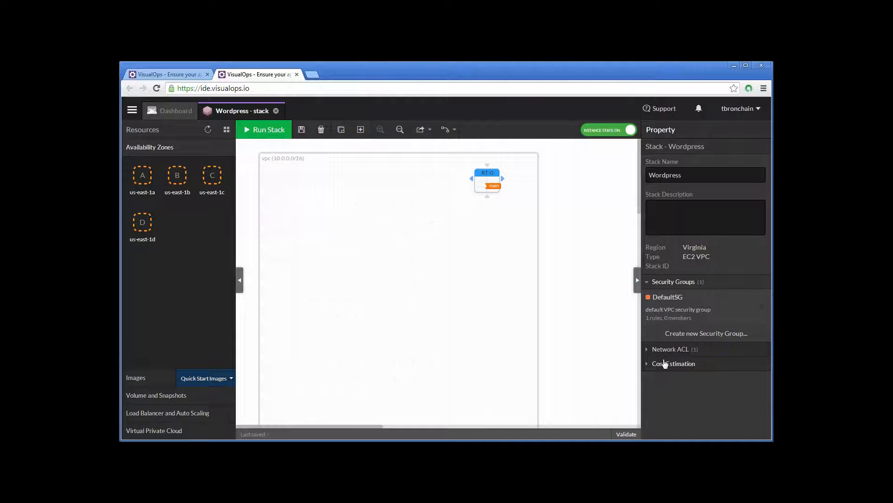
- Create custom security groups named sg-web, sg-db and sg-visualops in the stack
{"action": "left_click", "coordinate": [726, 334]}
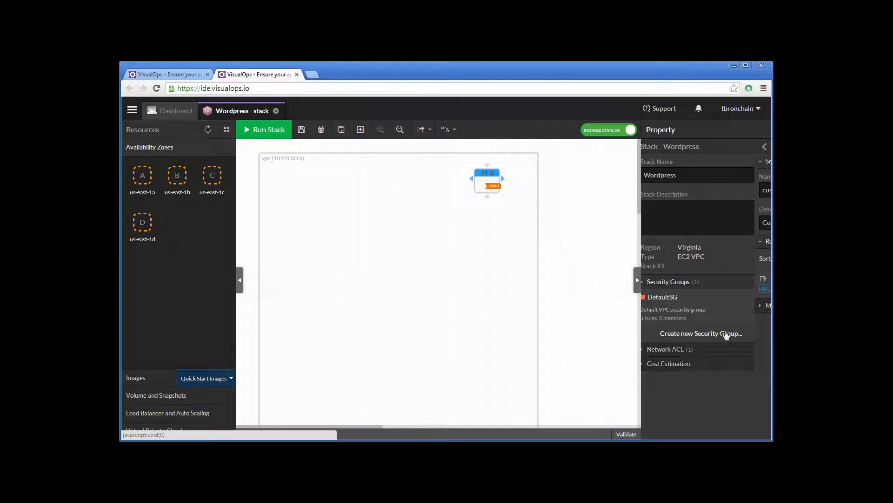
{"action": "type", "text": "sg-web"}
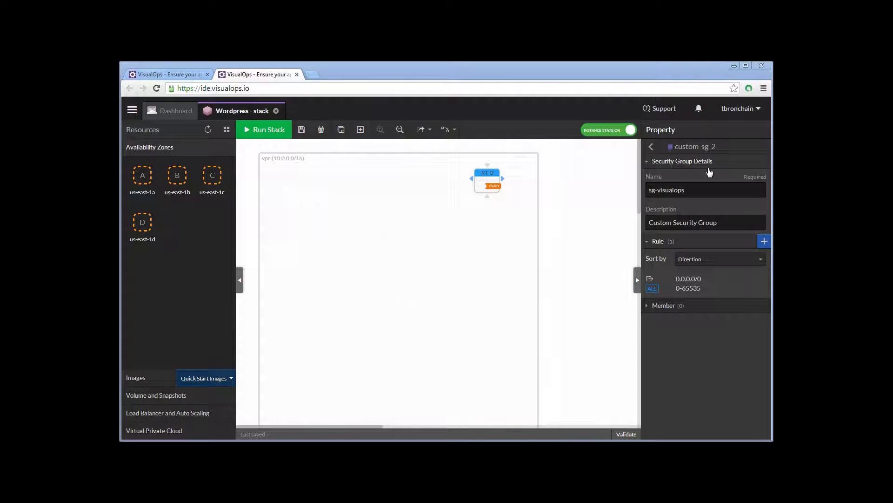
{"action": "left_click", "coordinate": [650, 147]}
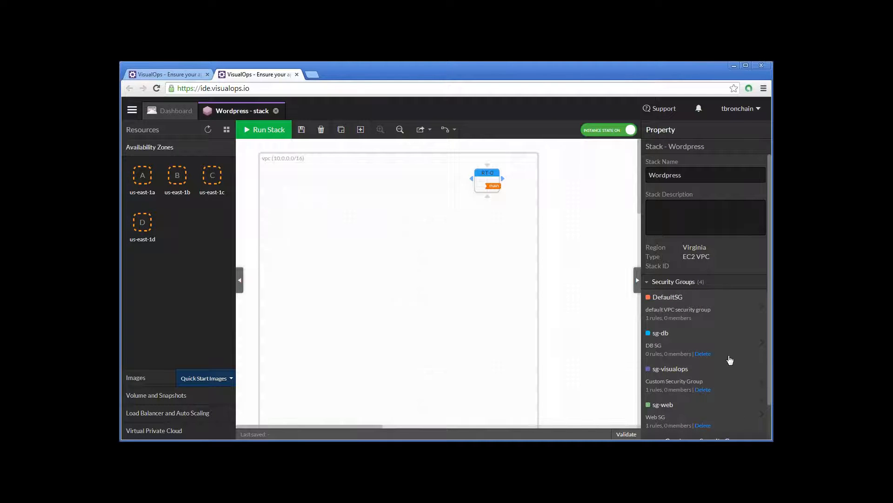
- Delete the sg-web and sg-visualops security groups from the stack
{"action": "scroll", "coordinate": [698, 321], "scroll_direction": "down", "scroll_amount": 1}
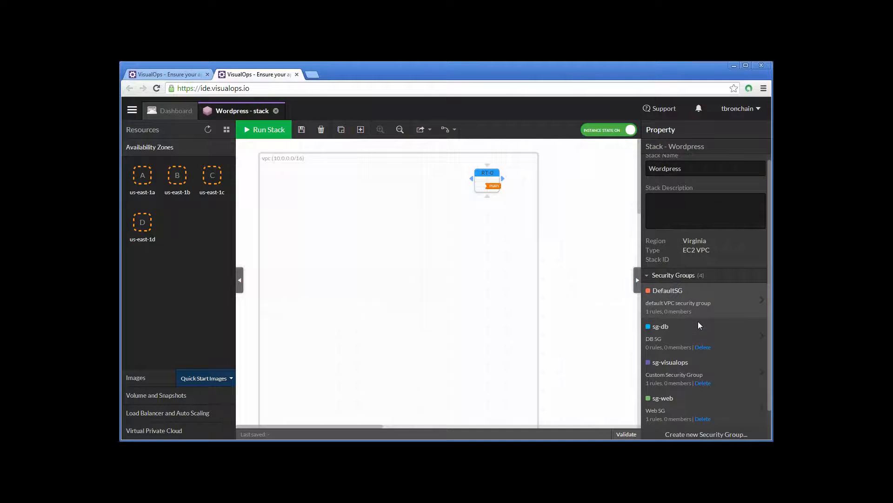
{"action": "scroll", "coordinate": [698, 322], "scroll_direction": "down", "scroll_amount": 1}
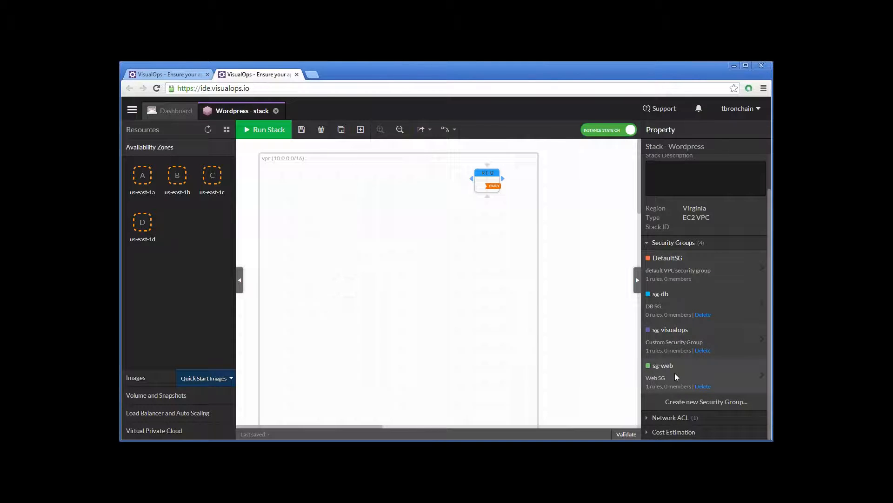
{"action": "left_click", "coordinate": [702, 387]}
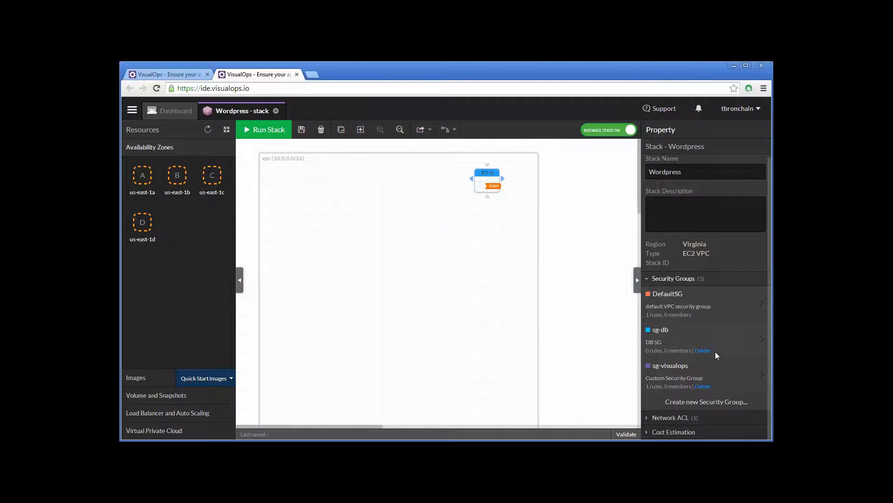
{"action": "left_click", "coordinate": [702, 387]}
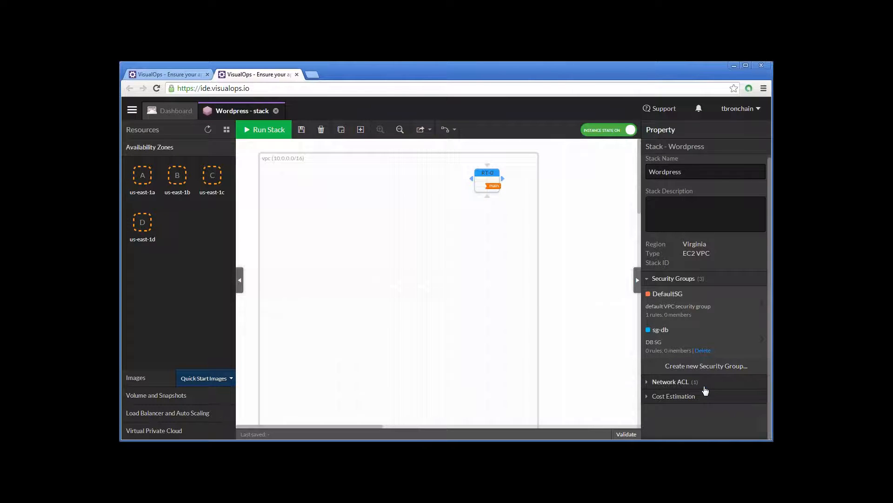
- Create a new security group named sg-web with the description Web SG
{"action": "left_click", "coordinate": [706, 366]}
{"action": "type", "text": "s"}
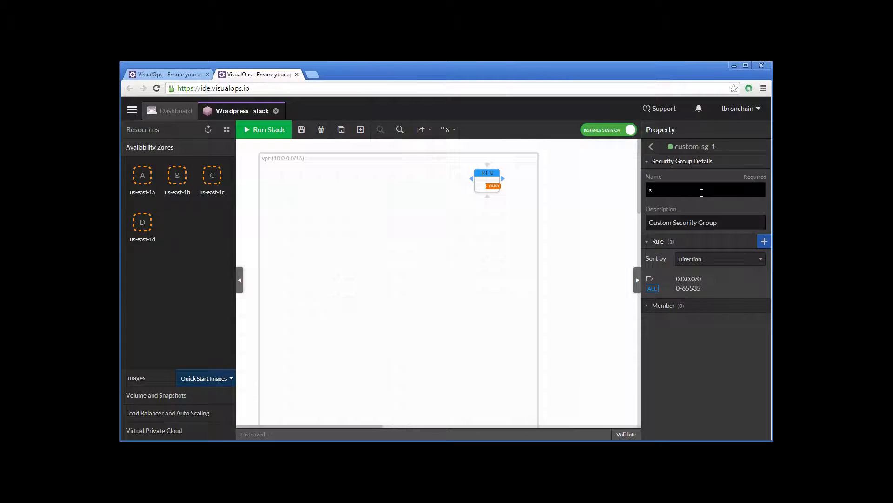
{"action": "type", "text": "g-web"}
{"action": "key", "text": "Tab"}
{"action": "key", "text": "ctrl+a"}
{"action": "type", "text": "Web SG"}
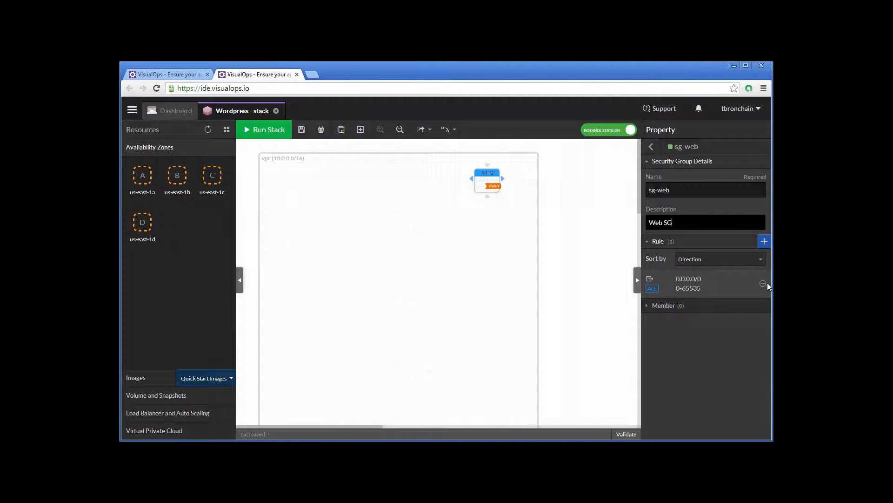
- Replace sg-web's default outbound rule with an inbound TCP rule from 0.0.0.0/0 on port 80
{"action": "left_click", "coordinate": [763, 283]}
{"action": "left_click", "coordinate": [764, 241]}
{"action": "type", "text": "0.0.0.0/0"}
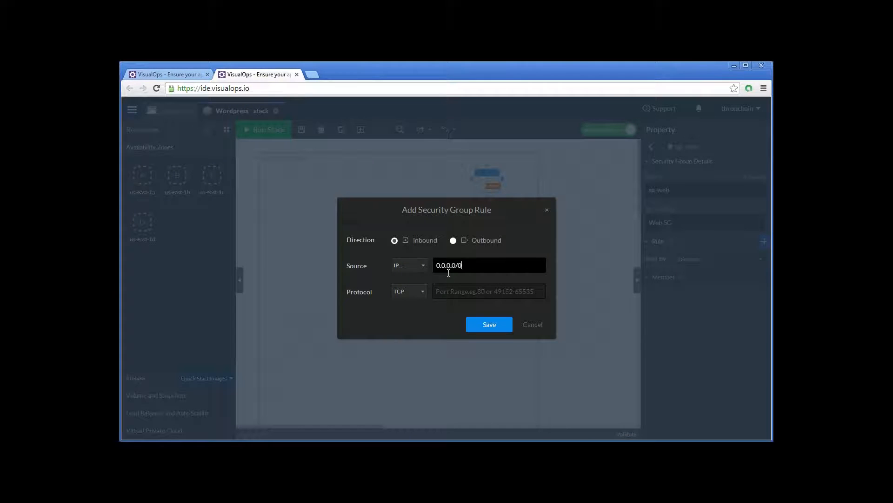
{"action": "left_click", "coordinate": [477, 294]}
{"action": "type", "text": "80"}
{"action": "left_click", "coordinate": [504, 325]}
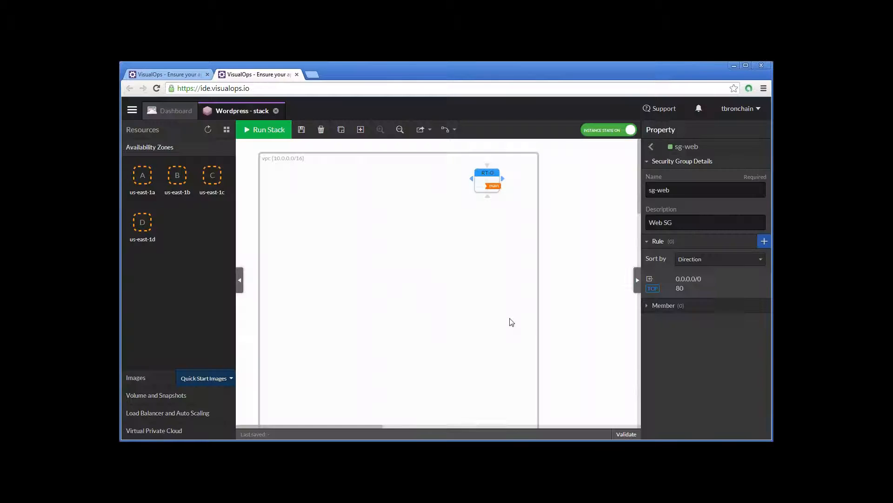
{"action": "left_click", "coordinate": [651, 147]}
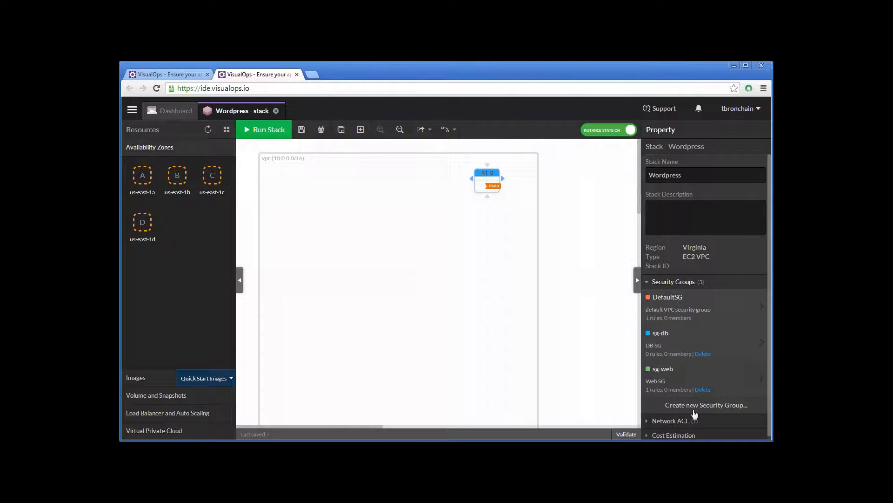
- Create a security group named sg-visualops, described as VisualOps SG, and remove its default outbound rule
{"action": "left_click", "coordinate": [731, 410]}
{"action": "type", "text": "sg-visualops"}
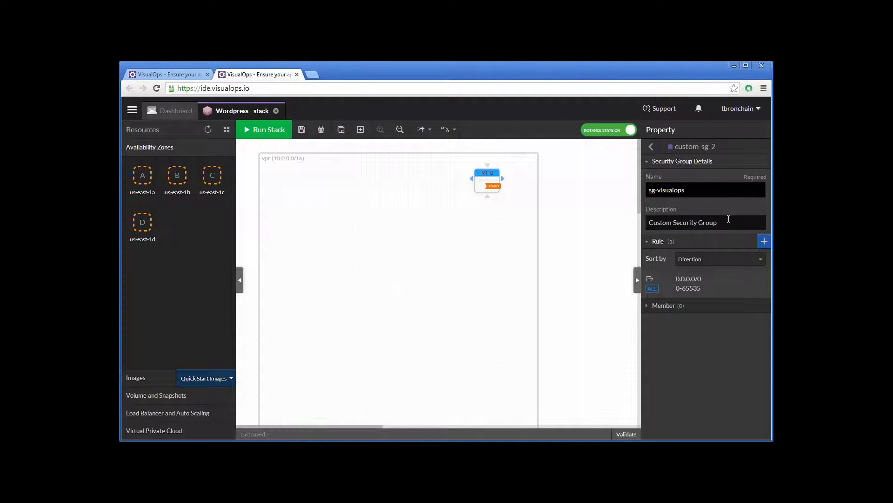
{"action": "left_click_drag", "start_coordinate": [729, 218], "coordinate": [641, 211]}
{"action": "type", "text": "VisualOps SG"}
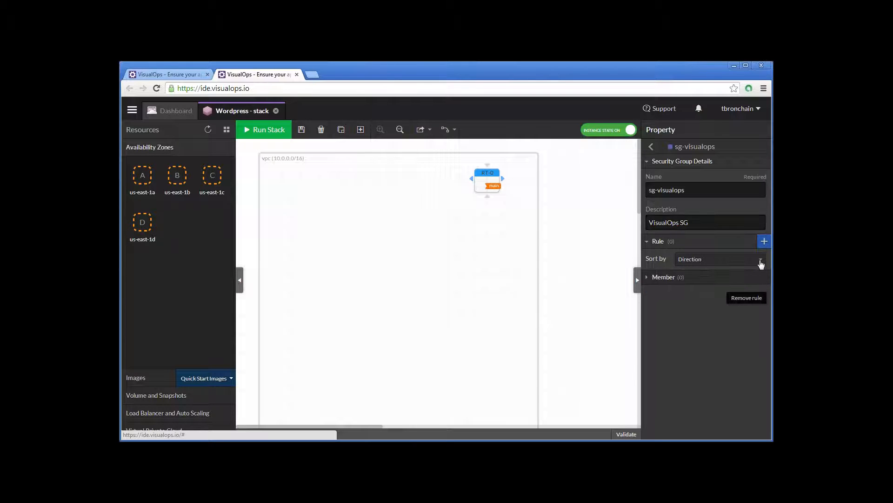
- Add an outbound TCP rule to sg-visualops with destination 0.0.0.0/0 and port 80
{"action": "left_click", "coordinate": [764, 241]}
{"action": "left_click", "coordinate": [477, 264]}
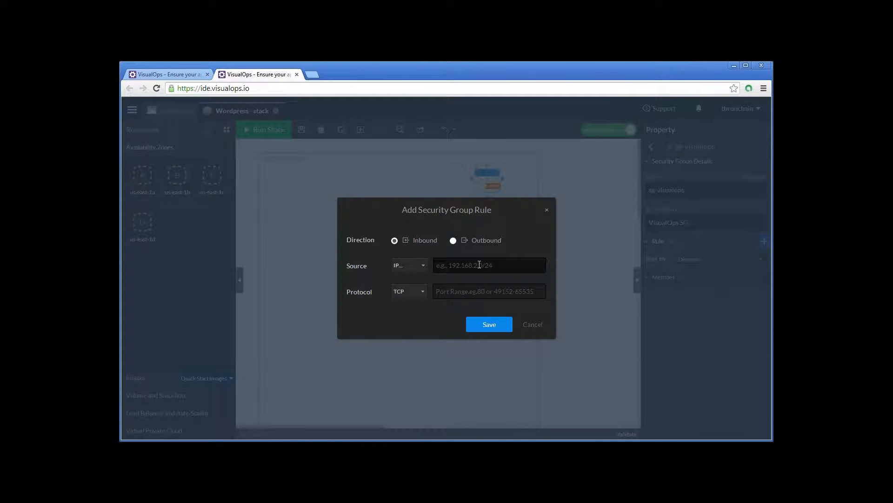
{"action": "type", "text": "0.0.0.0/0"}
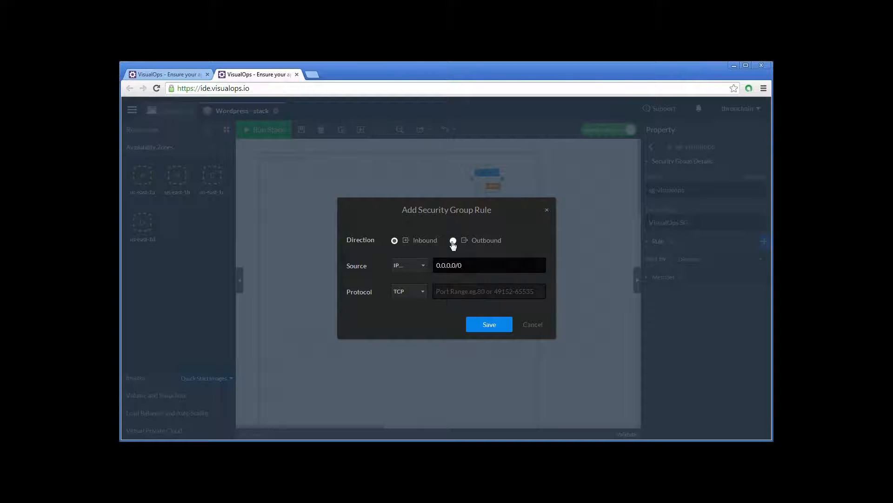
{"action": "left_click", "coordinate": [453, 241]}
{"action": "left_click", "coordinate": [457, 287]}
{"action": "type", "text": "80"}
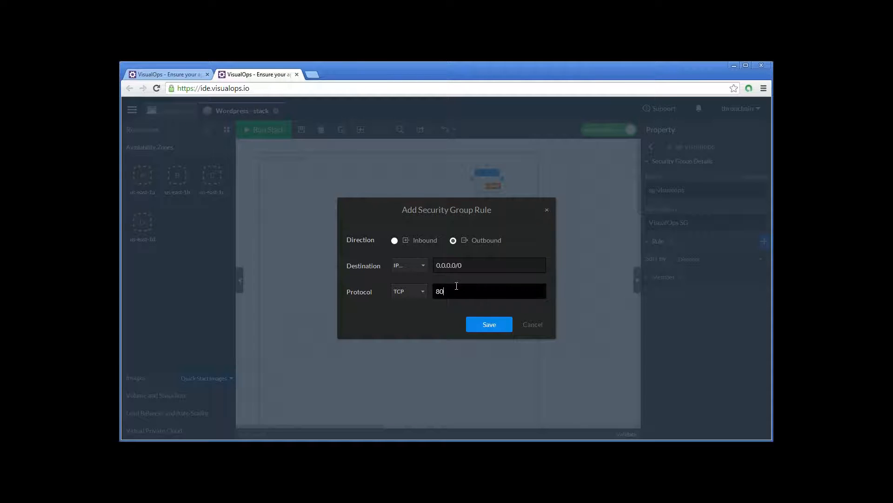
{"action": "left_click", "coordinate": [488, 321]}
- Add an outbound TCP rule to sg-visualops with destination 0.0.0.0/0 and port 443
{"action": "left_click", "coordinate": [764, 241]}
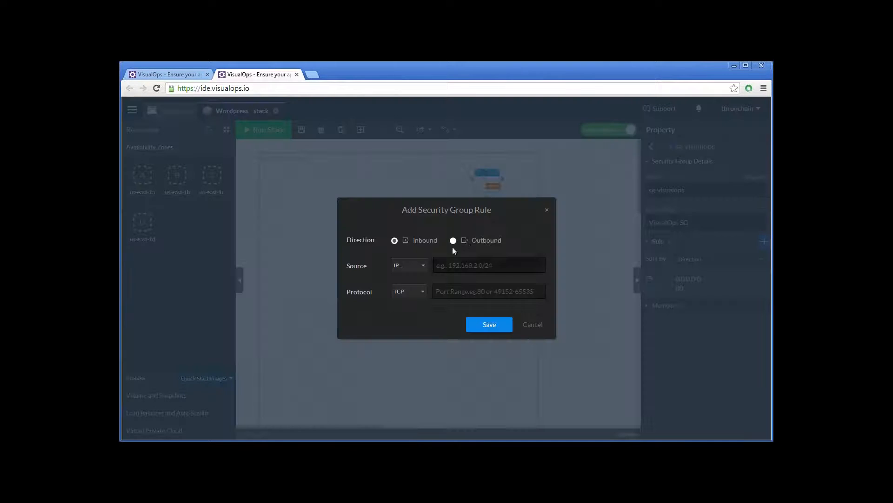
{"action": "left_click", "coordinate": [455, 240]}
{"action": "left_click", "coordinate": [452, 266]}
{"action": "type", "text": "0.0.0.0/0"}
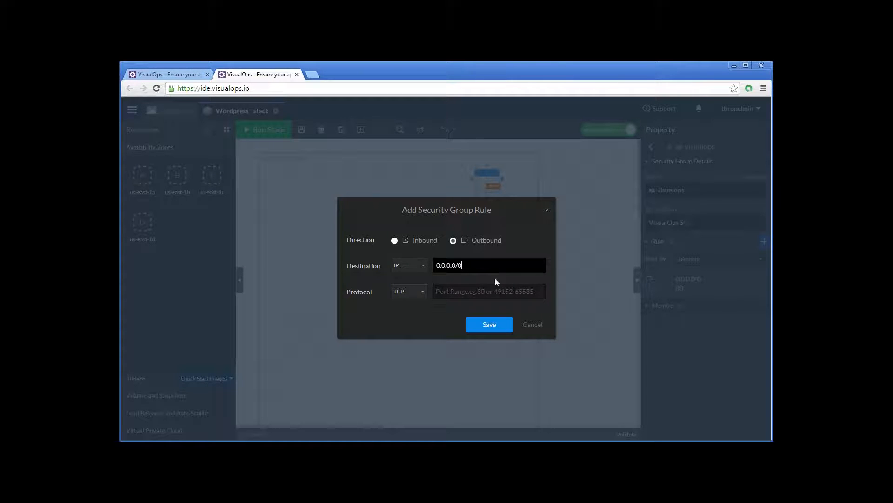
{"action": "left_click", "coordinate": [447, 289]}
{"action": "type", "text": "443"}
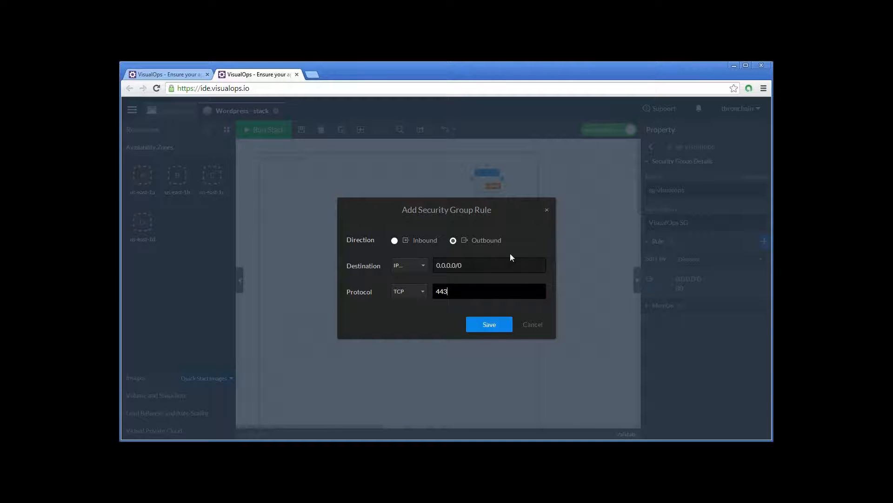
{"action": "left_click", "coordinate": [492, 322]}
{"action": "left_click", "coordinate": [492, 323]}
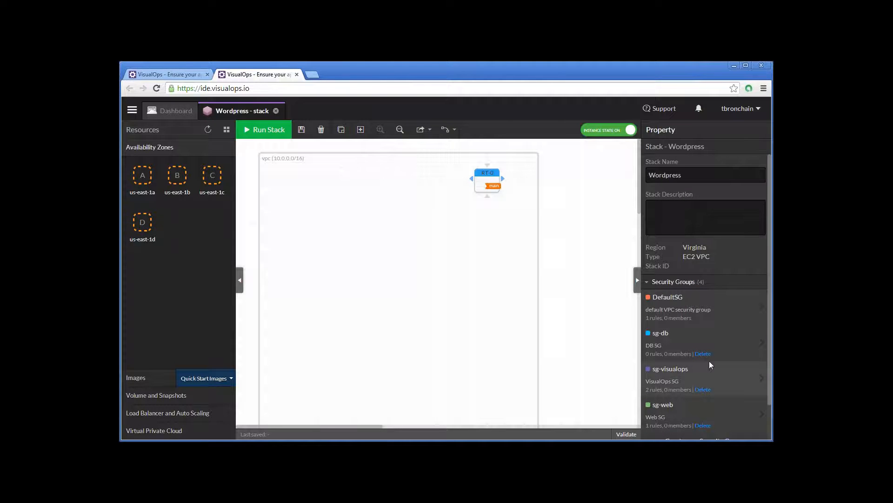
{"action": "scroll", "coordinate": [710, 364], "scroll_direction": "down", "scroll_amount": 1}
{"action": "scroll", "coordinate": [709, 361], "scroll_direction": "down", "scroll_amount": 3}
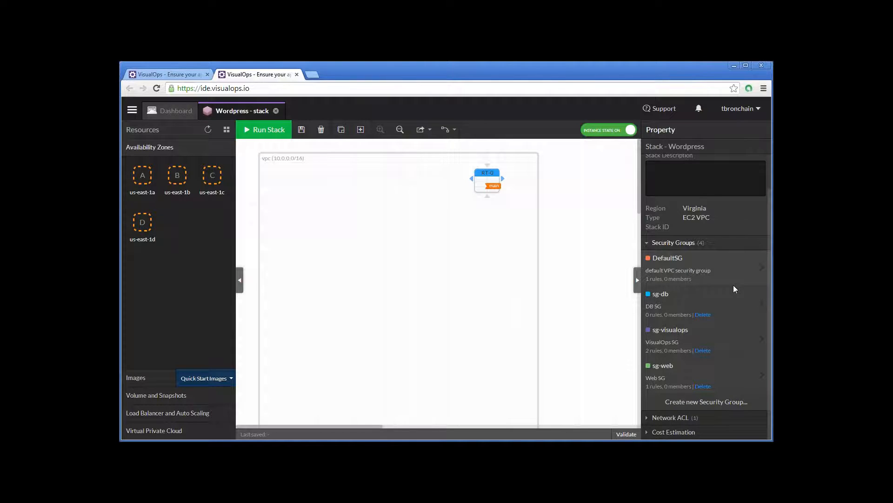
{"action": "scroll", "coordinate": [733, 285], "scroll_direction": "up", "scroll_amount": 1}
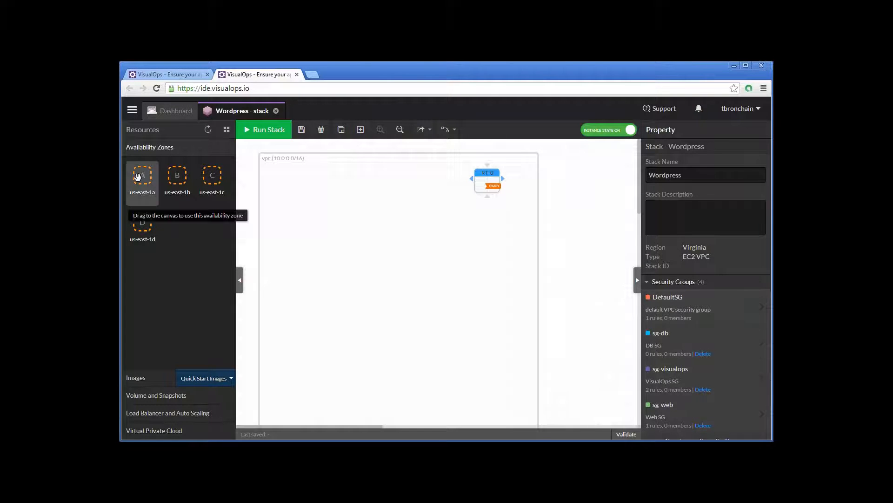
- Add the us-east-1a availability zone to the VPC, then widen the VPC with the RT-0 route table at its far right edge
{"action": "left_click_drag", "start_coordinate": [140, 176], "coordinate": [334, 181]}
{"action": "left_click_drag", "start_coordinate": [537, 289], "coordinate": [625, 287]}
{"action": "left_click_drag", "start_coordinate": [488, 179], "coordinate": [594, 178]}
- Widen the us-east-1a zone to leave room for another subnet beside subnet0, and position it below the route table's level in the VPC
{"action": "left_click_drag", "start_coordinate": [383, 176], "coordinate": [385, 200]}
{"action": "left_click_drag", "start_coordinate": [419, 237], "coordinate": [564, 275]}
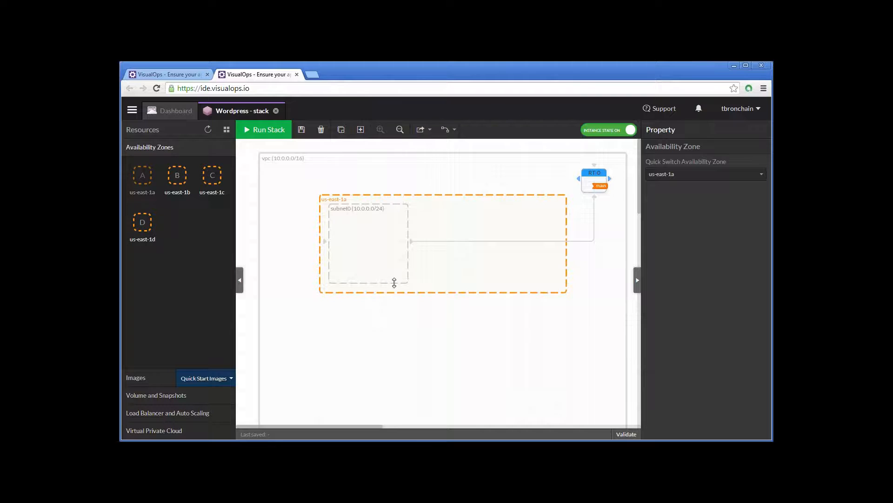
{"action": "left_click_drag", "start_coordinate": [562, 293], "coordinate": [552, 291]}
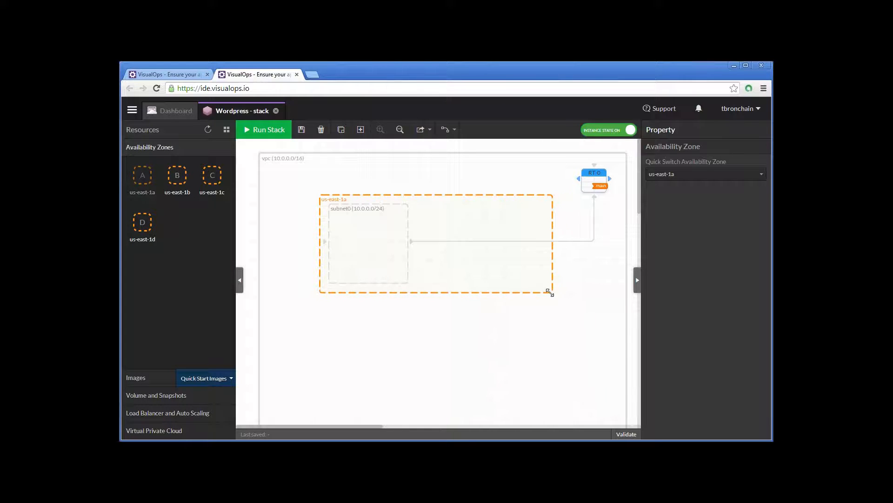
{"action": "left_click_drag", "start_coordinate": [439, 208], "coordinate": [452, 208]}
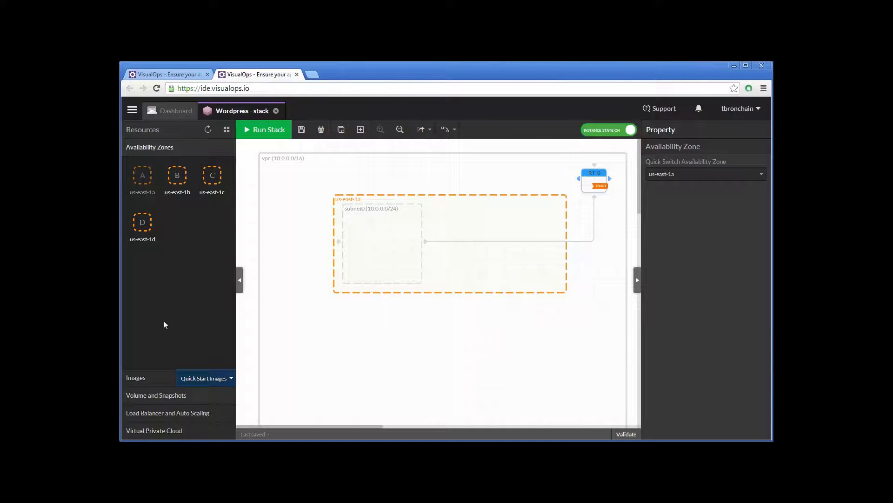
- Add the us-east-1b zone aligned below us-east-1a, and place a second subnet inside us-east-1a to the right of subnet0
{"action": "left_click_drag", "start_coordinate": [175, 176], "coordinate": [344, 328]}
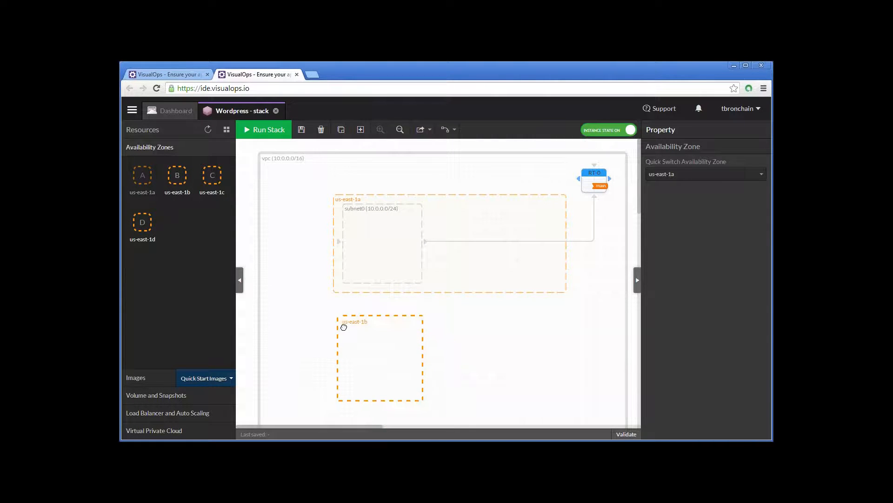
{"action": "left_click", "coordinate": [411, 318]}
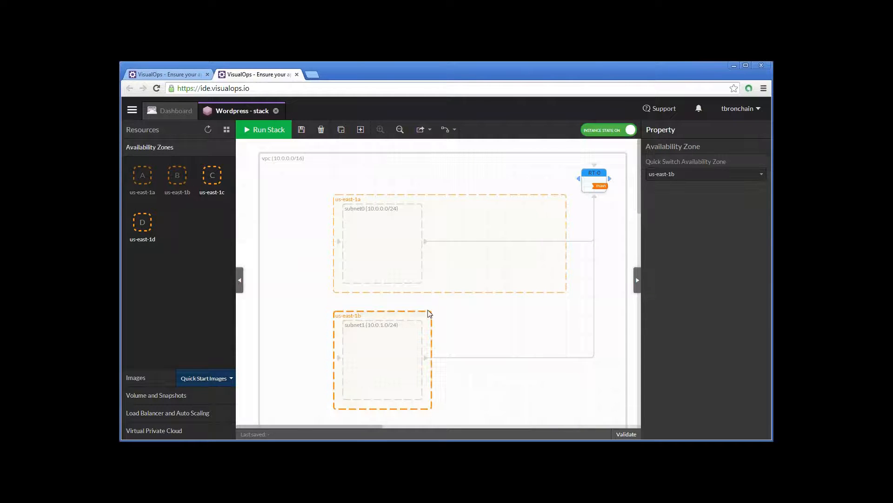
{"action": "left_click", "coordinate": [162, 432]}
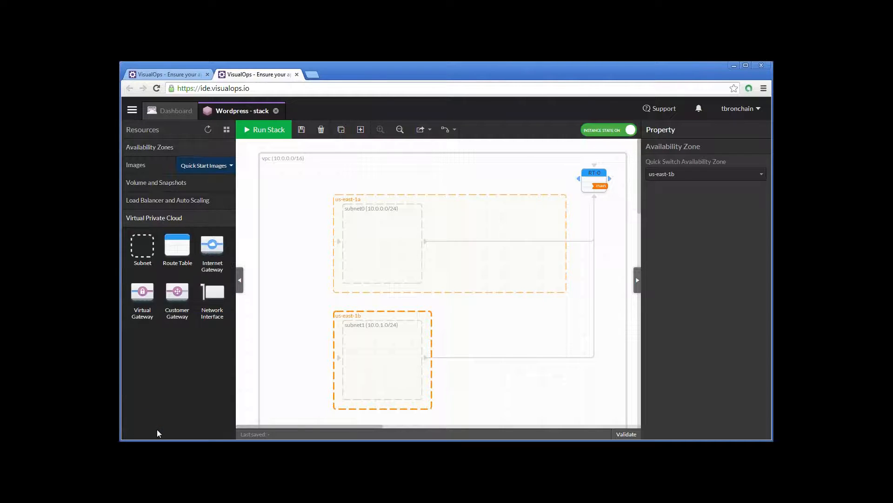
{"action": "left_click_drag", "start_coordinate": [135, 263], "coordinate": [478, 221]}
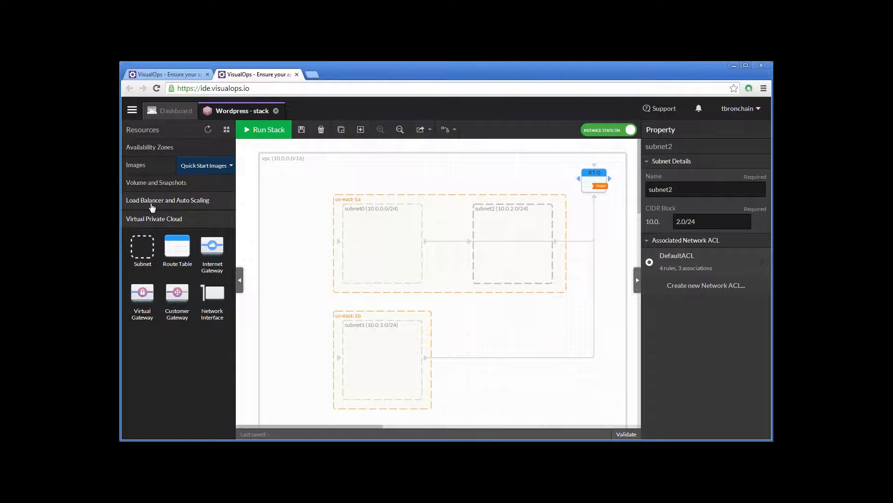
- Place an auto scaling group inside subnet0 and a load balancer in the VPC to the left of the availability zones
{"action": "left_click", "coordinate": [151, 200]}
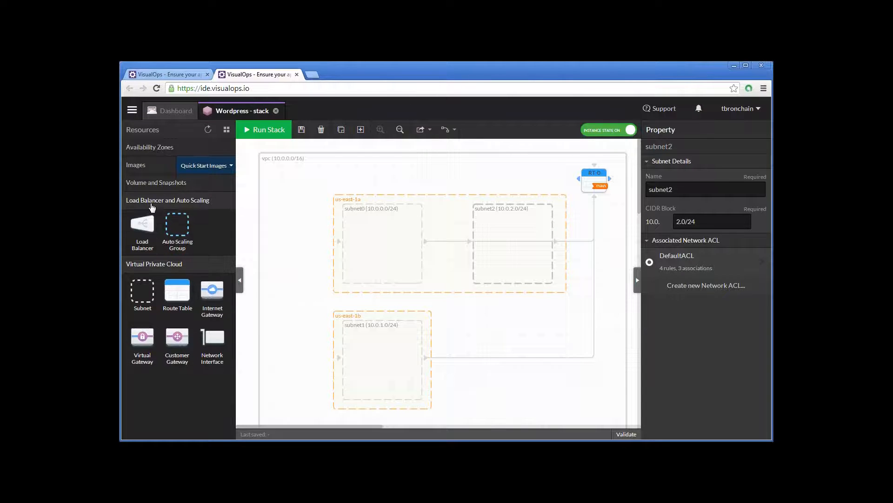
{"action": "left_click_drag", "start_coordinate": [174, 230], "coordinate": [362, 230]}
{"action": "left_click_drag", "start_coordinate": [142, 227], "coordinate": [303, 305]}
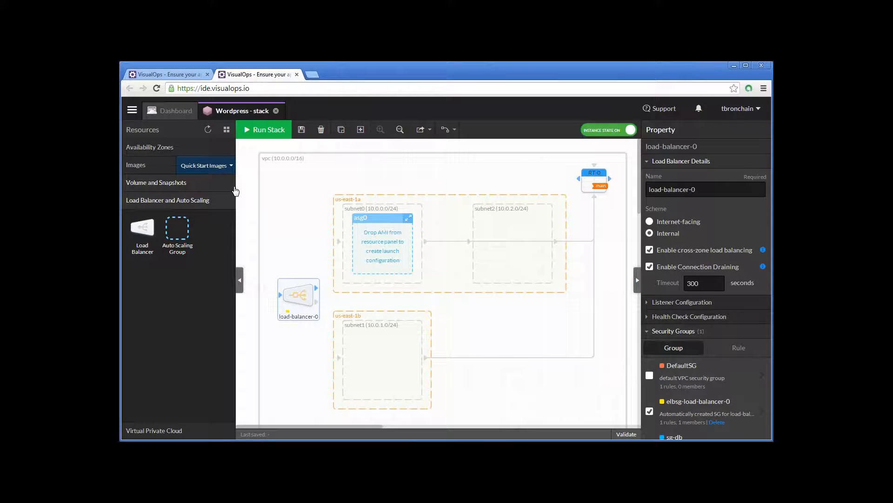
- Create the auto scaling group's launch configuration from the amzn-ami-pv-2014.03.2.x86_64-ebs image
{"action": "left_click", "coordinate": [148, 167]}
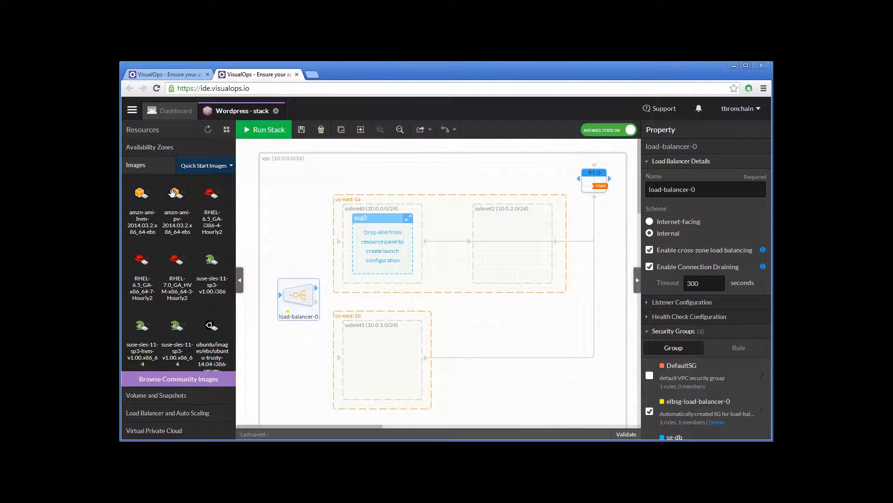
{"action": "mouse_move", "coordinate": [188, 200]}
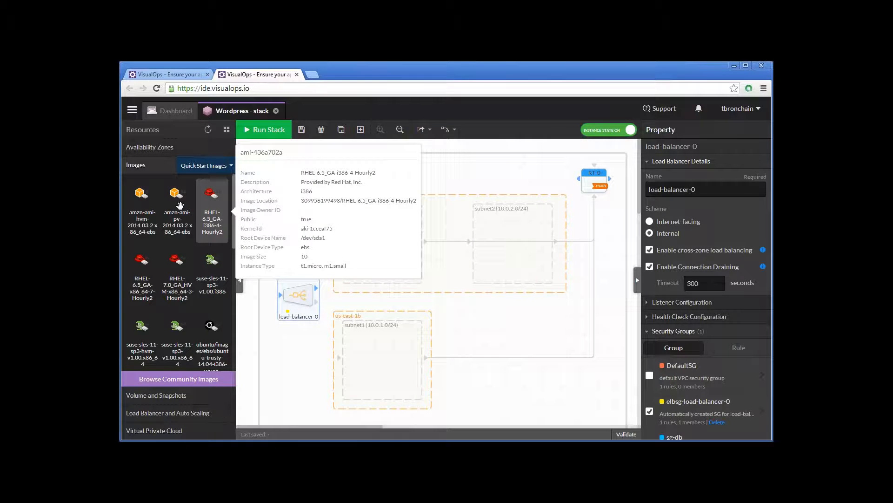
{"action": "left_click_drag", "start_coordinate": [179, 205], "coordinate": [378, 247]}
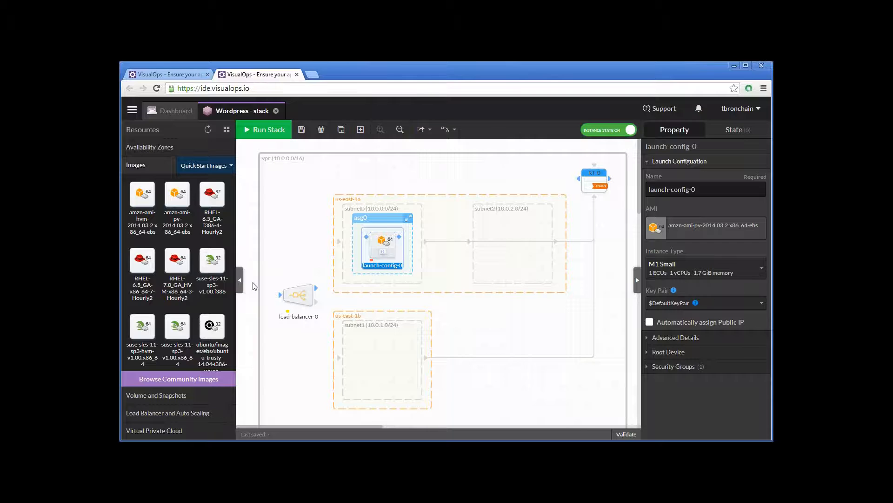
- Add an instance to subnet2 from the 64-bit ubuntu-trusty-14.04-amd64-server-20140416.1 EBS image
{"action": "mouse_move", "coordinate": [187, 272]}
{"action": "scroll", "coordinate": [187, 272], "scroll_direction": "down", "scroll_amount": 5}
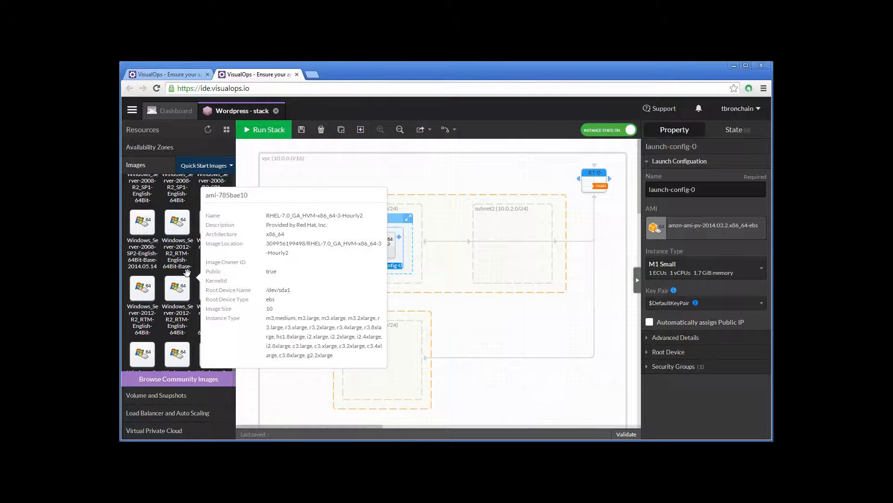
{"action": "scroll", "coordinate": [187, 271], "scroll_direction": "up", "scroll_amount": 3}
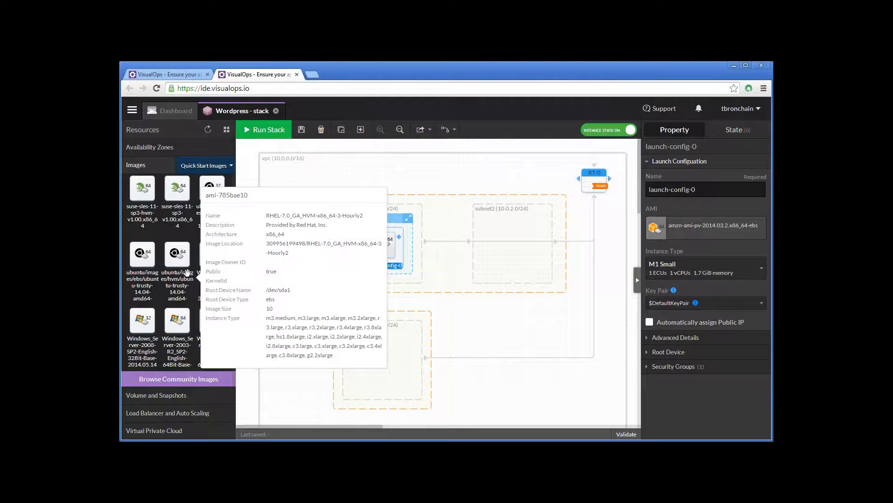
{"action": "mouse_move", "coordinate": [143, 253]}
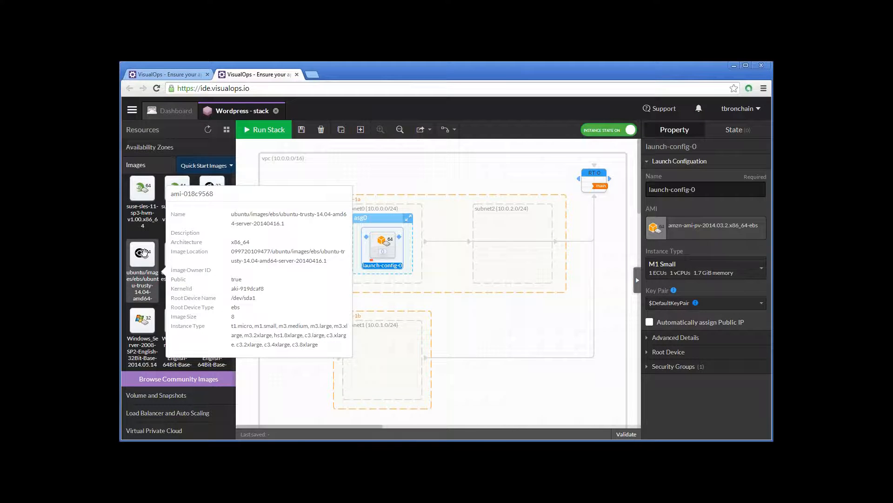
{"action": "left_click_drag", "start_coordinate": [144, 253], "coordinate": [514, 237]}
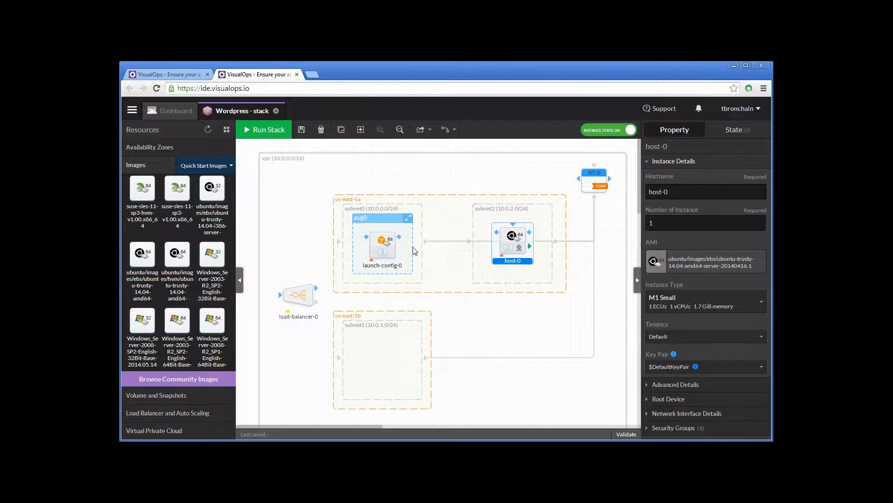
- Rename the auto scaling group in subnet0 to asg-web
{"action": "left_click", "coordinate": [384, 220]}
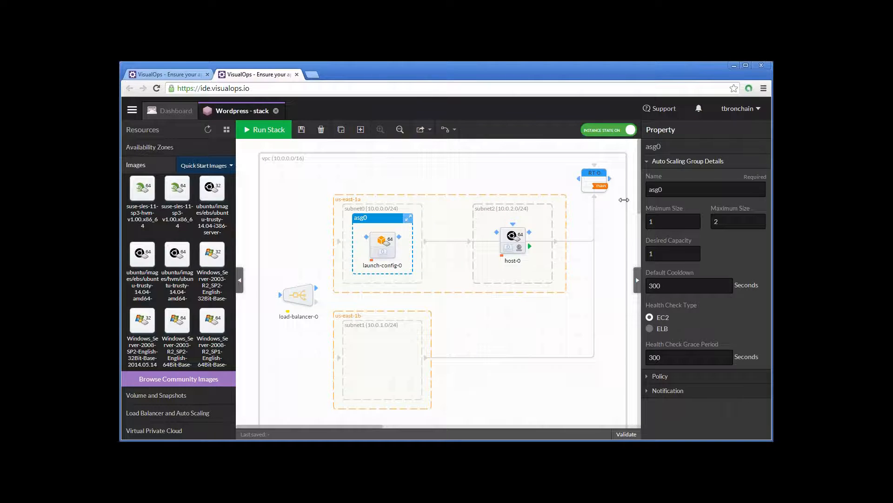
{"action": "left_click", "coordinate": [678, 193]}
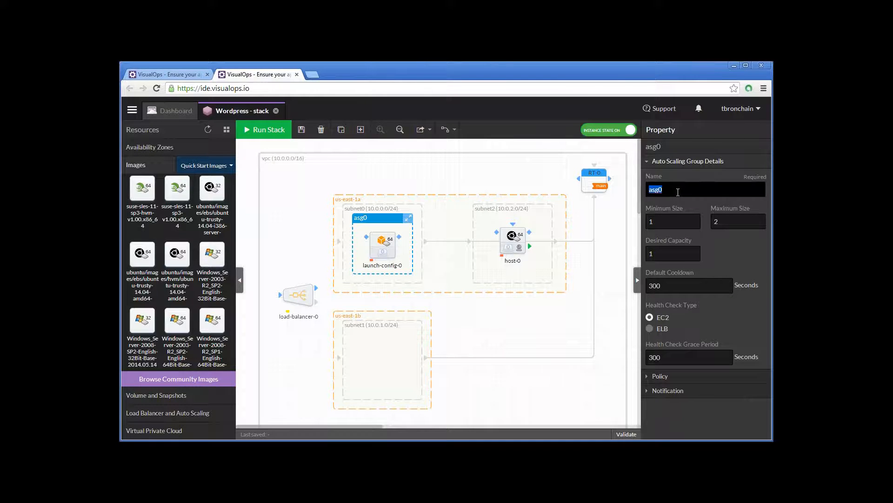
{"action": "type", "text": "asg-web"}
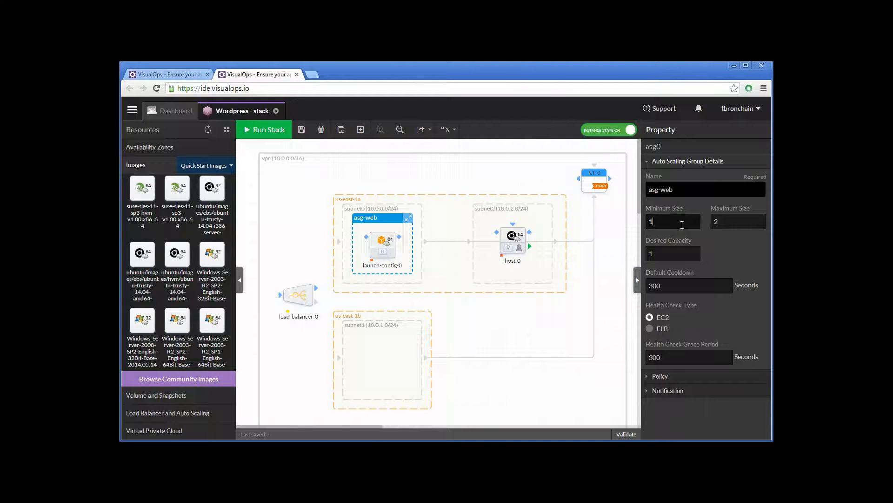
- Set asg-web's minimum size to 2, maximum size to 8 and desired capacity to 4
{"action": "left_click", "coordinate": [683, 224]}
{"action": "key", "text": "BackSpace"}
{"action": "type", "text": "2"}
{"action": "left_click", "coordinate": [733, 222]}
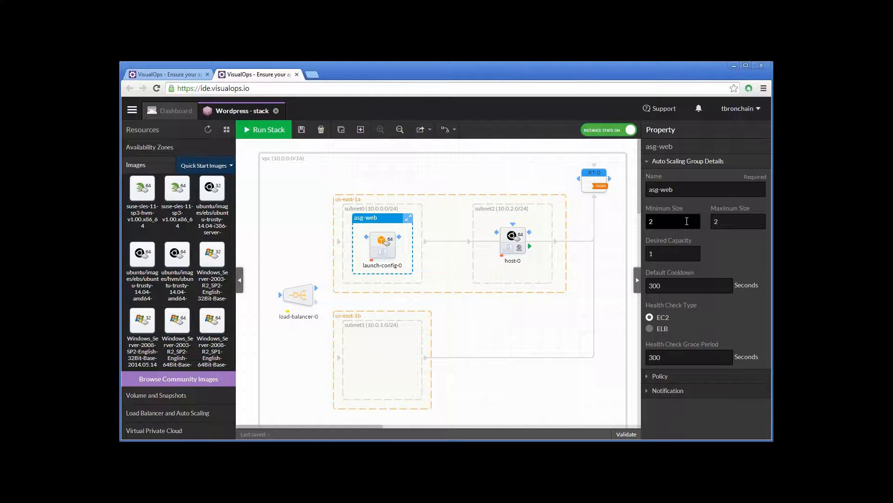
{"action": "key", "text": "Tab"}
{"action": "left_click", "coordinate": [749, 217]}
{"action": "key", "text": "BackSpace"}
{"action": "type", "text": "8"}
{"action": "key", "text": "Tab"}
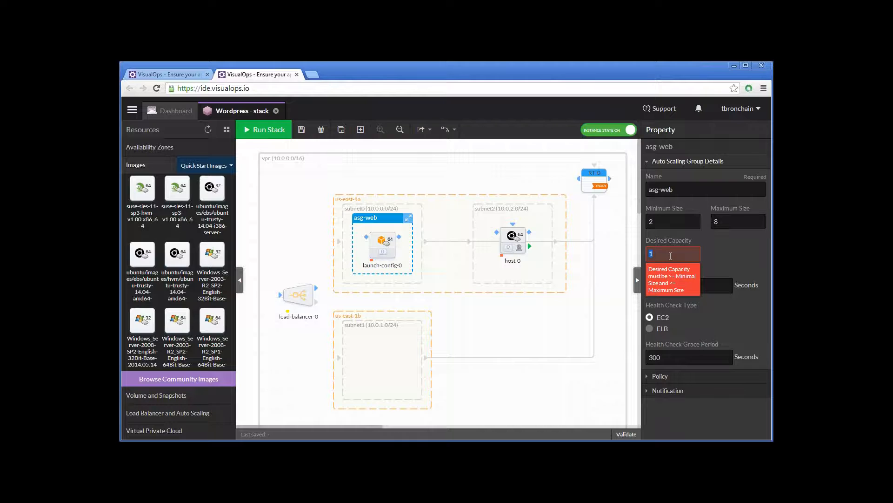
{"action": "type", "text": "4"}
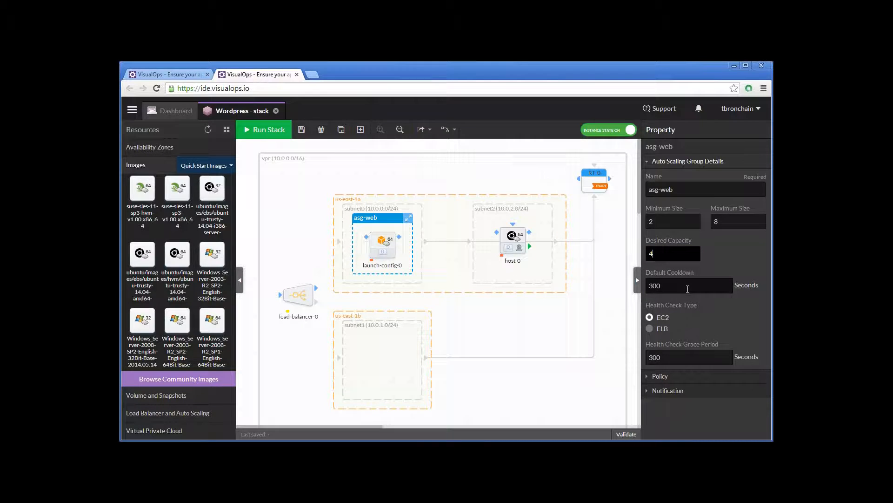
- Start a scaling policy for asg-web that alarms when CPU Utilization is >= 90% for 2 periods of 1 minute
{"action": "left_click", "coordinate": [670, 381]}
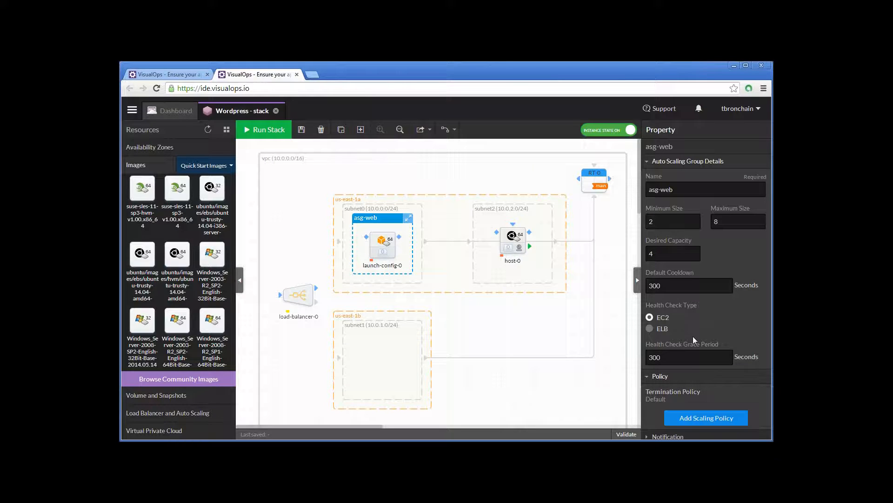
{"action": "mouse_move", "coordinate": [703, 328]}
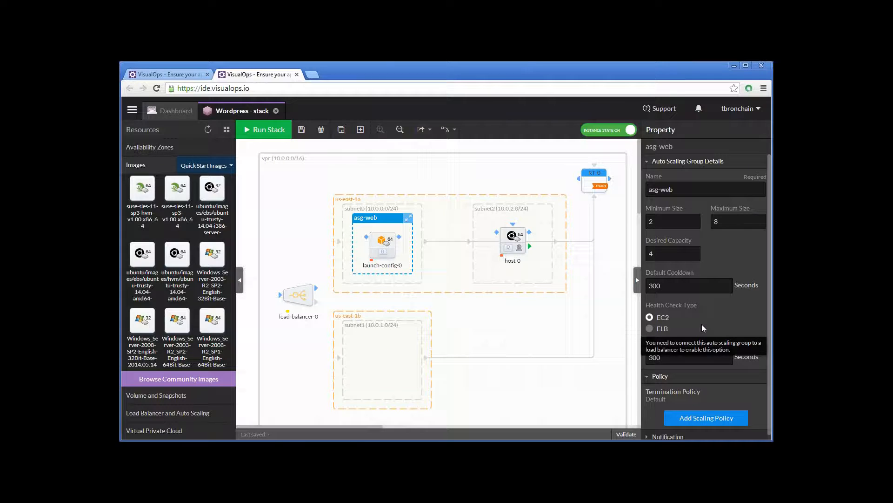
{"action": "scroll", "coordinate": [702, 328], "scroll_direction": "down", "scroll_amount": 1}
{"action": "left_click", "coordinate": [738, 413]}
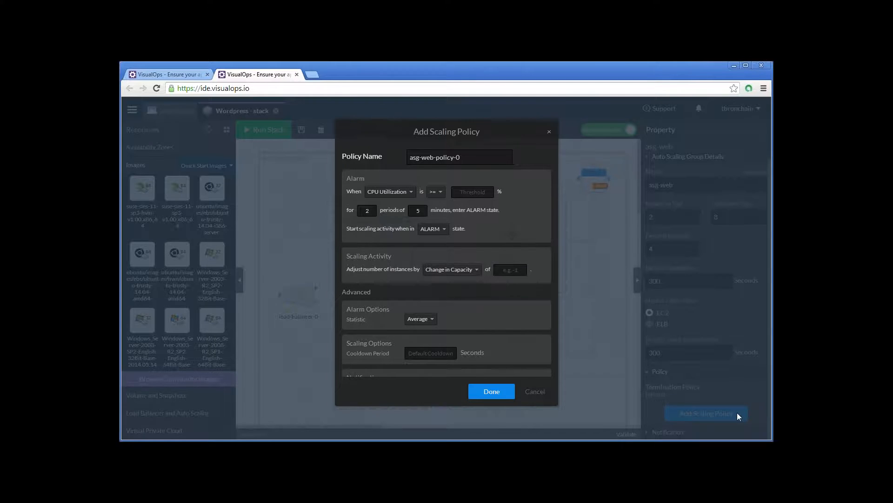
{"action": "left_click", "coordinate": [472, 192]}
{"action": "type", "text": "90"}
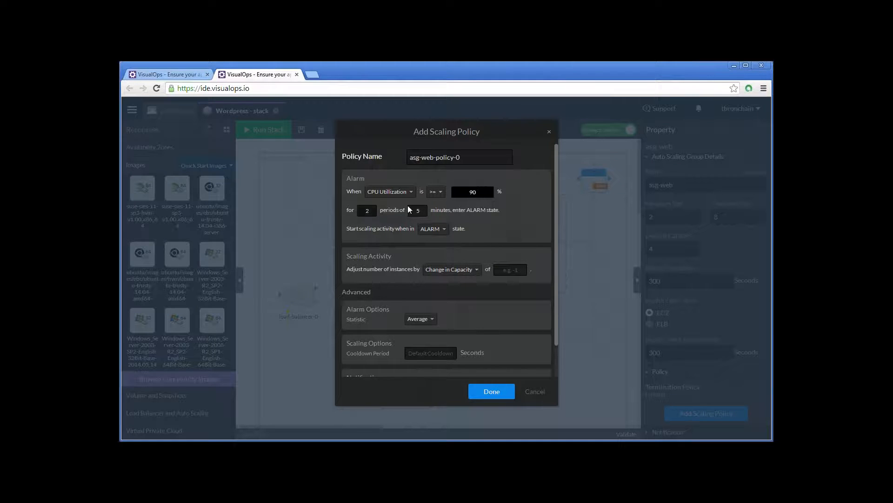
{"action": "left_click", "coordinate": [425, 210]}
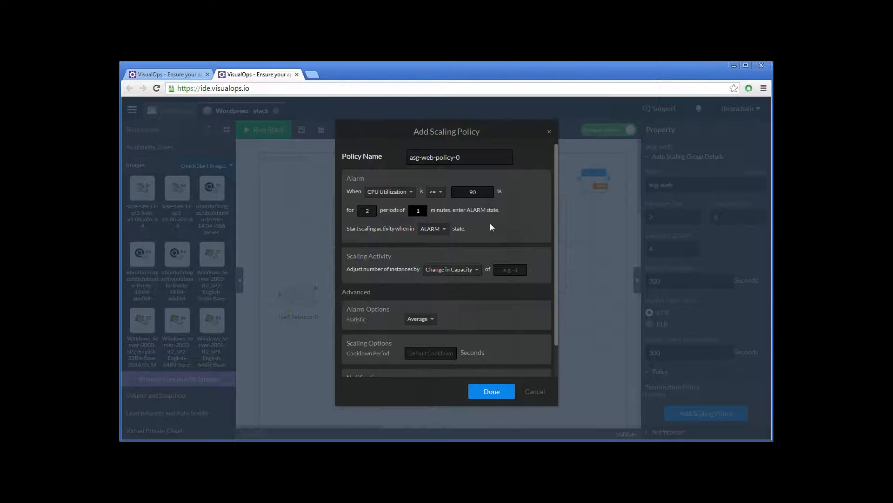
- Set the policy's change in capacity to 2 and its cooldown period to 120 seconds, and save the policy
{"action": "scroll", "coordinate": [491, 227], "scroll_direction": "down", "scroll_amount": 1}
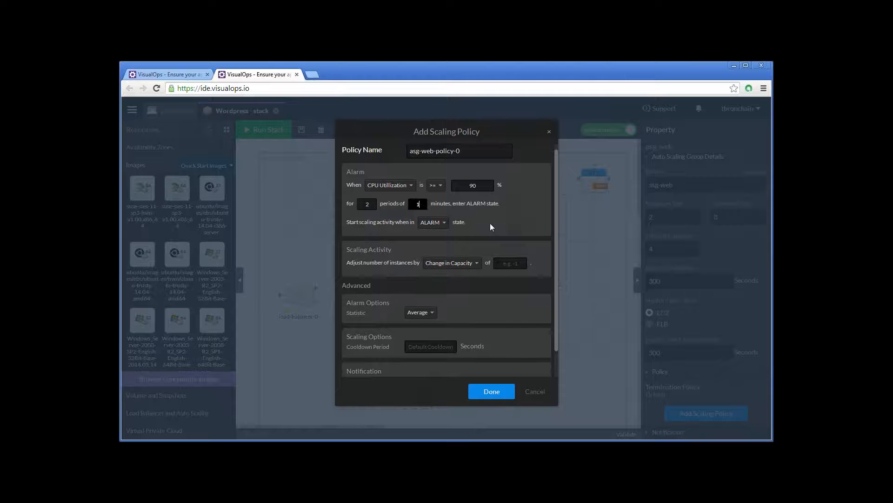
{"action": "scroll", "coordinate": [490, 222], "scroll_direction": "down", "scroll_amount": 1}
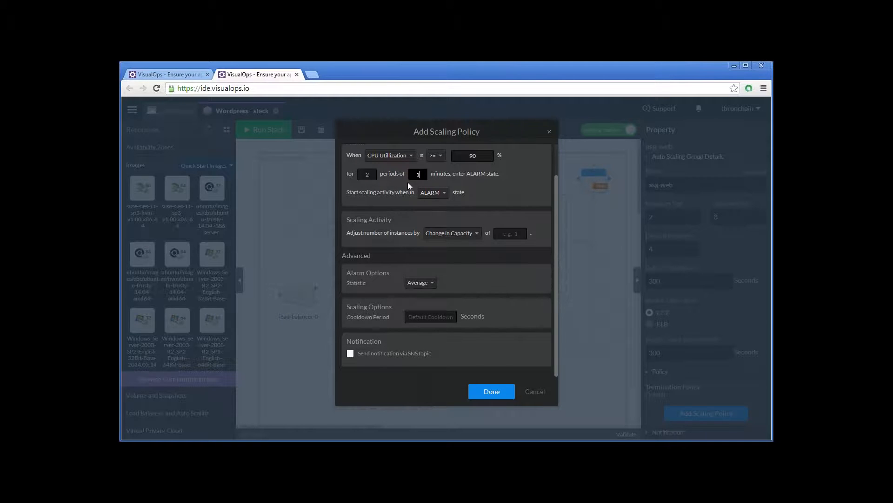
{"action": "left_click", "coordinate": [510, 232]}
{"action": "left_click", "coordinate": [444, 283]}
{"action": "left_click", "coordinate": [444, 297]}
{"action": "mouse_move", "coordinate": [442, 314]}
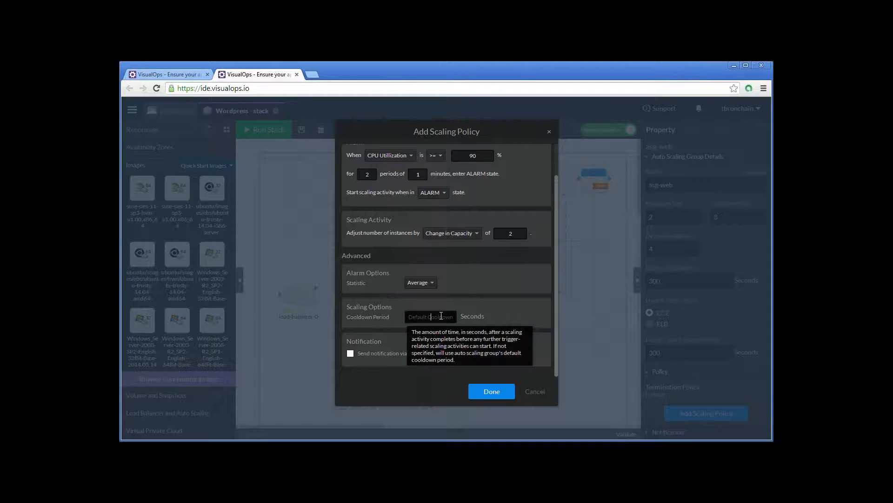
{"action": "type", "text": "120"}
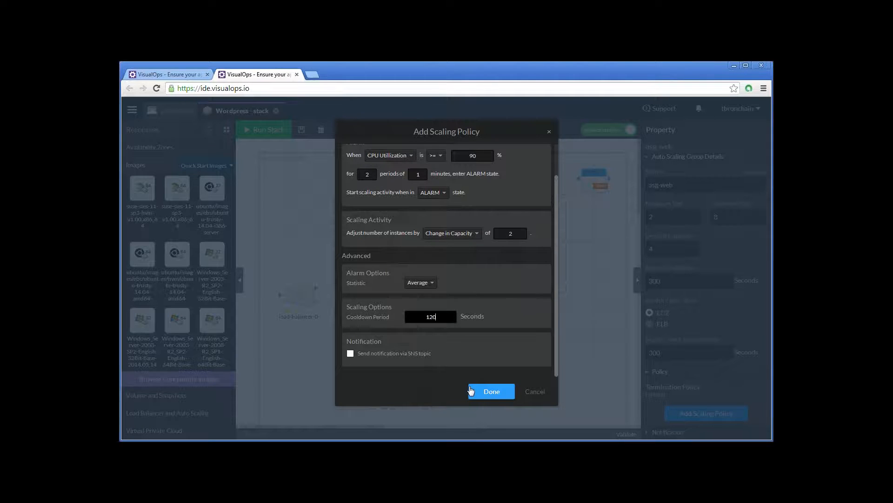
{"action": "left_click", "coordinate": [483, 393]}
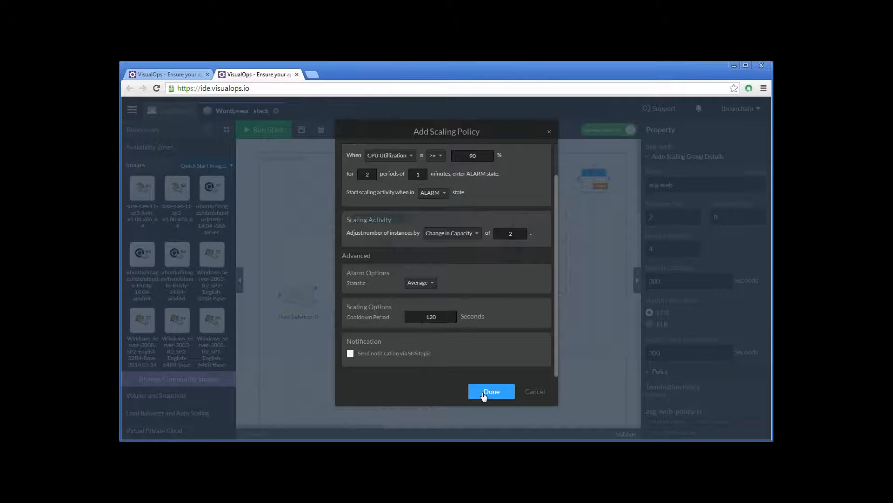
{"action": "left_click", "coordinate": [492, 392]}
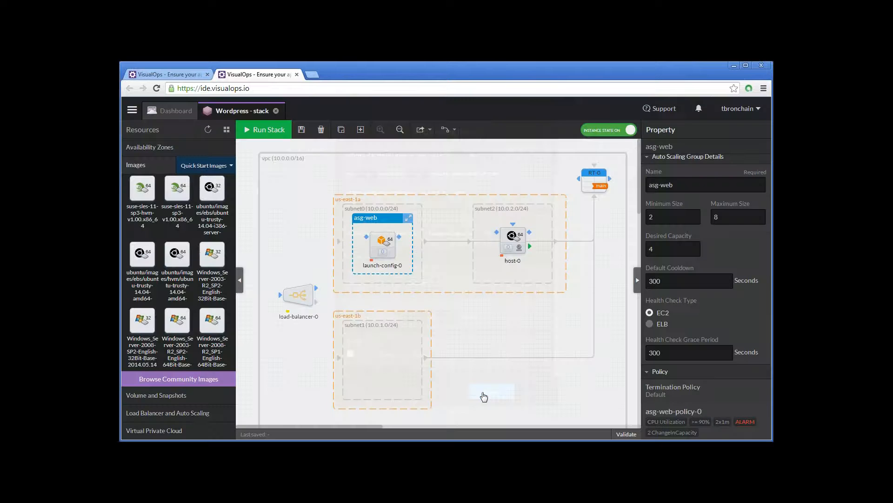
- Review asg-web's size, health check, scaling policy and notification settings
{"action": "scroll", "coordinate": [727, 389], "scroll_direction": "down", "scroll_amount": 2}
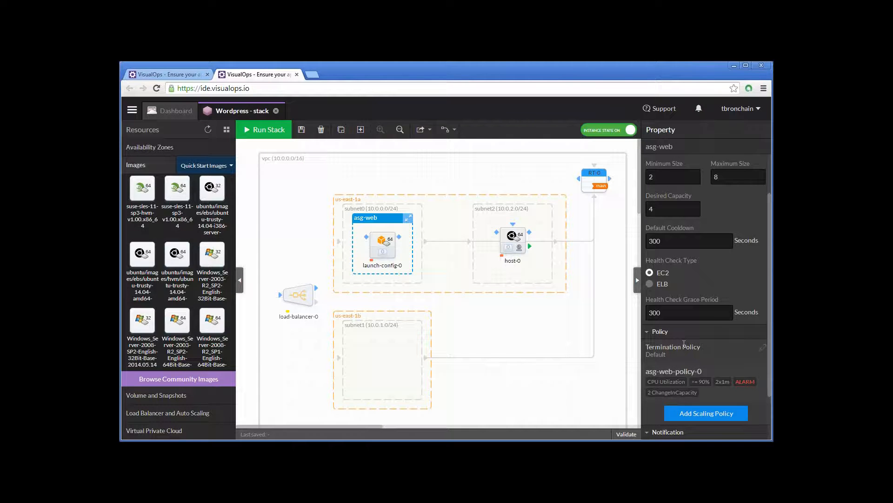
{"action": "scroll", "coordinate": [684, 343], "scroll_direction": "down", "scroll_amount": 1}
{"action": "scroll", "coordinate": [684, 343], "scroll_direction": "down", "scroll_amount": 3}
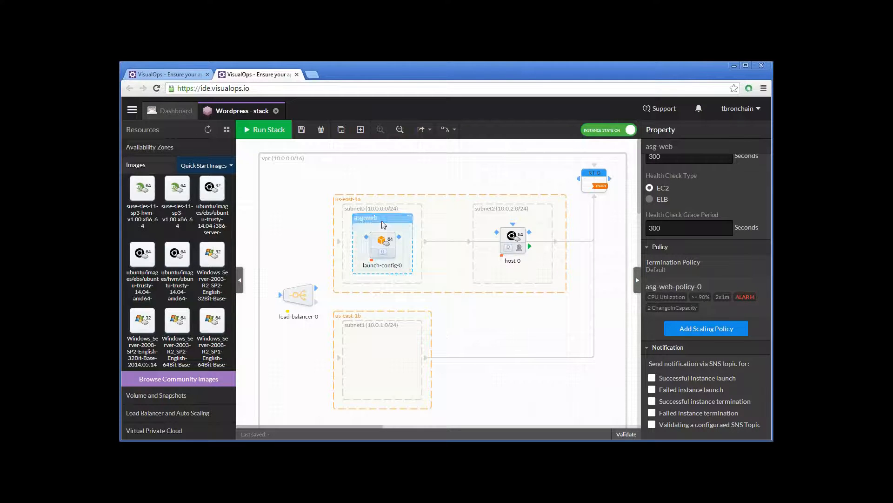
{"action": "scroll", "coordinate": [743, 323], "scroll_direction": "up", "scroll_amount": 3}
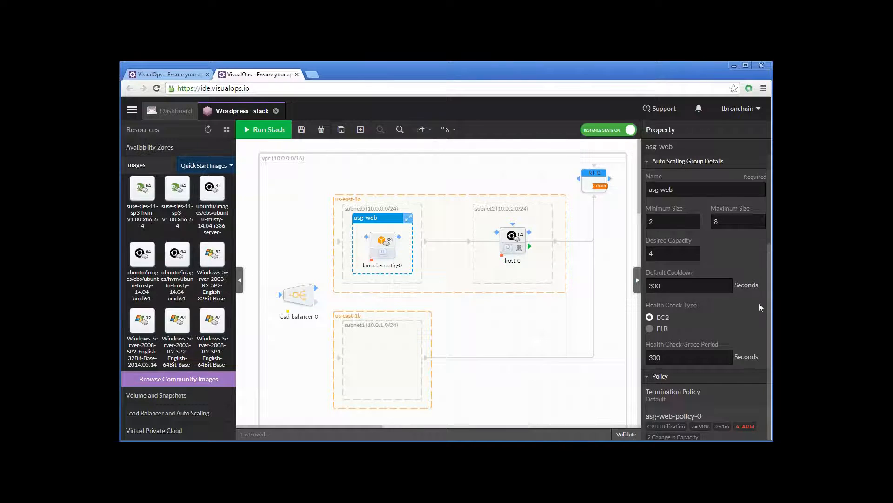
{"action": "scroll", "coordinate": [742, 324], "scroll_direction": "down", "scroll_amount": 3}
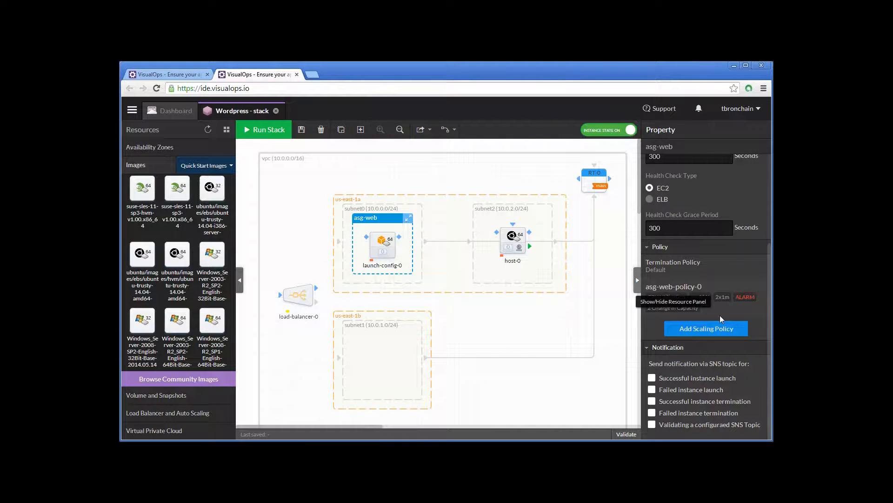
{"action": "scroll", "coordinate": [702, 281], "scroll_direction": "up", "scroll_amount": 1}
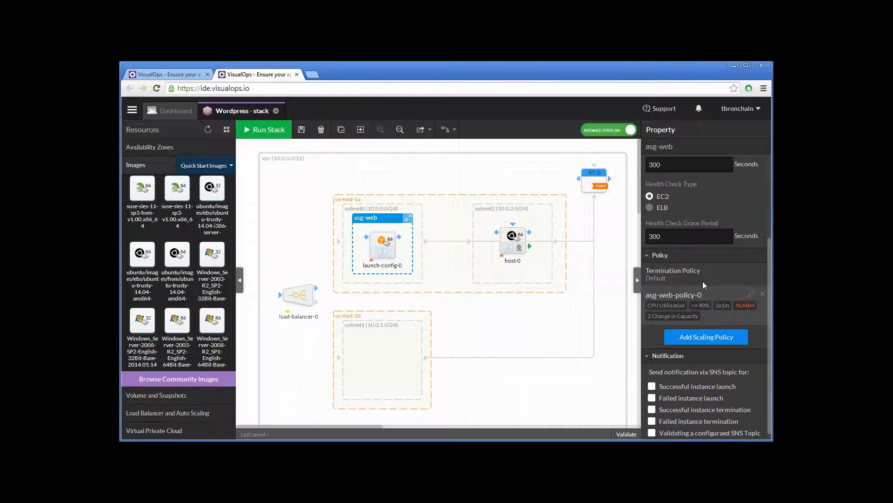
{"action": "scroll", "coordinate": [702, 281], "scroll_direction": "up", "scroll_amount": 2}
{"action": "scroll", "coordinate": [703, 284], "scroll_direction": "up", "scroll_amount": 3}
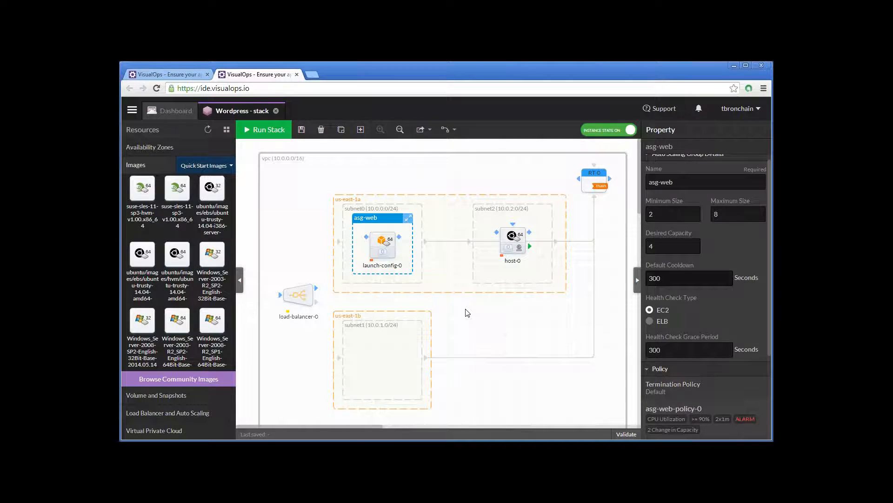
- Expand the asg-web auto scaling group into subnet1 and rename its launch configuration to web
{"action": "left_click_drag", "start_coordinate": [409, 218], "coordinate": [409, 335]}
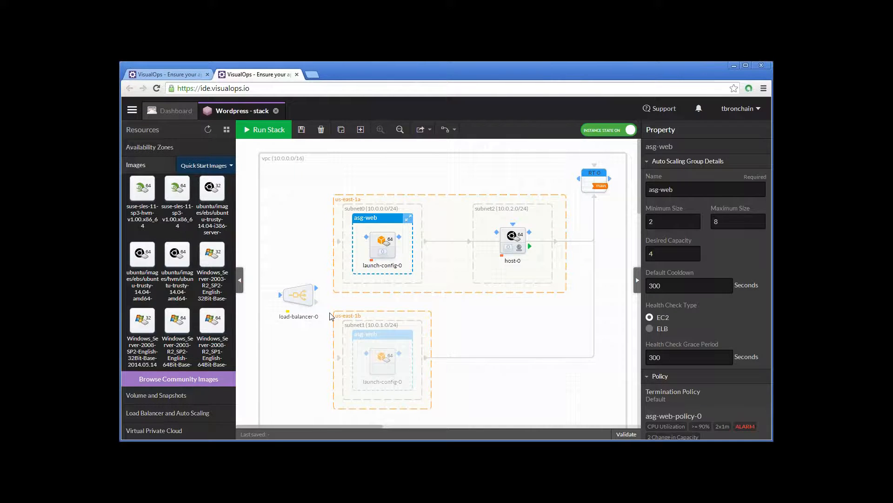
{"action": "left_click", "coordinate": [376, 240]}
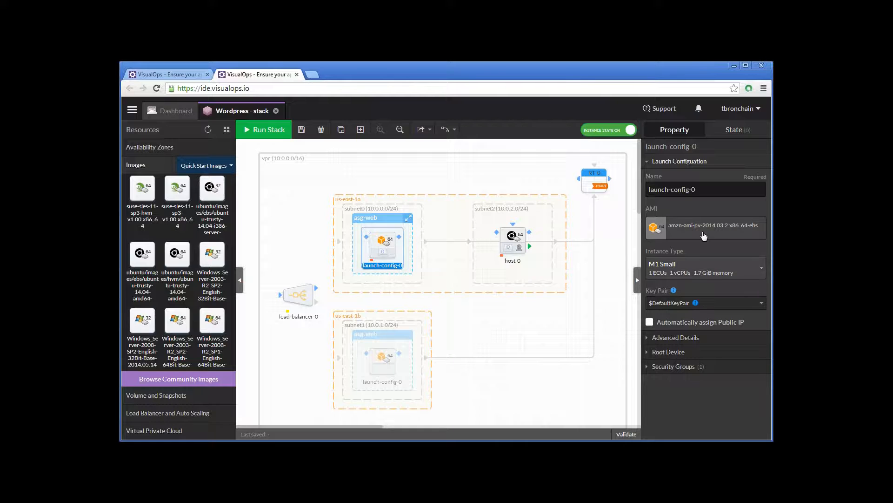
{"action": "left_click", "coordinate": [711, 187]}
{"action": "key", "text": "ctrl+a"}
{"action": "type", "text": "web"}
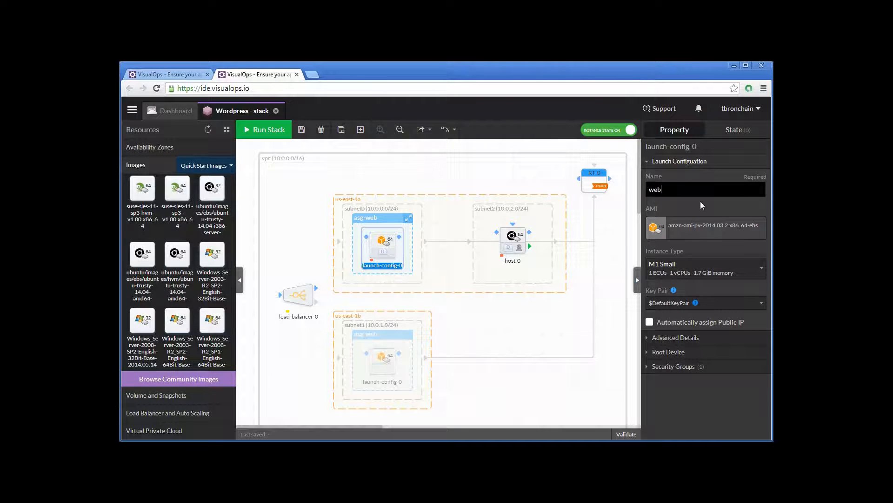
{"action": "key", "text": "Return"}
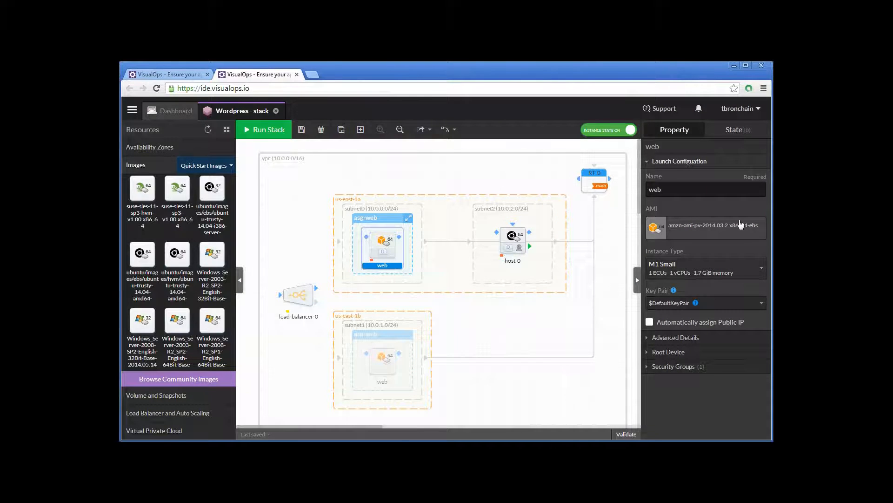
- Set the web launch configuration's instance type to M3 Medium
{"action": "left_click", "coordinate": [739, 274]}
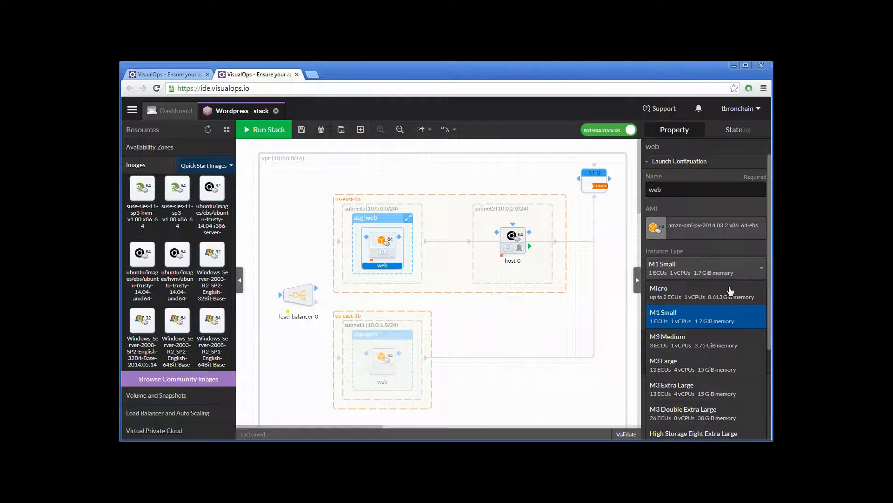
{"action": "left_click", "coordinate": [721, 336]}
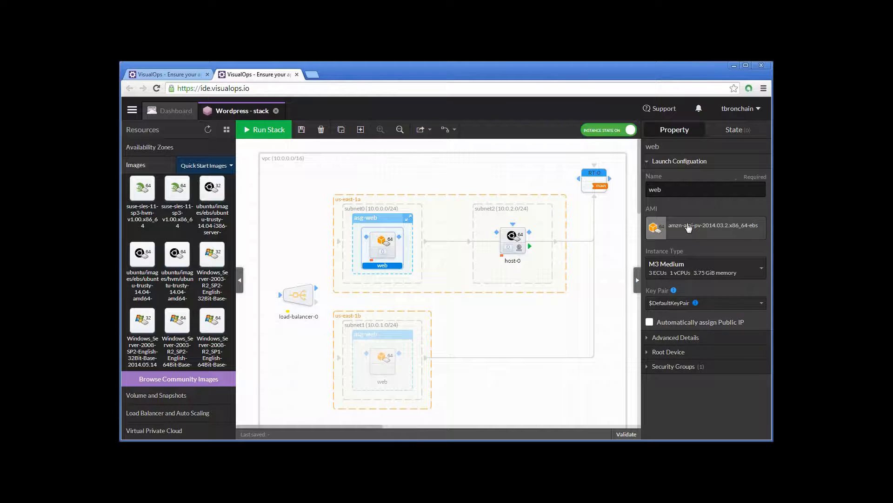
- Create a key pair named wordpress-demo for the Virginia region and download its private key file
{"action": "mouse_move", "coordinate": [682, 306]}
{"action": "left_click", "coordinate": [725, 307]}
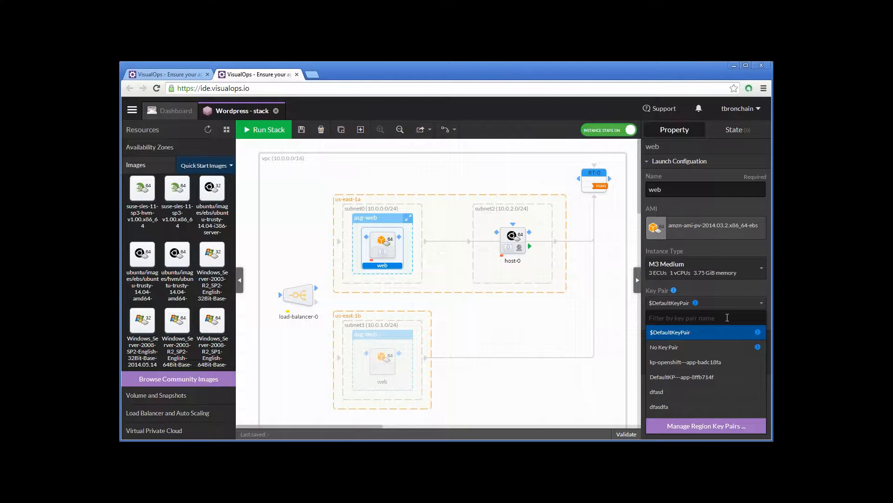
{"action": "scroll", "coordinate": [724, 392], "scroll_direction": "down", "scroll_amount": 5}
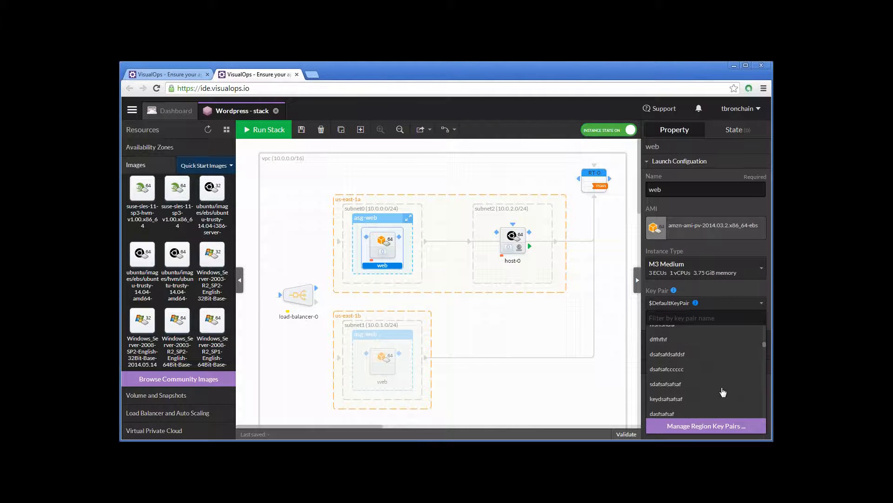
{"action": "scroll", "coordinate": [722, 392], "scroll_direction": "up", "scroll_amount": 5}
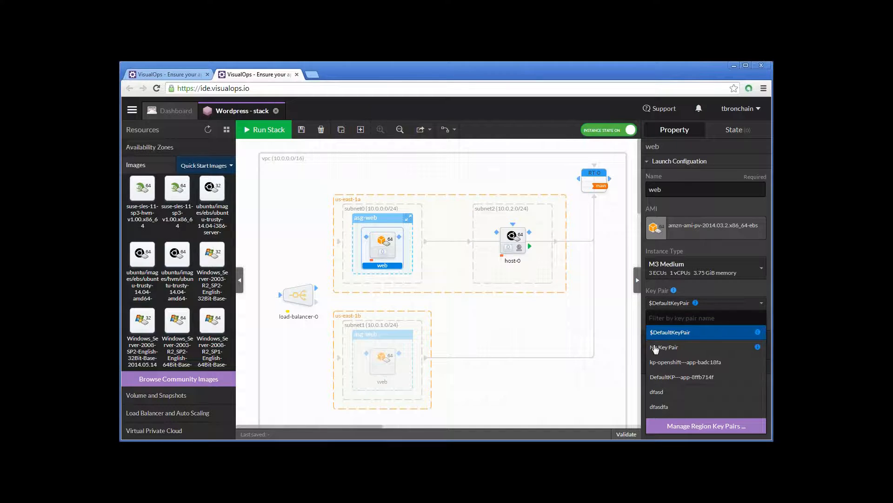
{"action": "left_click", "coordinate": [730, 433]}
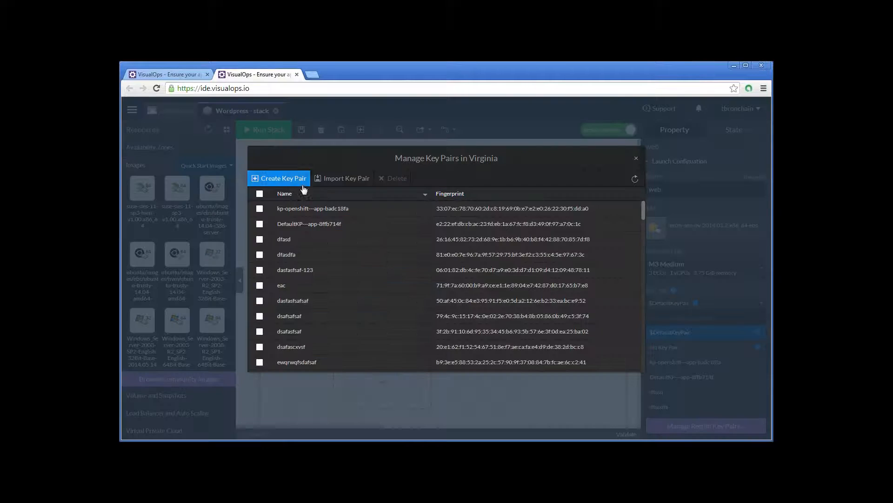
{"action": "left_click", "coordinate": [279, 181]}
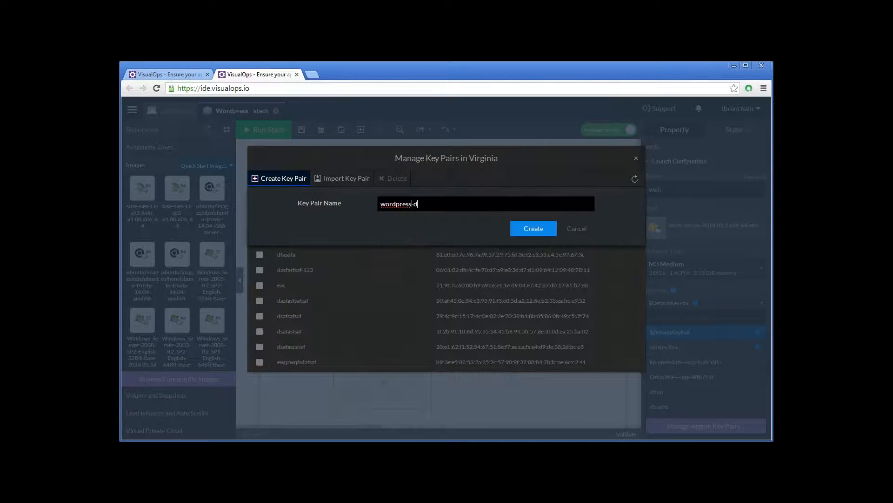
{"action": "type", "text": "emo"}
{"action": "left_click", "coordinate": [541, 229]}
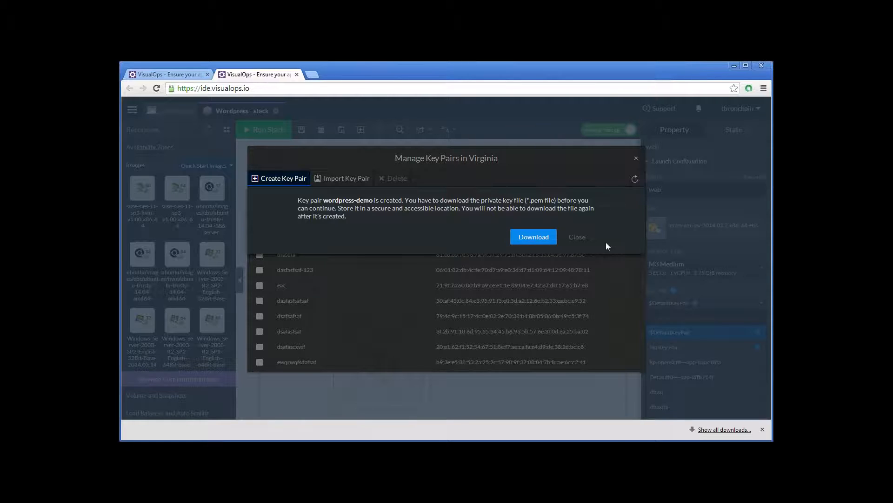
{"action": "left_click", "coordinate": [762, 429]}
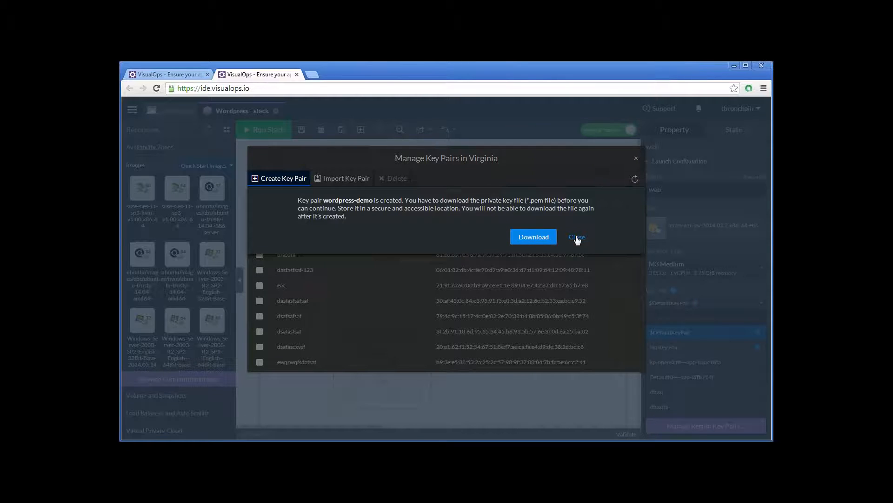
{"action": "left_click", "coordinate": [577, 237]}
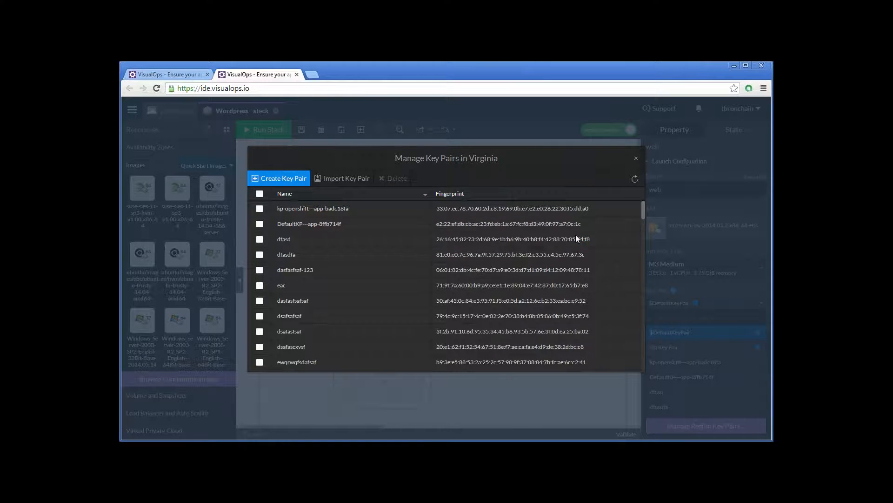
{"action": "left_click", "coordinate": [636, 160]}
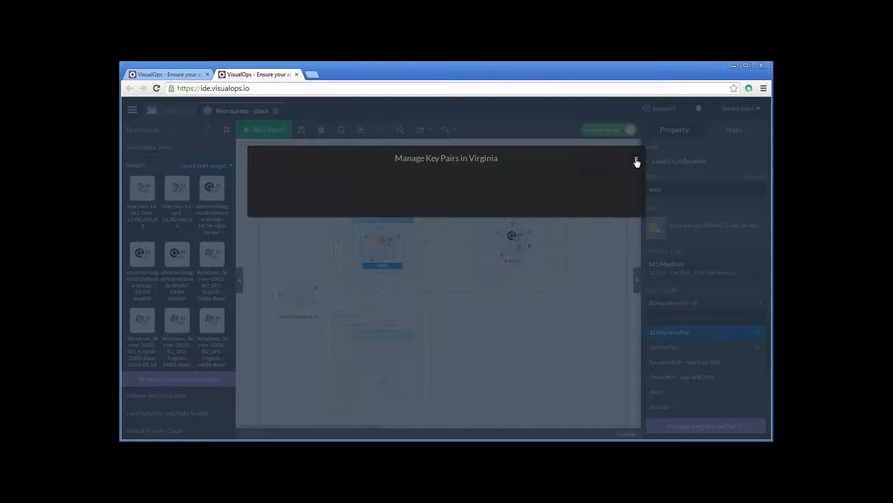
- Assign the wordpress-demo key pair to the web launch configuration and enable automatic public IP assignment
{"action": "left_click", "coordinate": [684, 364]}
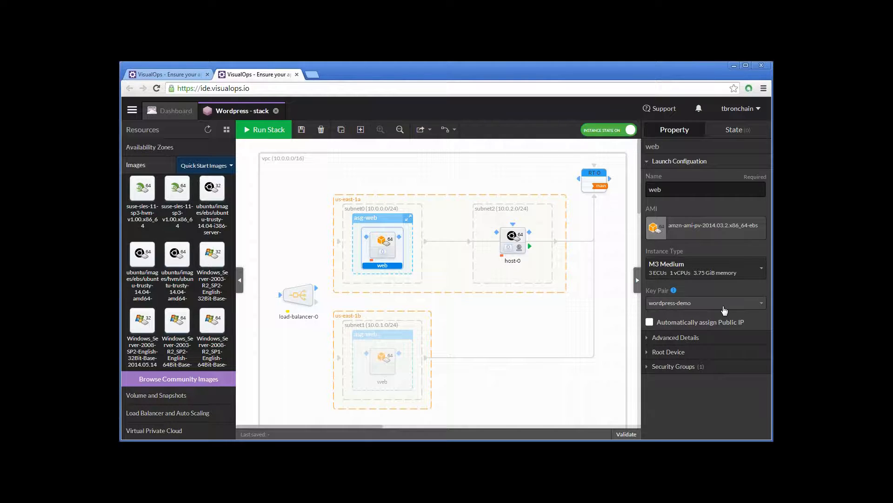
{"action": "left_click", "coordinate": [650, 322]}
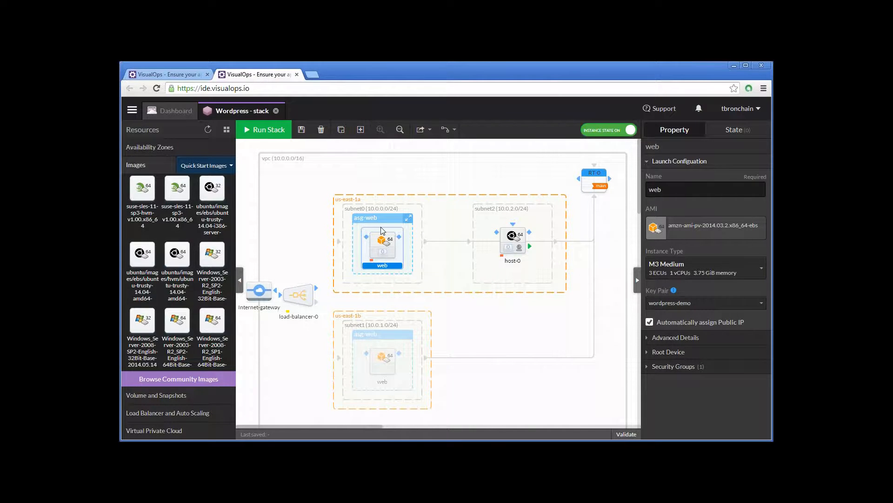
{"action": "left_click", "coordinate": [650, 321]}
{"action": "left_click", "coordinate": [259, 287]}
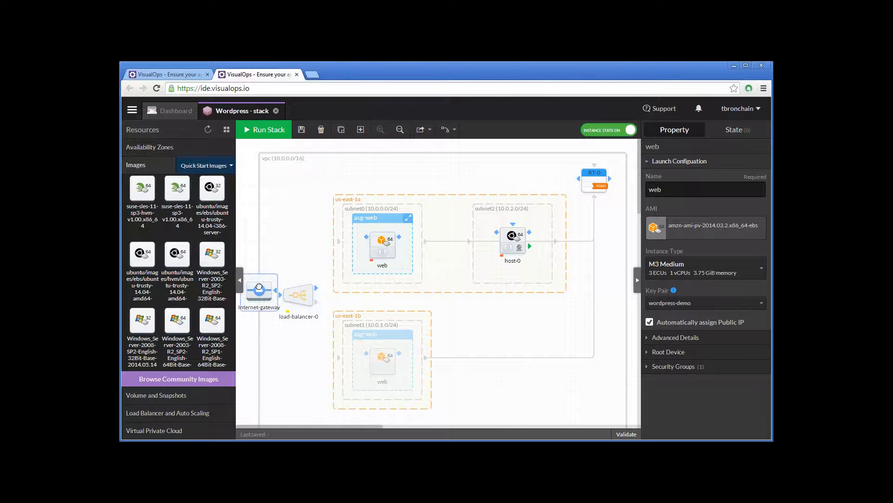
- Move the Internet gateway up level with route table RT-0 and connect the two with a route
{"action": "left_click_drag", "start_coordinate": [259, 286], "coordinate": [271, 168]}
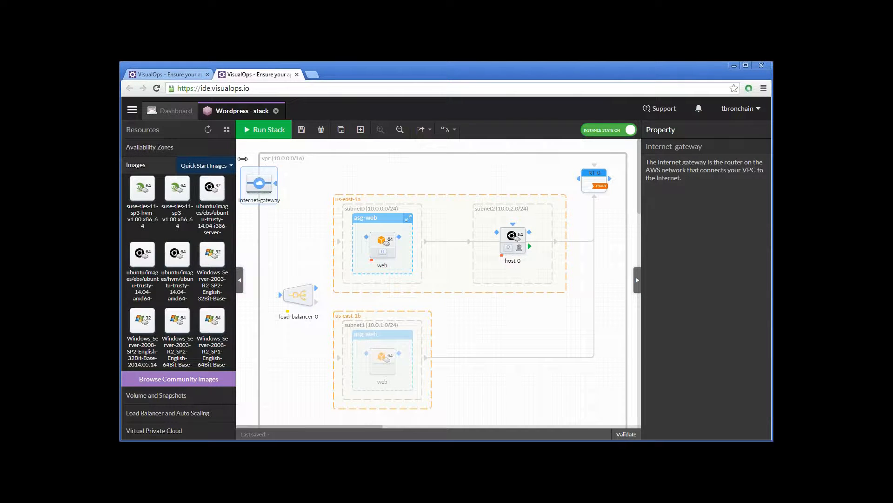
{"action": "mouse_move", "coordinate": [234, 200]}
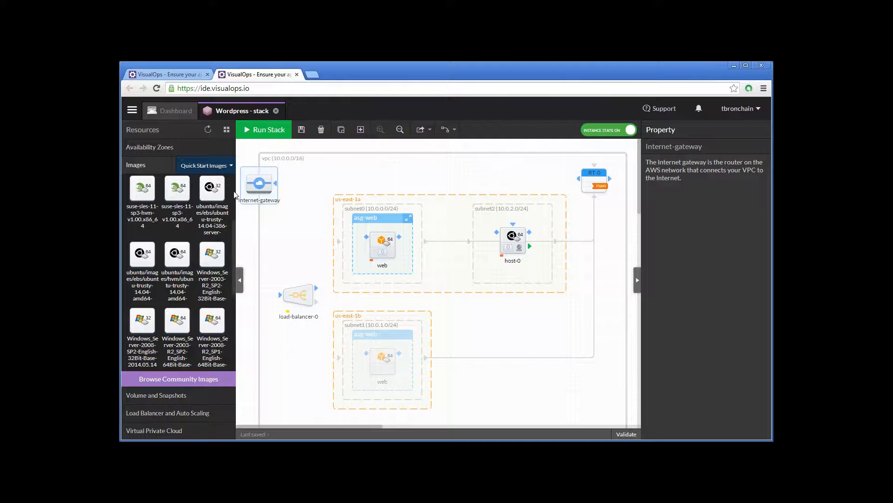
{"action": "left_click_drag", "start_coordinate": [298, 184], "coordinate": [585, 183]}
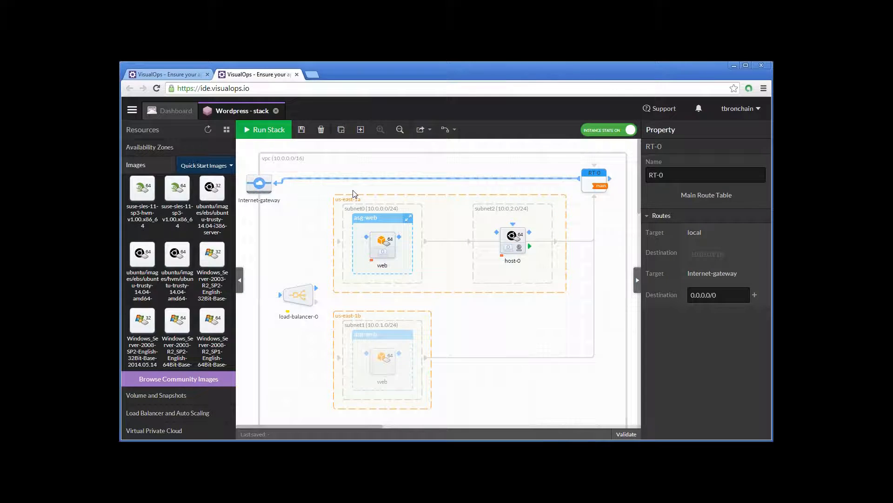
{"action": "left_click", "coordinate": [274, 189]}
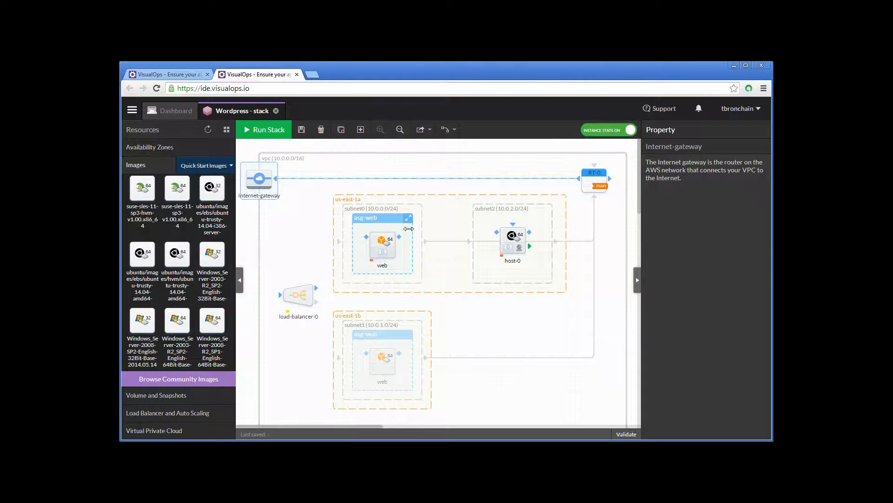
- Enable CloudWatch detailed monitoring for the web launch configuration and set its root device volume size to 64 GB
{"action": "left_click", "coordinate": [375, 240]}
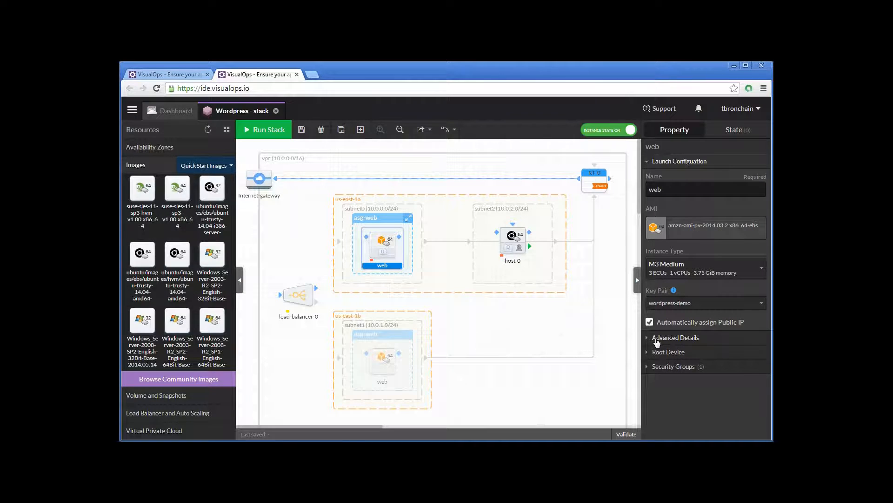
{"action": "left_click", "coordinate": [657, 340]}
{"action": "left_click", "coordinate": [666, 368]}
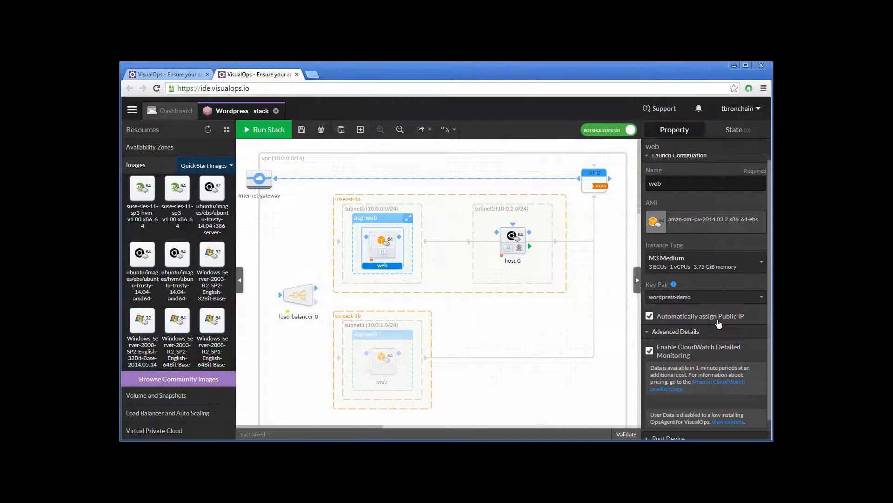
{"action": "scroll", "coordinate": [719, 324], "scroll_direction": "down", "scroll_amount": 2}
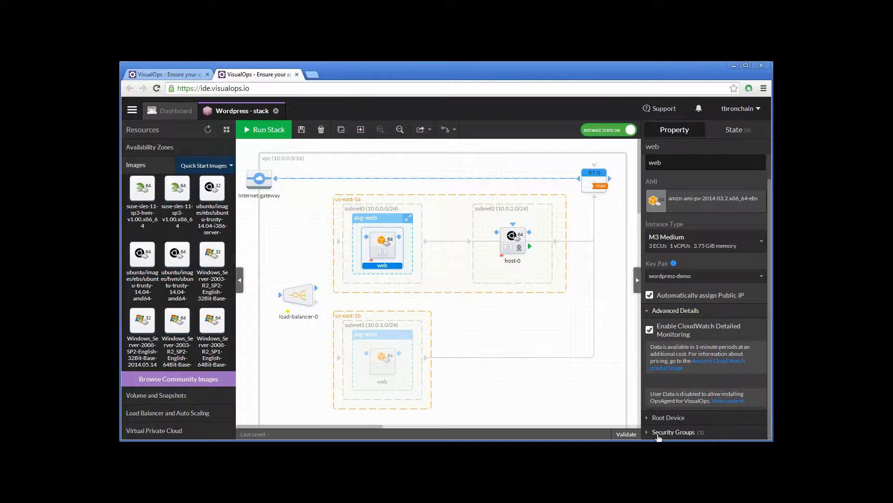
{"action": "left_click", "coordinate": [648, 417]}
{"action": "scroll", "coordinate": [646, 396], "scroll_direction": "down", "scroll_amount": 4}
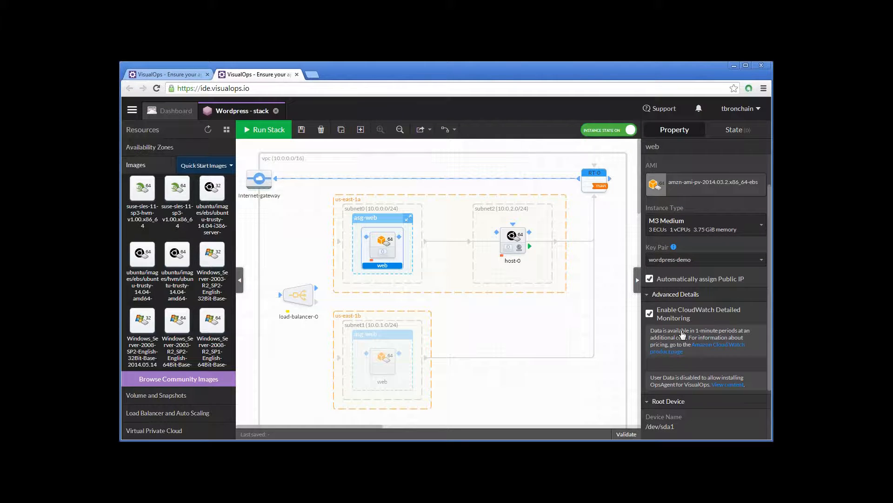
{"action": "left_click", "coordinate": [647, 375]}
{"action": "type", "text": "64"}
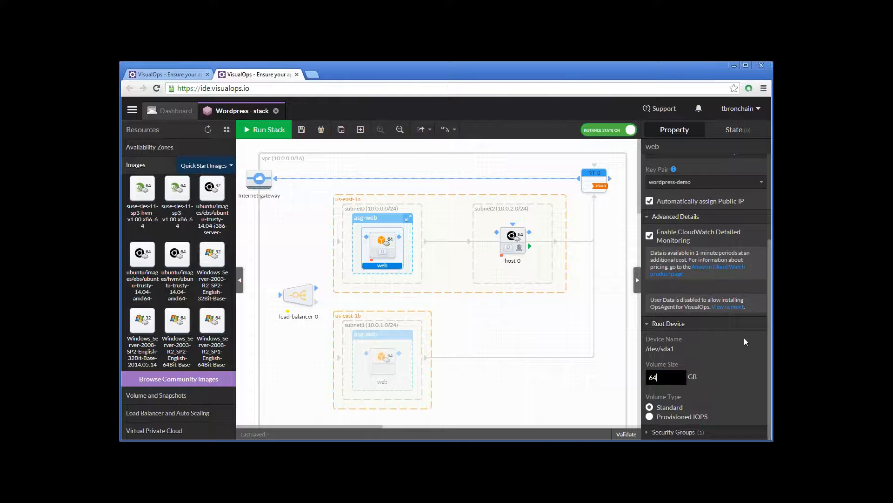
- Add the sg-visualops and sg-web security groups to the web launch configuration
{"action": "left_click", "coordinate": [693, 431]}
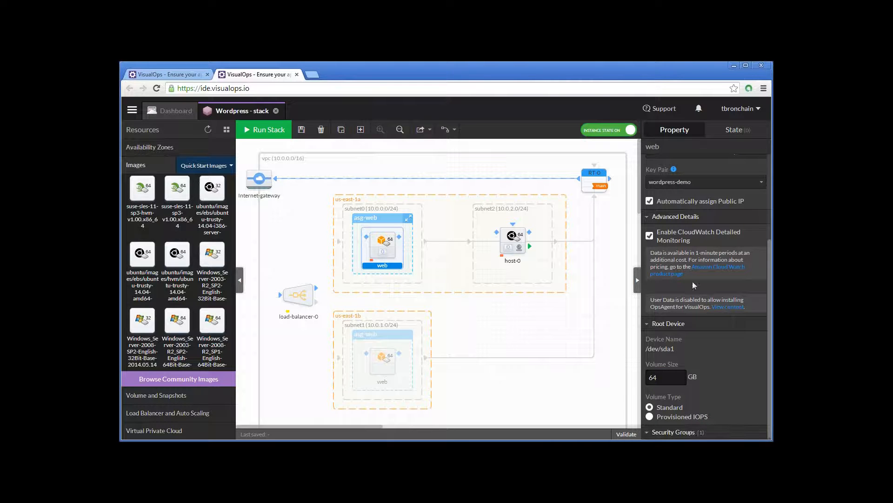
{"action": "scroll", "coordinate": [692, 281], "scroll_direction": "down", "scroll_amount": 3}
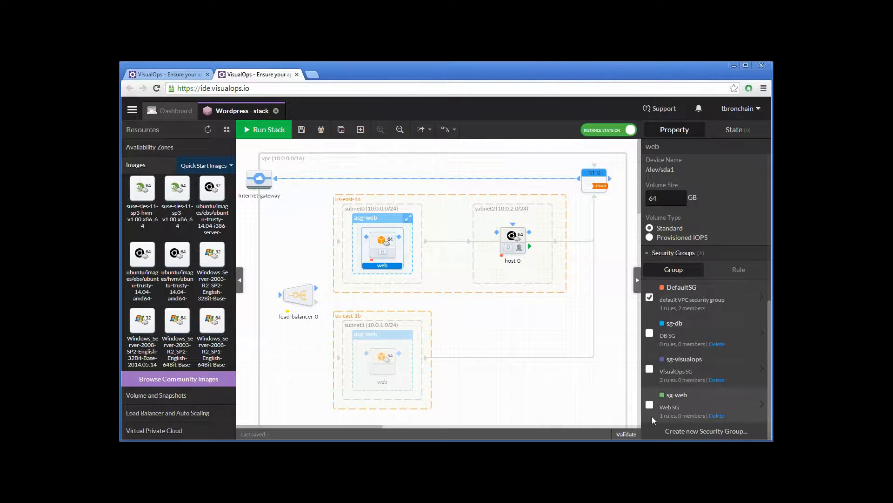
{"action": "left_click", "coordinate": [651, 369]}
- Set the hostname of the host-0 instance to db and its instance type to M3 Large
{"action": "left_click", "coordinate": [512, 230]}
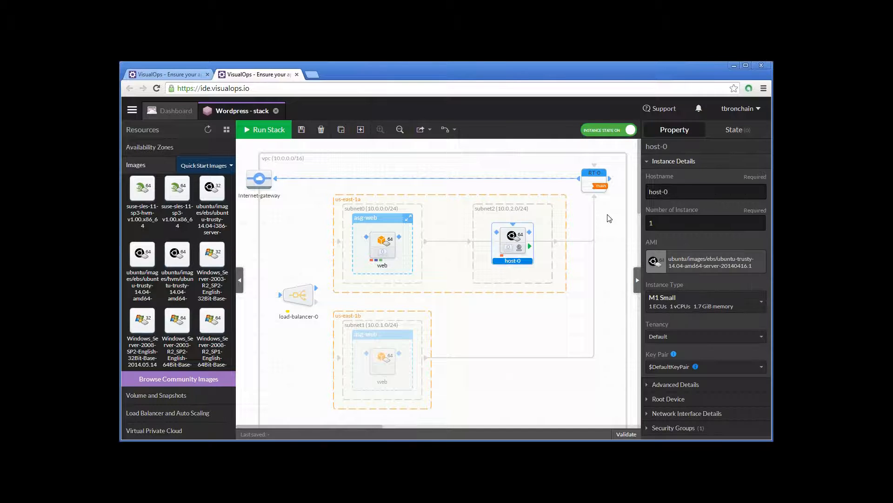
{"action": "triple_click", "coordinate": [725, 195]}
{"action": "type", "text": "db"}
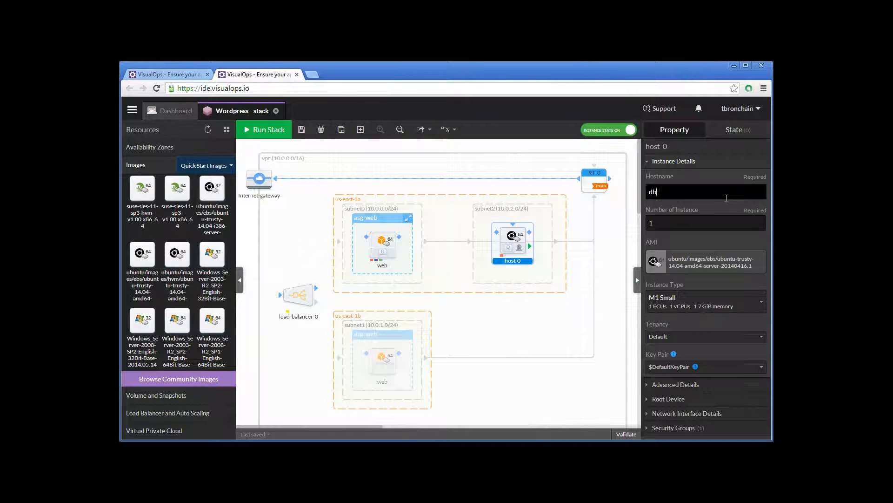
{"action": "left_click", "coordinate": [706, 226]}
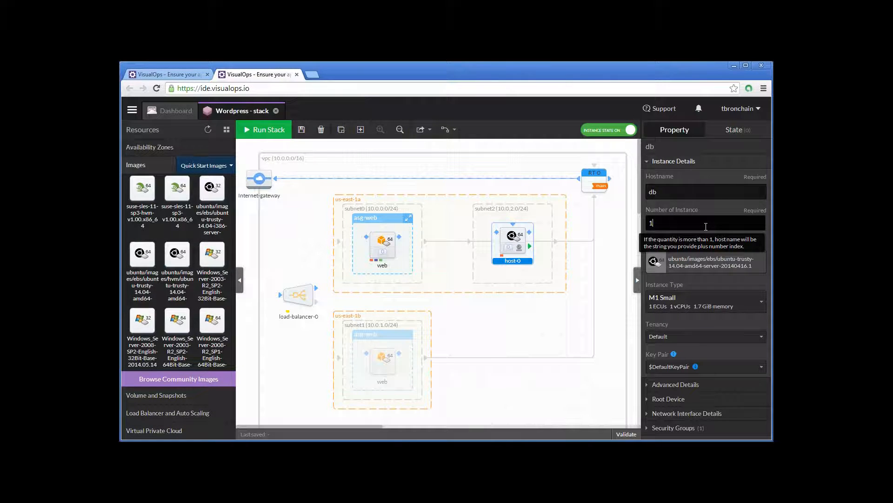
{"action": "left_click", "coordinate": [704, 305]}
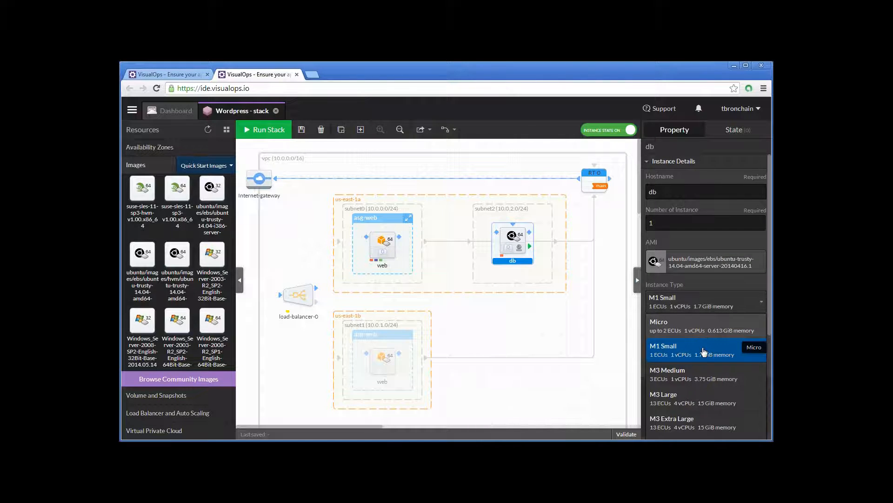
{"action": "scroll", "coordinate": [709, 396], "scroll_direction": "down", "scroll_amount": 1}
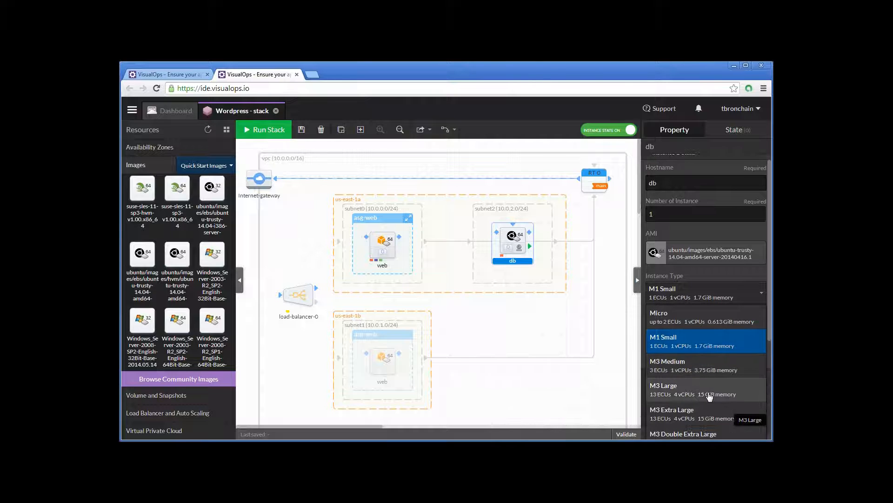
{"action": "scroll", "coordinate": [709, 396], "scroll_direction": "down", "scroll_amount": 5}
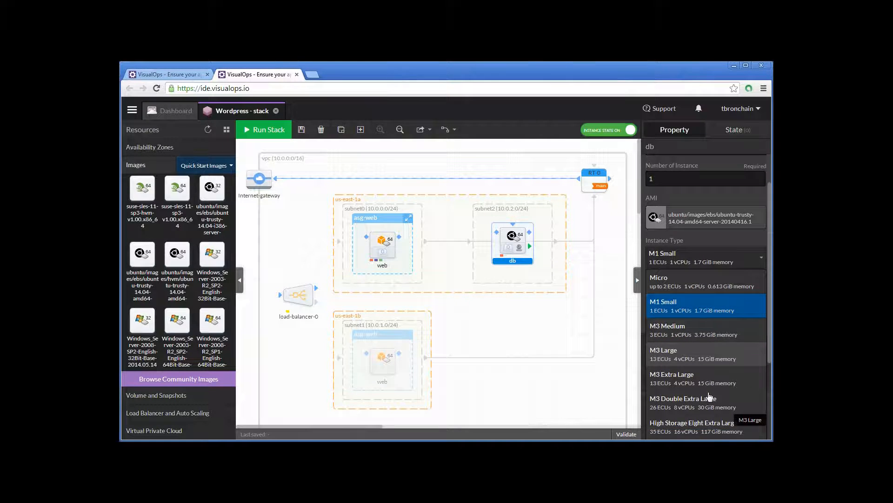
{"action": "left_click", "coordinate": [724, 347]}
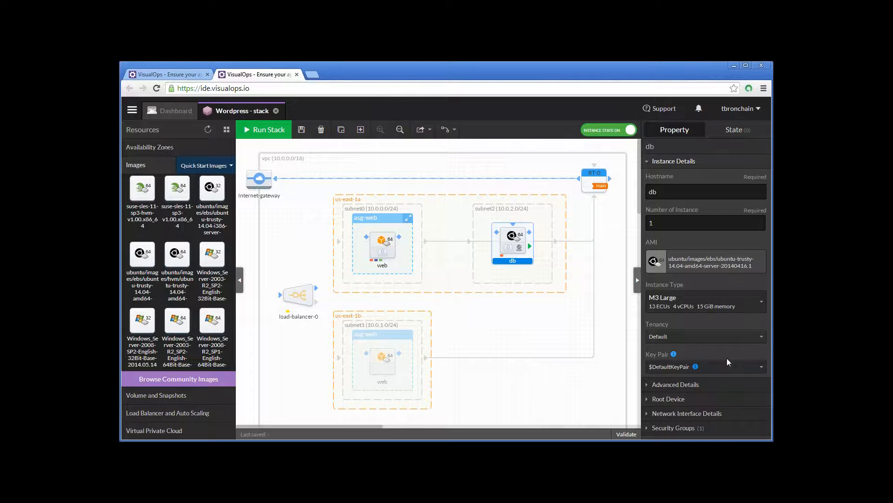
- Assign the wordpress-demo key pair to the db instance
{"action": "left_click", "coordinate": [722, 370]}
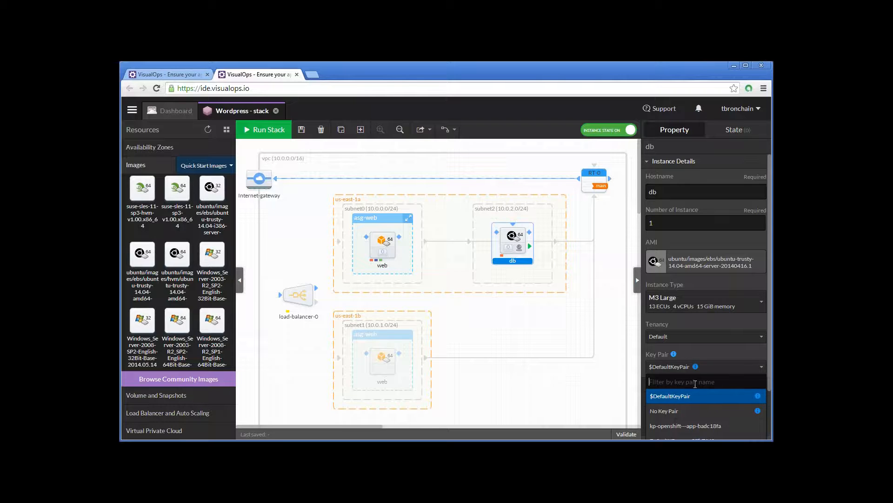
{"action": "type", "text": "w"}
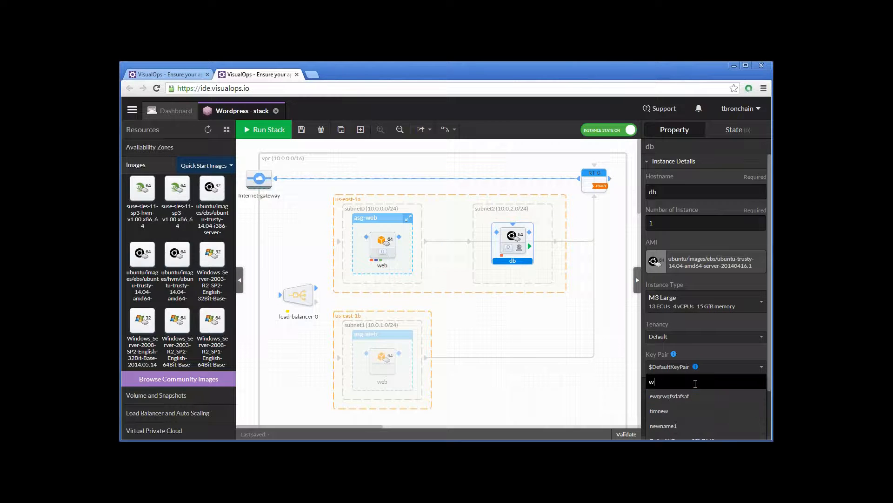
{"action": "type", "text": "ord"}
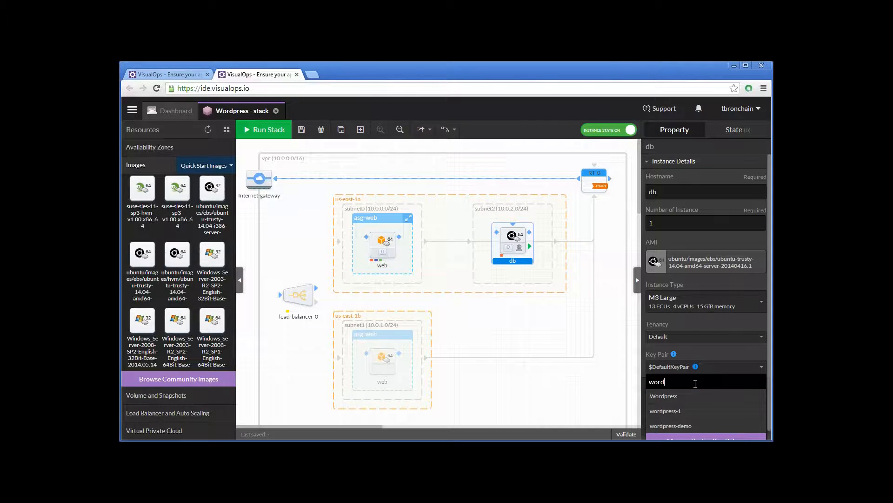
{"action": "scroll", "coordinate": [695, 384], "scroll_direction": "down", "scroll_amount": 1}
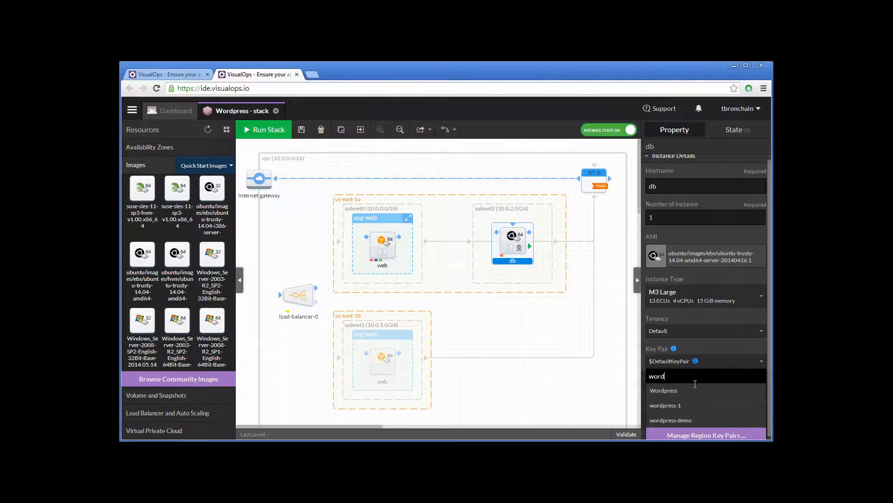
{"action": "scroll", "coordinate": [696, 384], "scroll_direction": "down", "scroll_amount": 1}
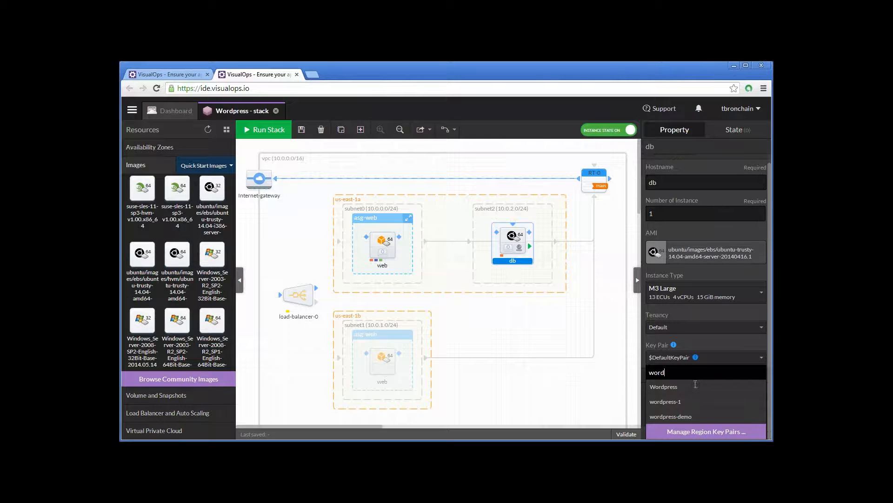
{"action": "left_click", "coordinate": [692, 417]}
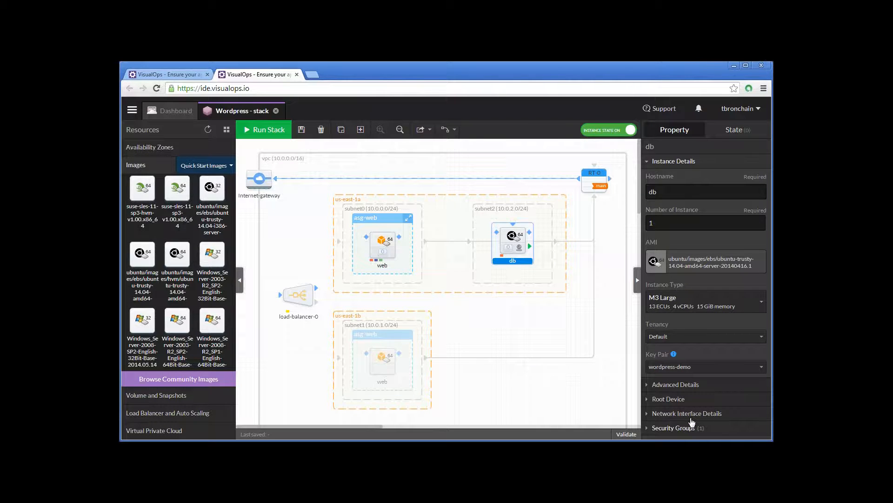
- Enable CloudWatch detailed monitoring for the db instance and set its root device volume size to 1024 GB
{"action": "left_click", "coordinate": [693, 386]}
{"action": "scroll", "coordinate": [727, 361], "scroll_direction": "down", "scroll_amount": 1}
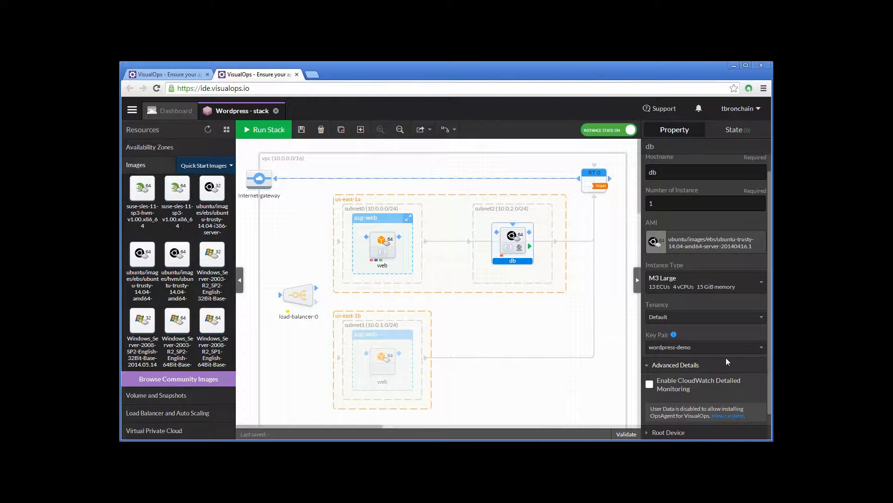
{"action": "scroll", "coordinate": [727, 361], "scroll_direction": "down", "scroll_amount": 1}
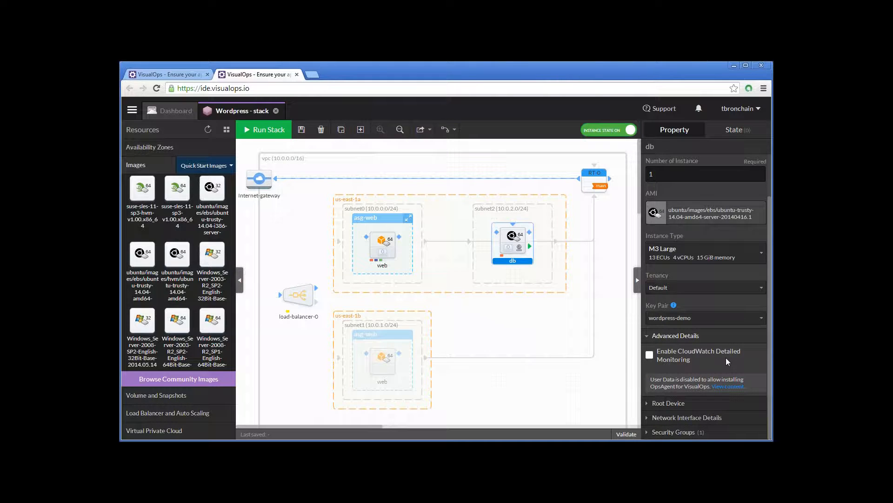
{"action": "left_click", "coordinate": [726, 358]}
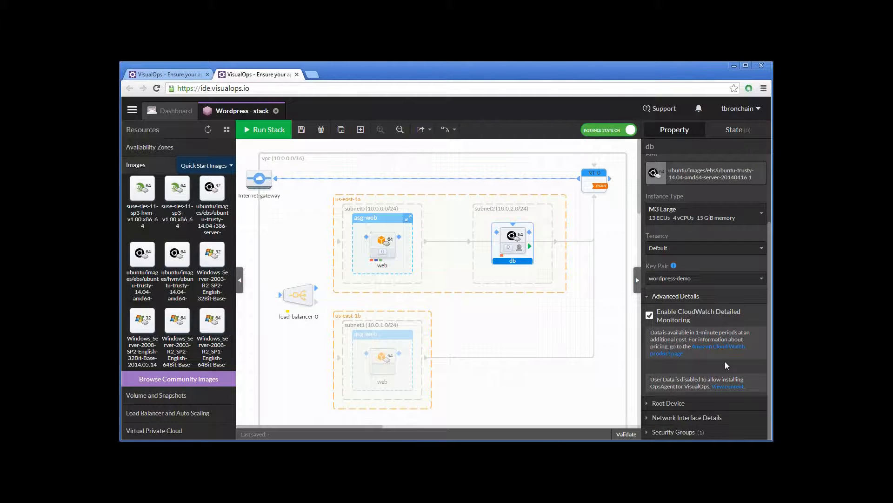
{"action": "left_click", "coordinate": [684, 403]}
{"action": "left_click_drag", "start_coordinate": [664, 362], "coordinate": [638, 360]}
{"action": "type", "text": "1024"}
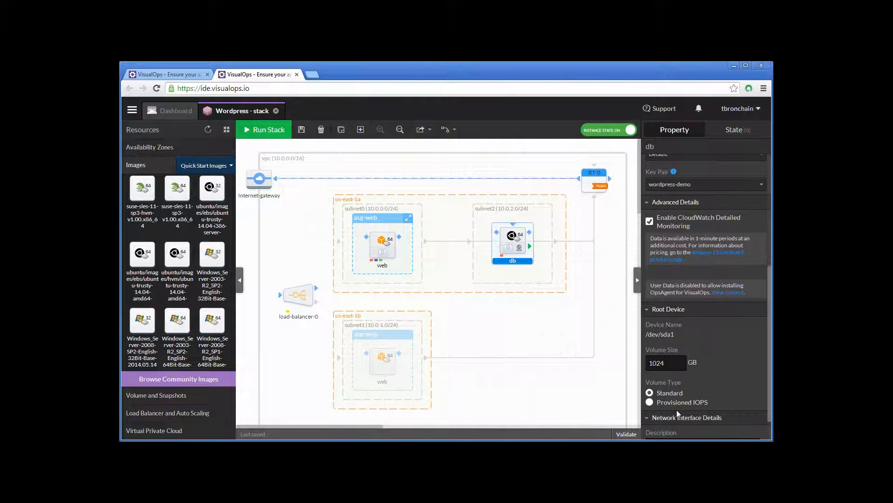
{"action": "left_click", "coordinate": [679, 417]}
{"action": "left_click", "coordinate": [694, 290]}
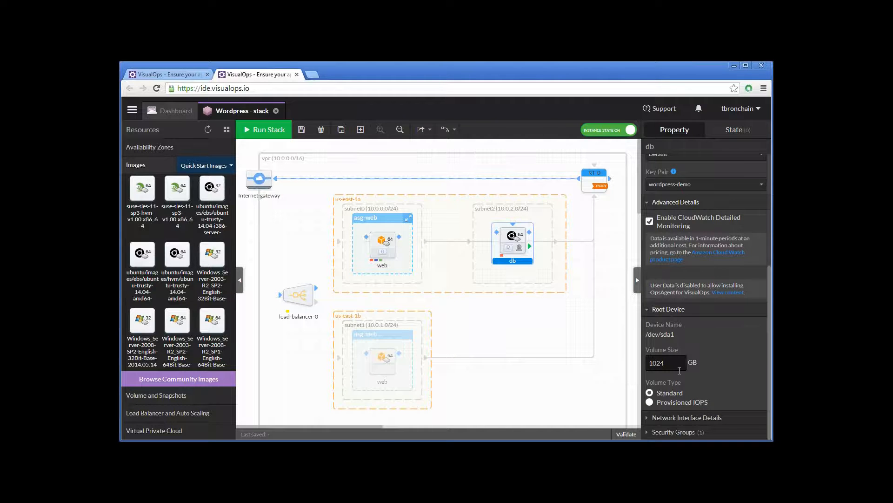
- Add the sg-db and sg-visualops security groups to the db instance
{"action": "left_click", "coordinate": [673, 432]}
{"action": "left_click", "coordinate": [650, 333]}
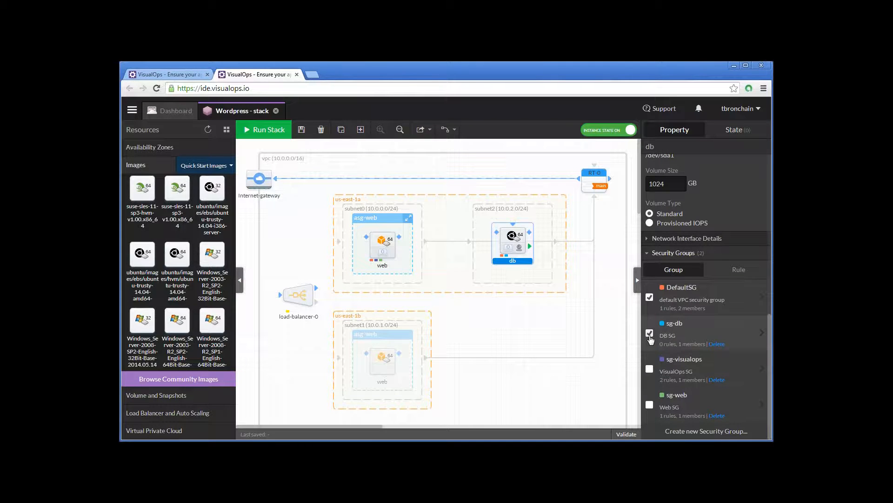
{"action": "left_click", "coordinate": [650, 370]}
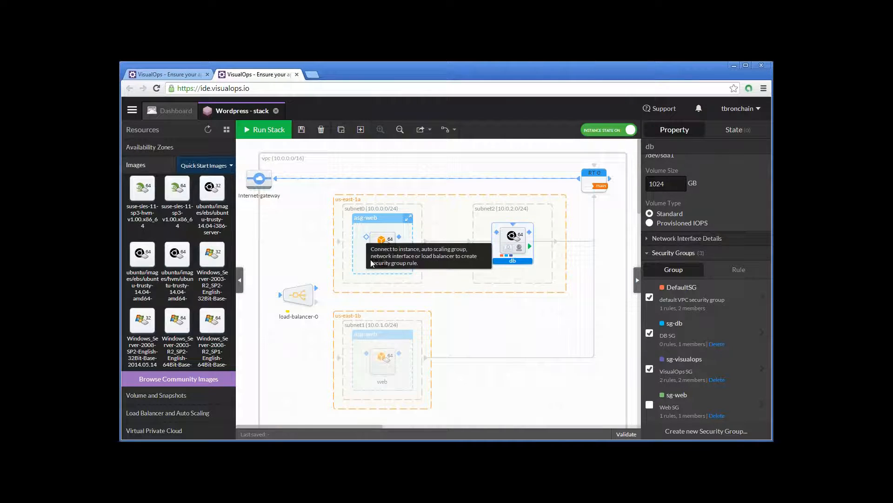
- Connect the web instance to the db instance and create a rule allowing sg-web to initiate traffic to sg-db on TCP port 3306
{"action": "left_click", "coordinate": [498, 335]}
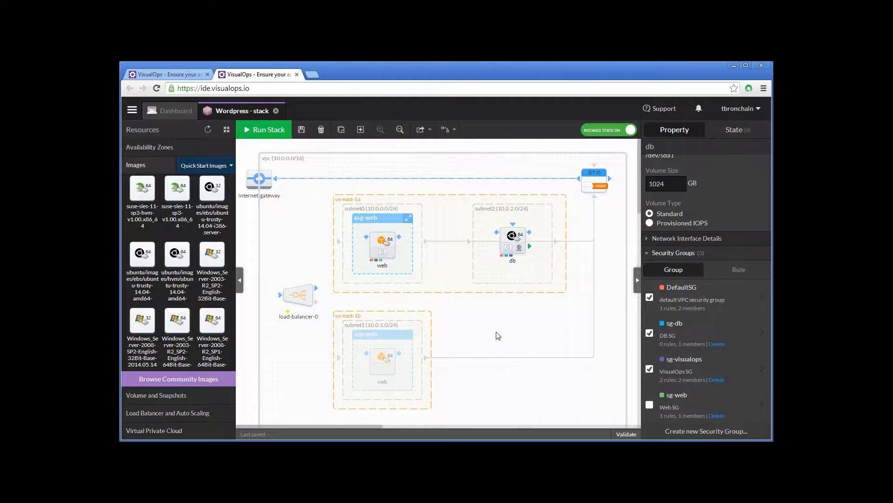
{"action": "left_click_drag", "start_coordinate": [401, 237], "coordinate": [497, 233]}
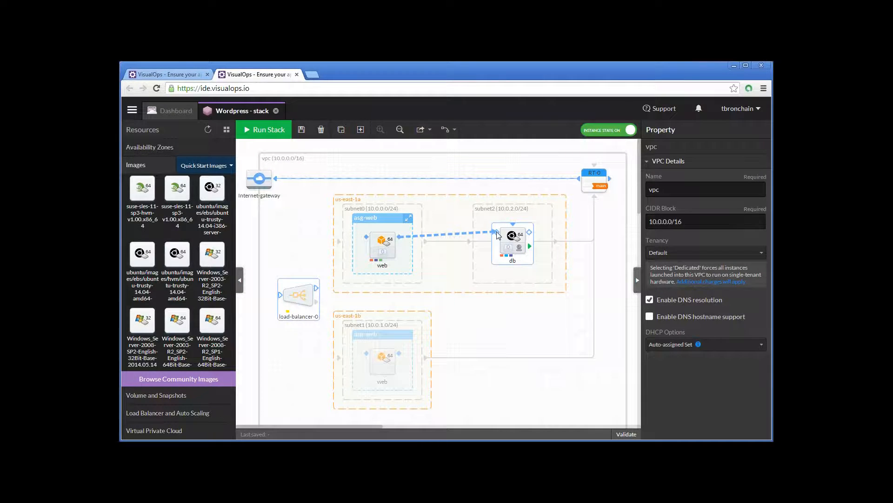
{"action": "left_click_drag", "start_coordinate": [497, 233], "coordinate": [497, 233]}
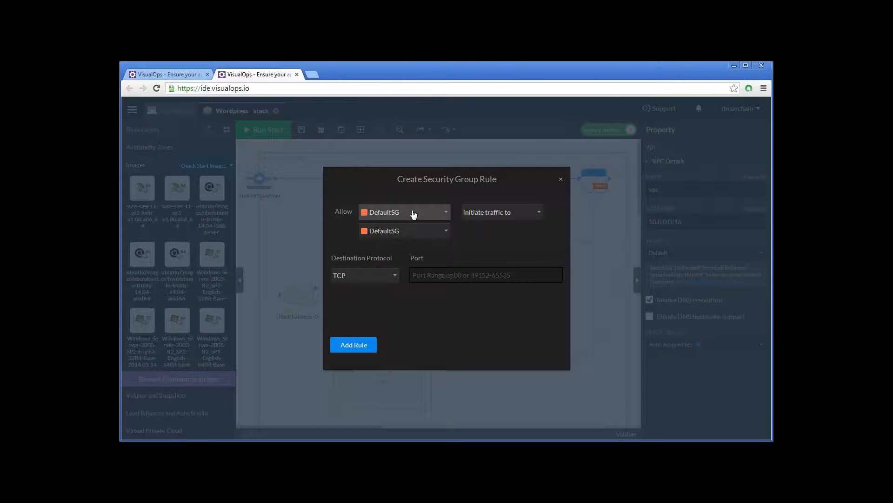
{"action": "left_click", "coordinate": [412, 212]}
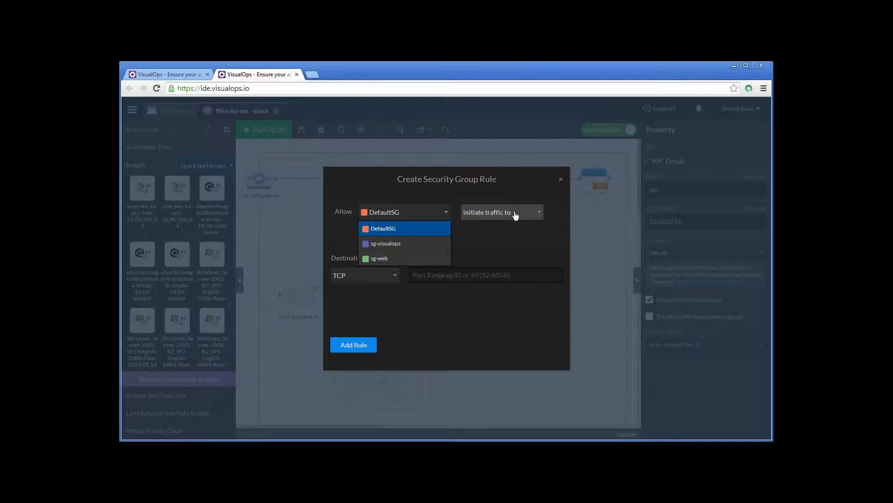
{"action": "left_click", "coordinate": [397, 259]}
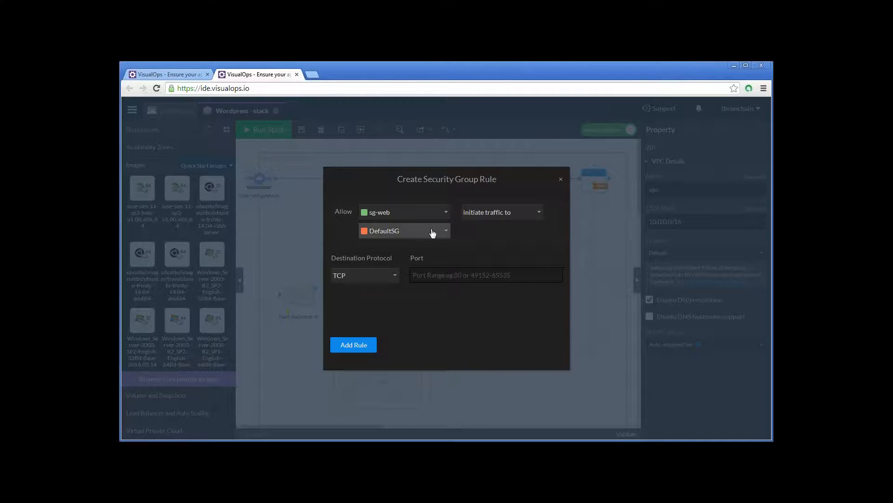
{"action": "left_click", "coordinate": [432, 231]}
{"action": "left_click", "coordinate": [379, 264]}
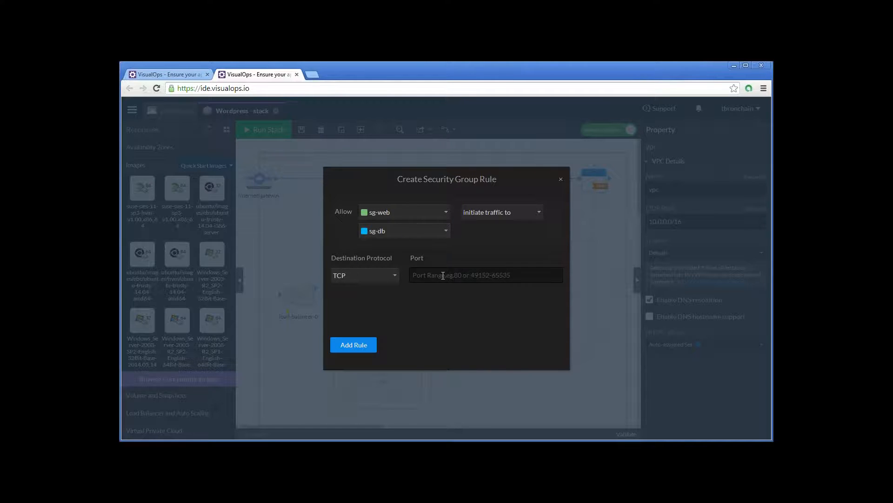
{"action": "left_click", "coordinate": [443, 275]}
{"action": "type", "text": "3306"}
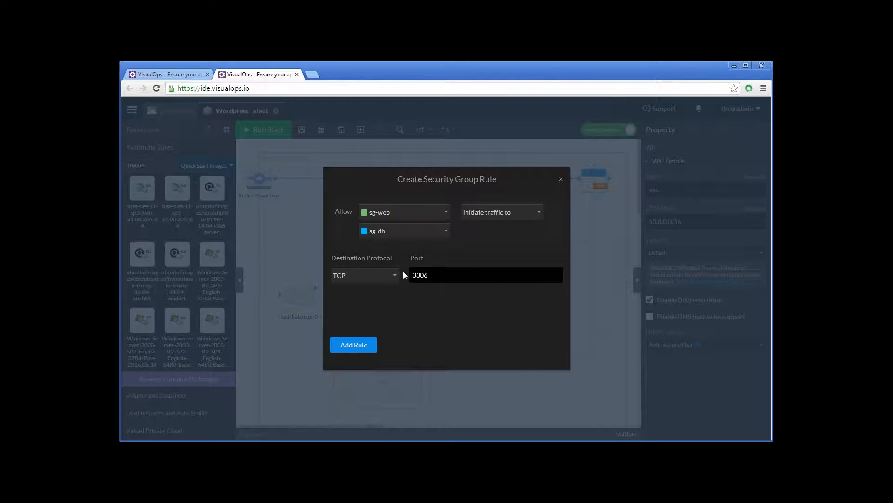
{"action": "left_click", "coordinate": [371, 276]}
{"action": "left_click", "coordinate": [354, 349]}
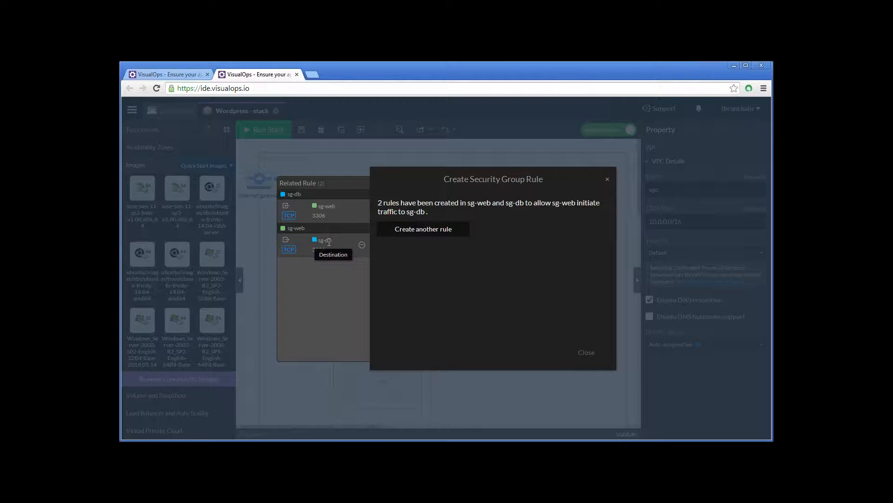
{"action": "left_click", "coordinate": [577, 352]}
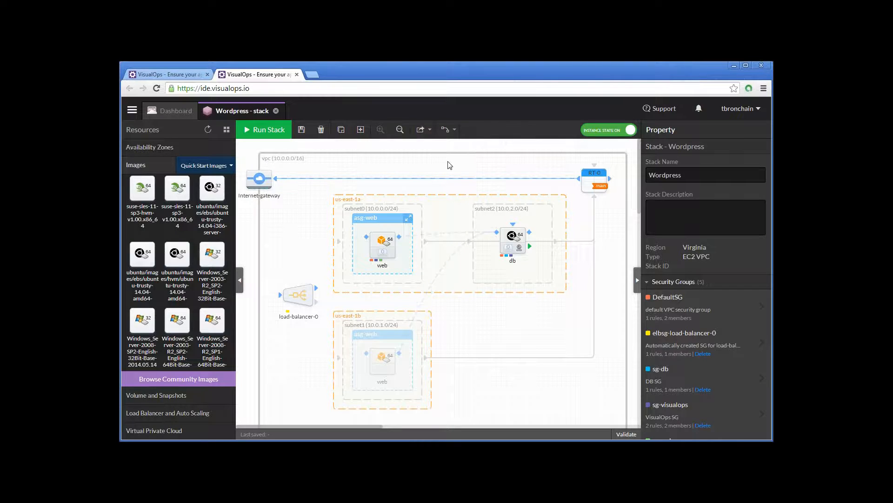
- Set the canvas connection line style to Elbow
{"action": "left_click", "coordinate": [446, 132]}
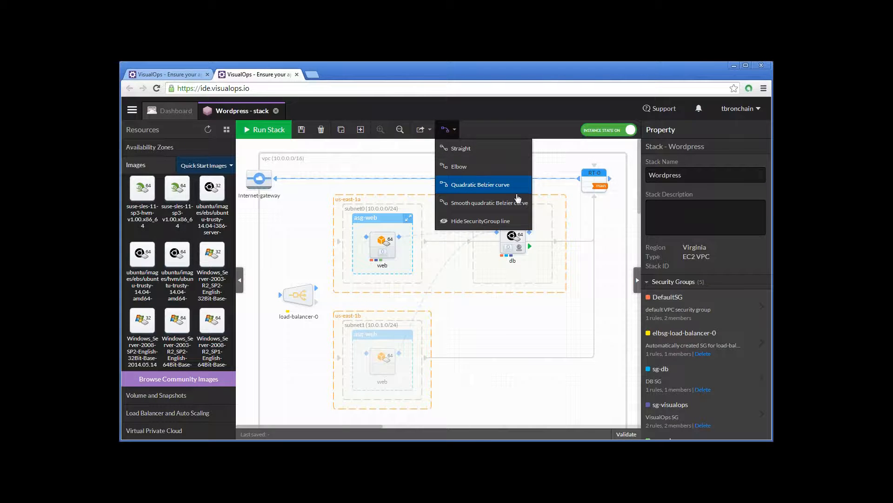
{"action": "left_click", "coordinate": [469, 166]}
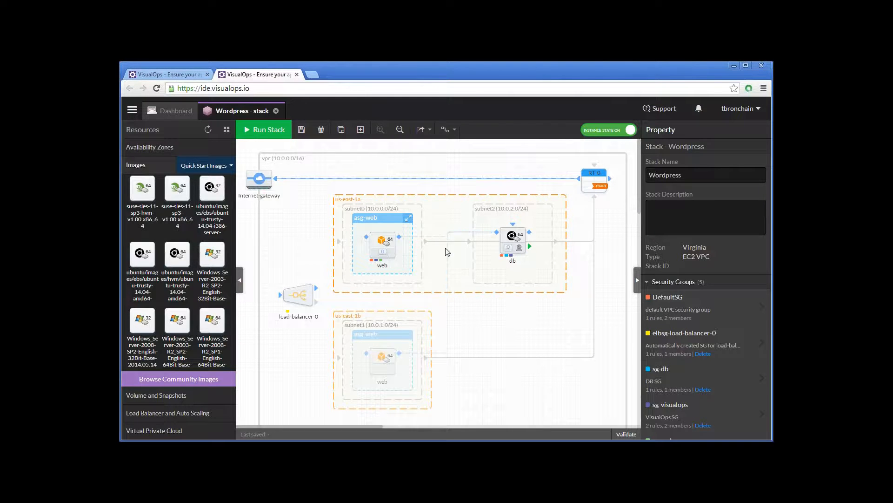
- Set the scheme of load-balancer-0 to Internet-facing
{"action": "left_click", "coordinate": [301, 294]}
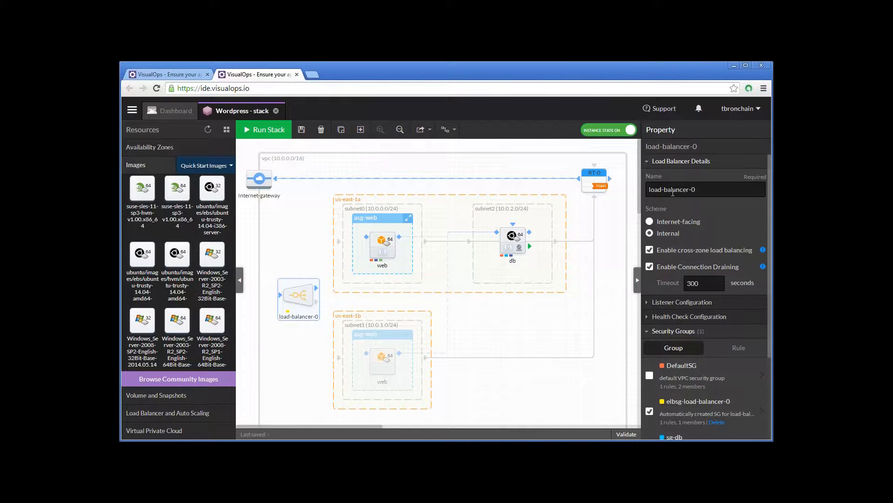
{"action": "left_click", "coordinate": [650, 222]}
{"action": "scroll", "coordinate": [707, 243], "scroll_direction": "down", "scroll_amount": 1}
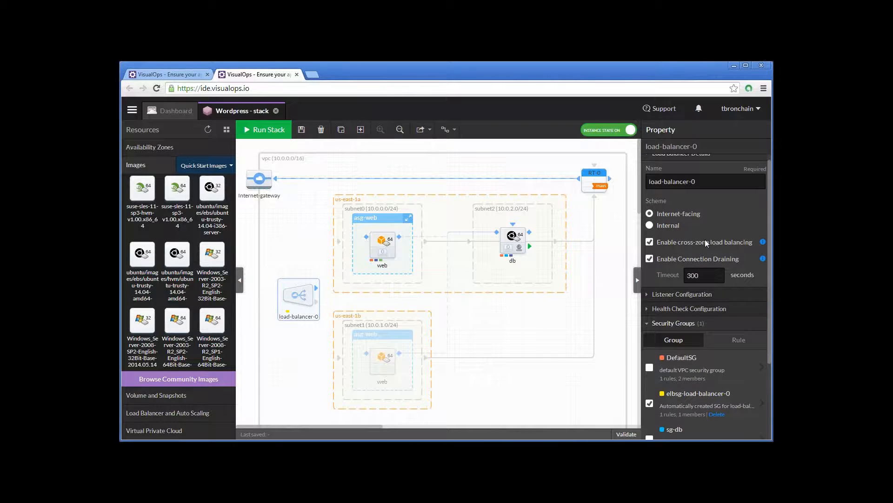
{"action": "scroll", "coordinate": [707, 243], "scroll_direction": "down", "scroll_amount": 1}
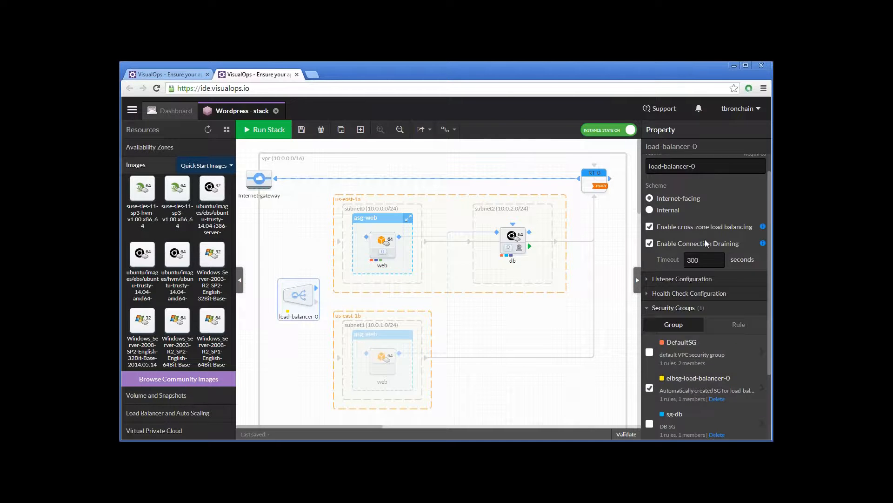
{"action": "scroll", "coordinate": [706, 242], "scroll_direction": "down", "scroll_amount": 3}
{"action": "scroll", "coordinate": [739, 249], "scroll_direction": "up", "scroll_amount": 1}
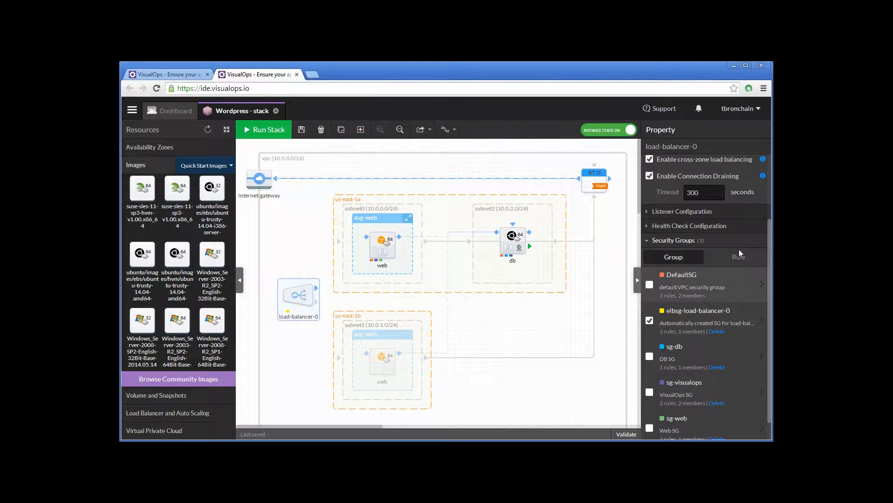
{"action": "scroll", "coordinate": [707, 234], "scroll_direction": "up", "scroll_amount": 1}
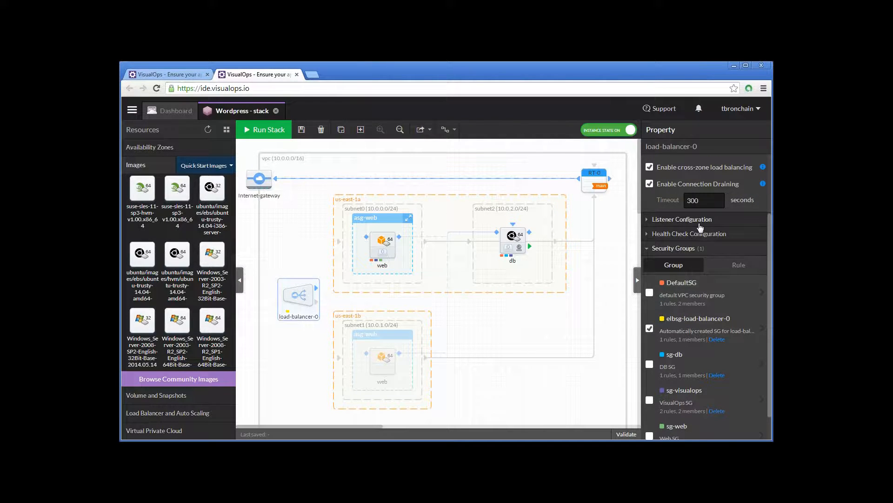
- Show the load balancer's listener settings and set its health check ping path to /wordpress
{"action": "left_click", "coordinate": [699, 226]}
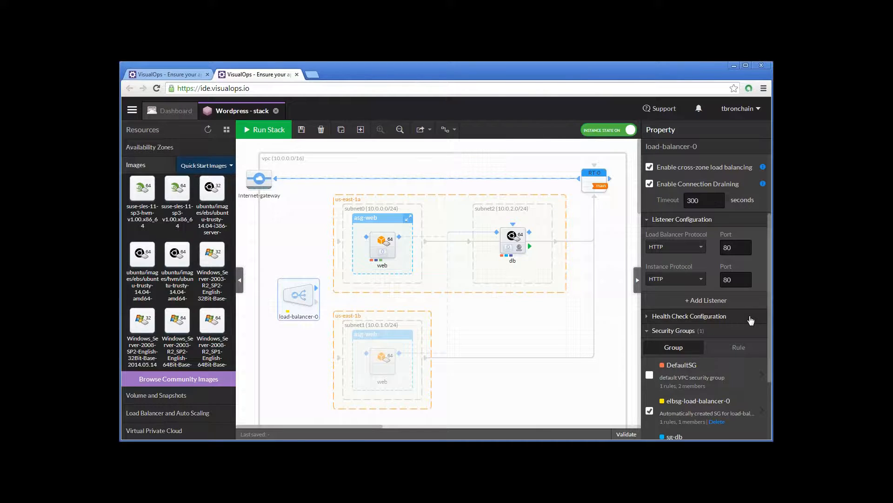
{"action": "left_click", "coordinate": [711, 321]}
{"action": "scroll", "coordinate": [735, 279], "scroll_direction": "down", "scroll_amount": 4}
{"action": "left_click", "coordinate": [704, 255]}
{"action": "left_click_drag", "start_coordinate": [704, 255], "coordinate": [652, 257]}
{"action": "type", "text": "/wordpress"}
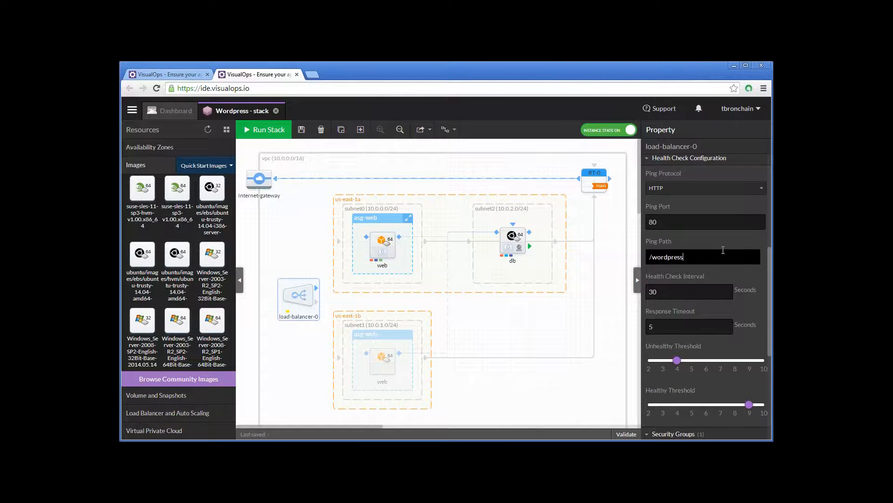
- In the elbsg-load-balancer-0 security group, add an inbound TCP port 80 rule from 0.0.0.0/0 and remove the port 22 rule
{"action": "scroll", "coordinate": [723, 250], "scroll_direction": "down", "scroll_amount": 1}
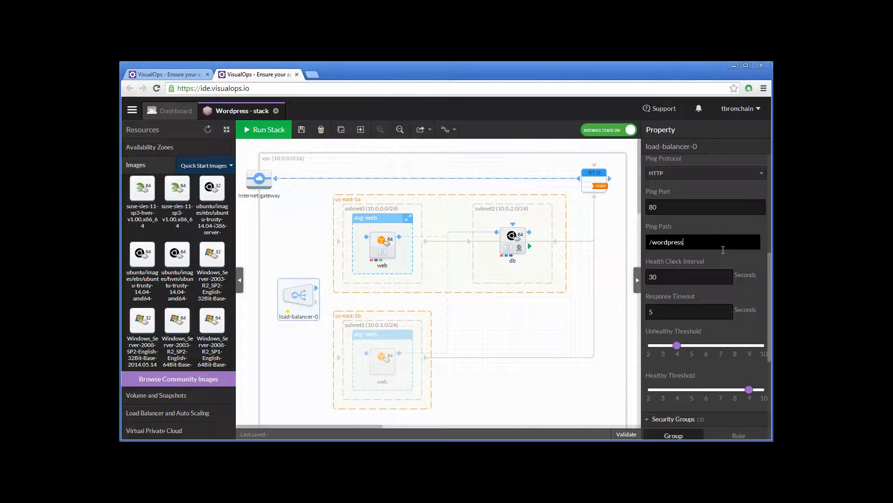
{"action": "scroll", "coordinate": [723, 250], "scroll_direction": "down", "scroll_amount": 3}
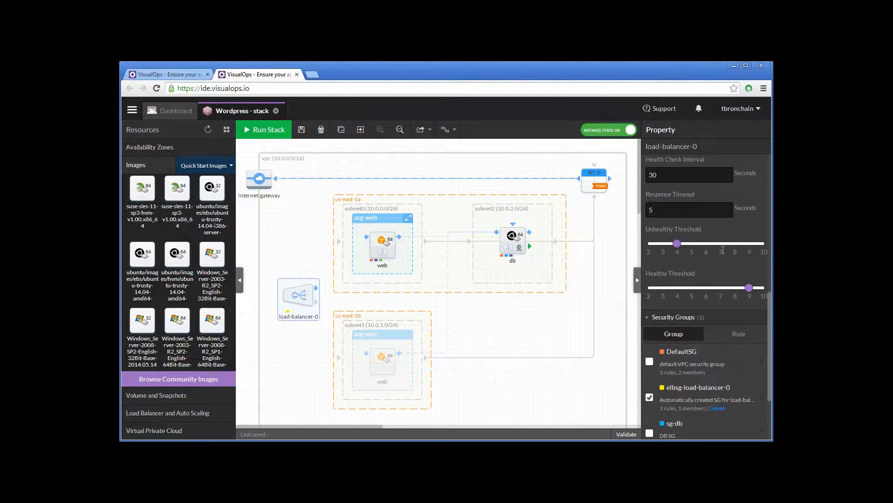
{"action": "scroll", "coordinate": [723, 250], "scroll_direction": "down", "scroll_amount": 3}
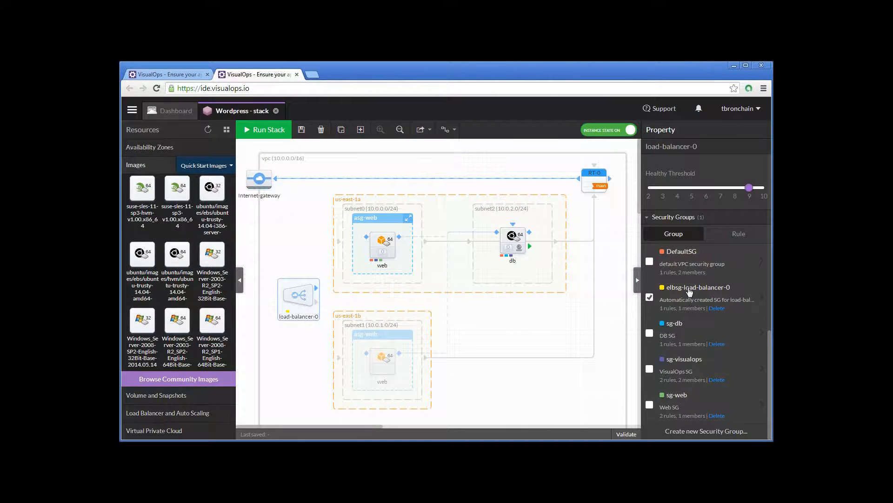
{"action": "left_click", "coordinate": [650, 298]}
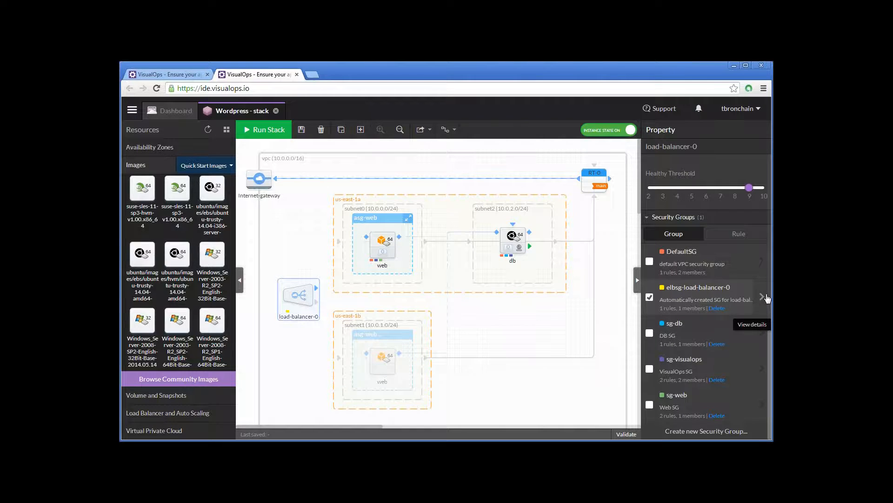
{"action": "left_click", "coordinate": [766, 297]}
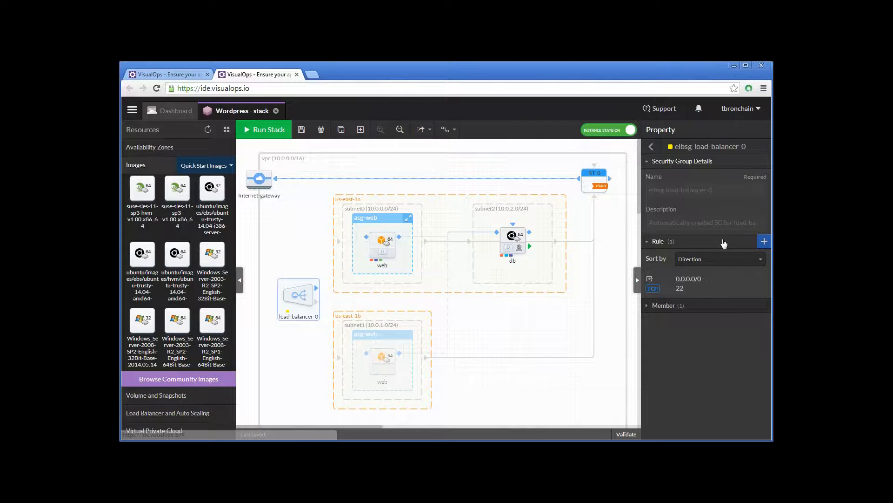
{"action": "left_click", "coordinate": [764, 241]}
{"action": "type", "text": "0.0.0.0/0"}
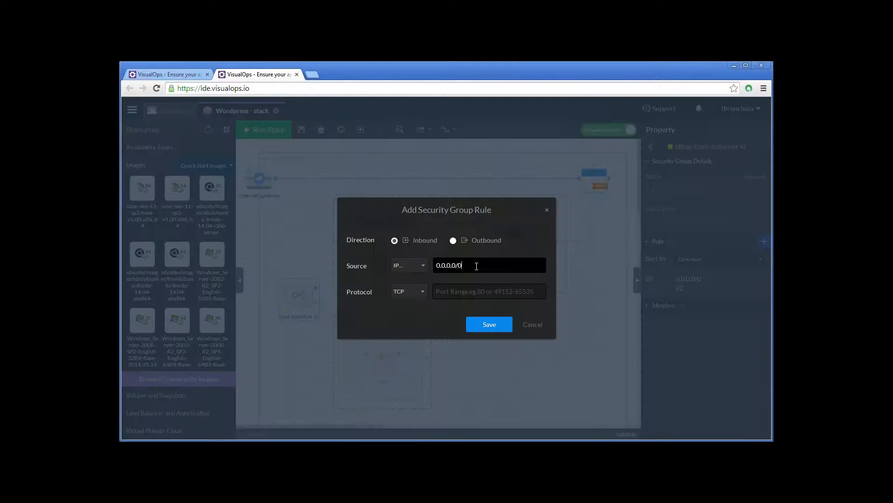
{"action": "left_click", "coordinate": [478, 291]}
{"action": "type", "text": "80"}
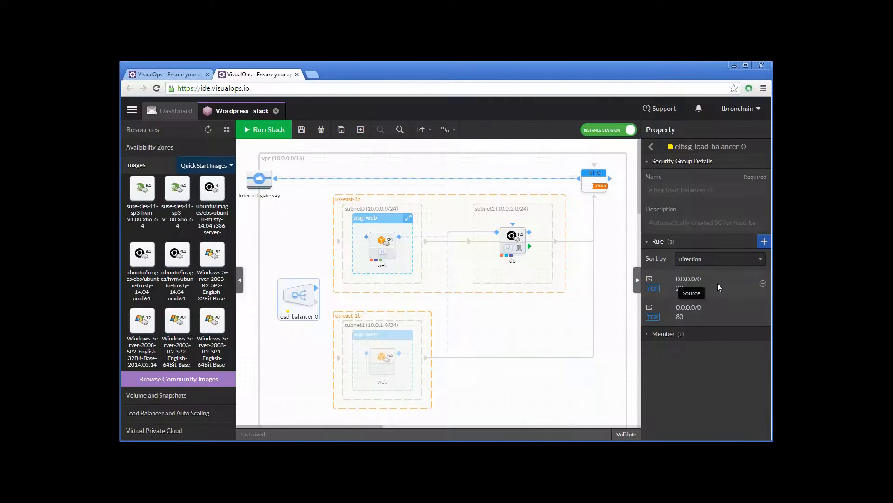
{"action": "left_click", "coordinate": [763, 283]}
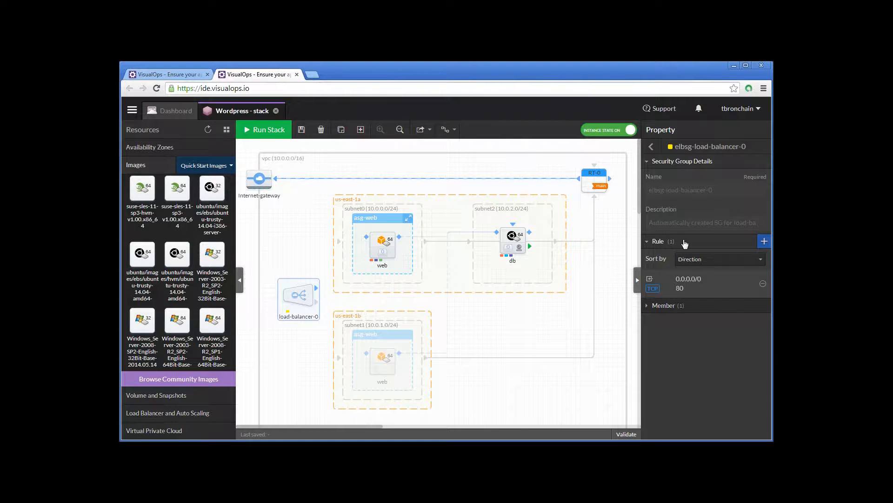
{"action": "left_click", "coordinate": [657, 147]}
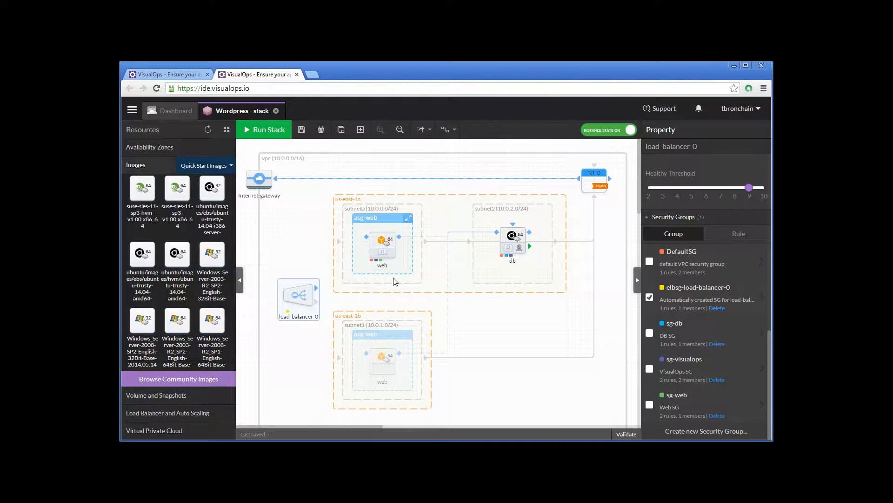
- Connect load-balancer-0 to the web instance and create a rule allowing elbsg-load-balancer-0 to initiate traffic to sg-web on TCP port 80
{"action": "left_click_drag", "start_coordinate": [316, 288], "coordinate": [367, 240]}
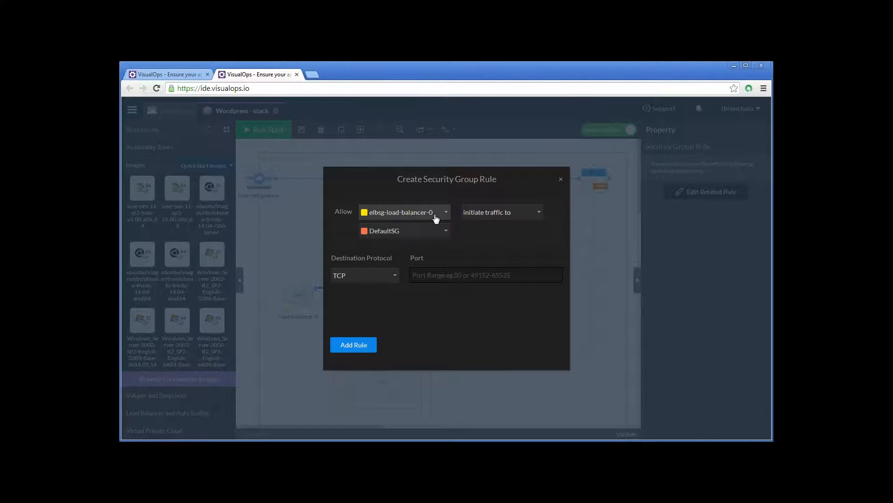
{"action": "left_click", "coordinate": [407, 232]}
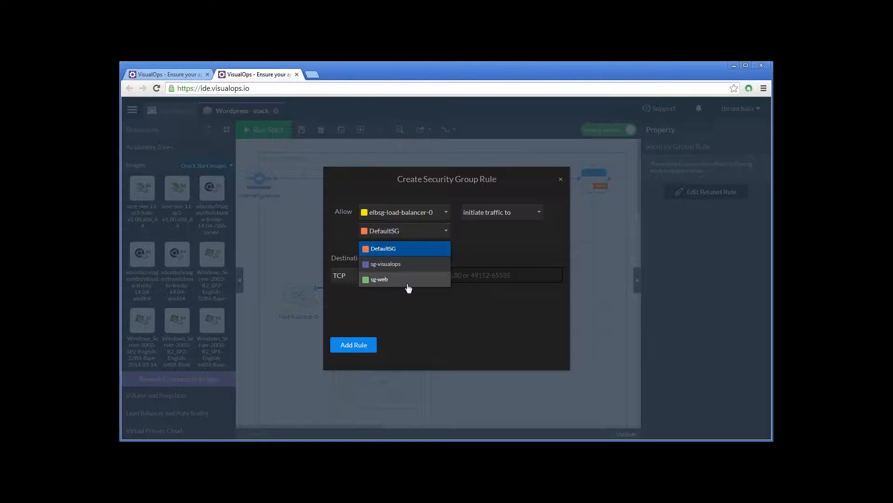
{"action": "left_click", "coordinate": [408, 281]}
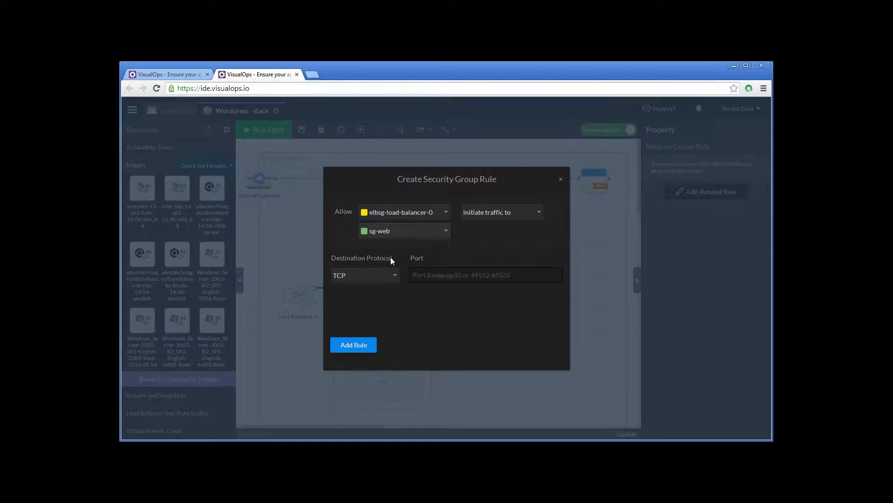
{"action": "left_click", "coordinate": [454, 274]}
{"action": "type", "text": "80"}
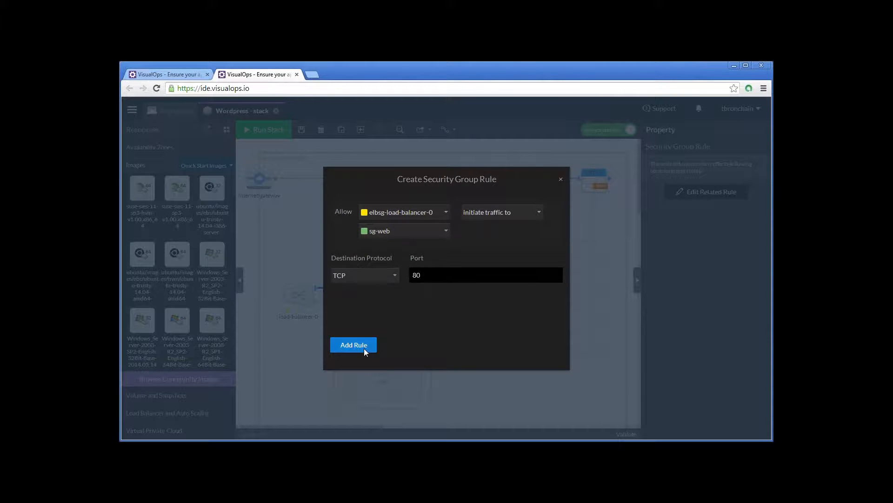
{"action": "left_click", "coordinate": [364, 348]}
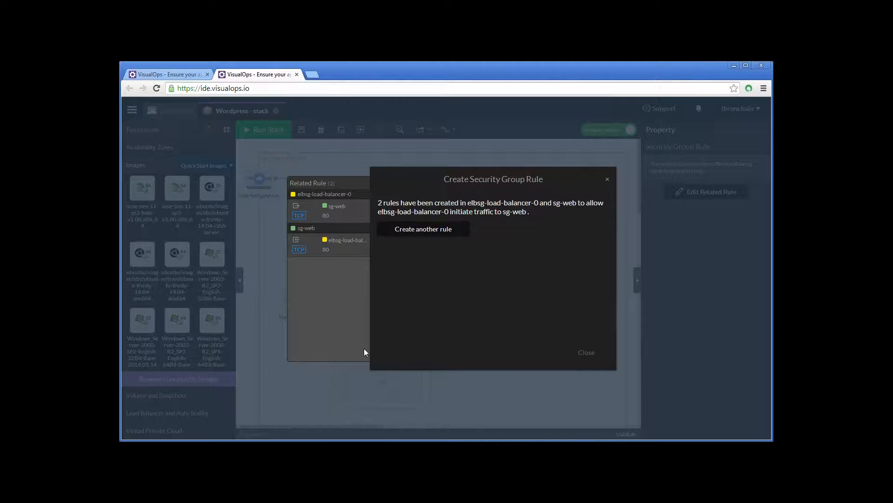
{"action": "left_click", "coordinate": [587, 352]}
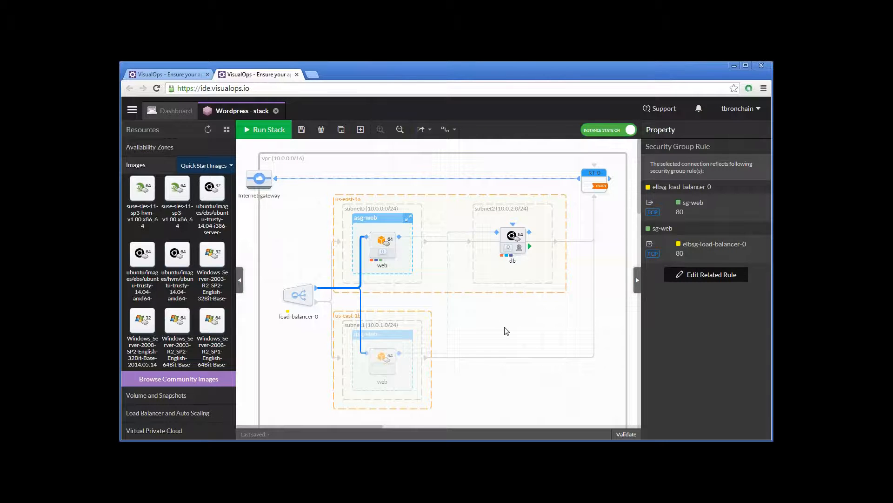
{"action": "scroll", "coordinate": [507, 331], "scroll_direction": "down", "scroll_amount": 3}
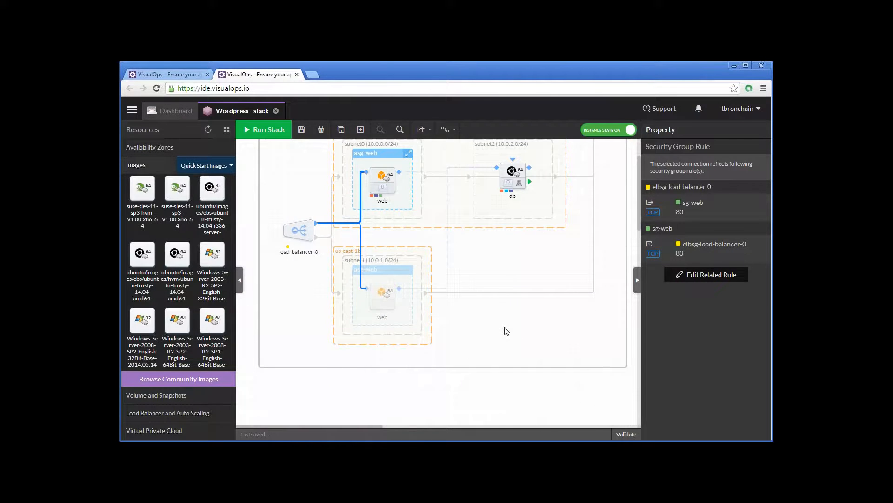
{"action": "scroll", "coordinate": [507, 331], "scroll_direction": "up", "scroll_amount": 3}
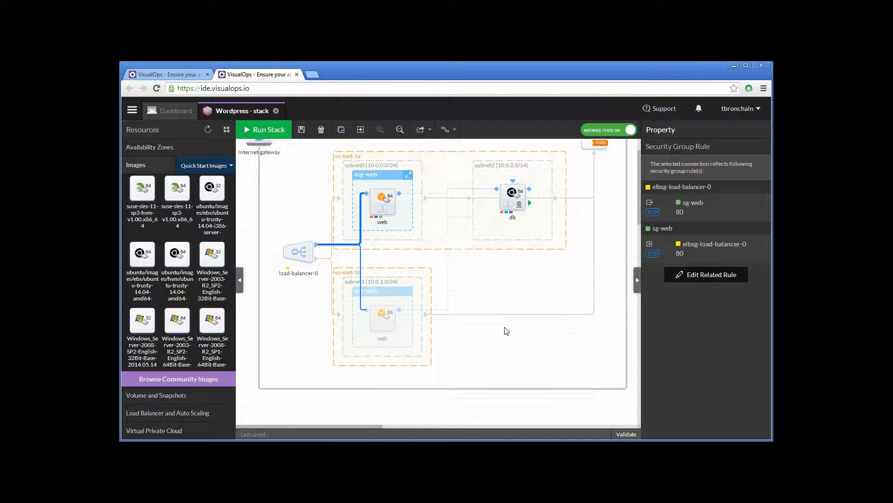
- Save the stack and open the state editor of the db instance
{"action": "left_click", "coordinate": [303, 136]}
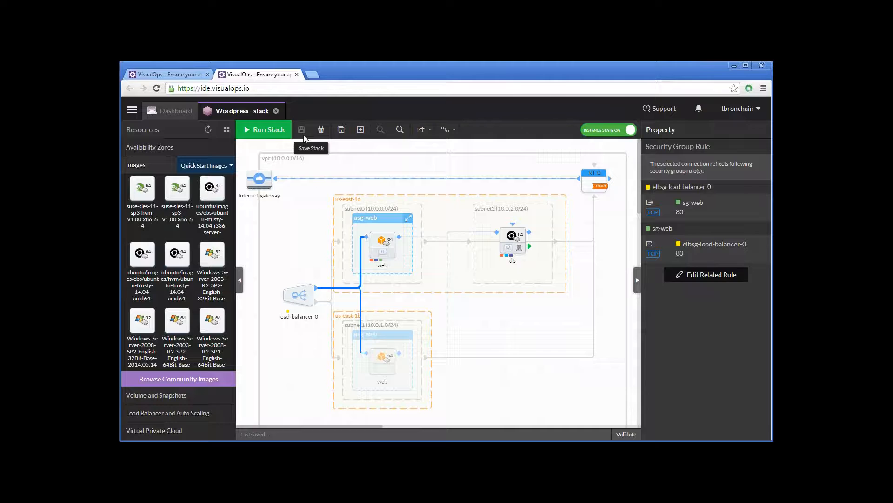
{"action": "left_click", "coordinate": [376, 238]}
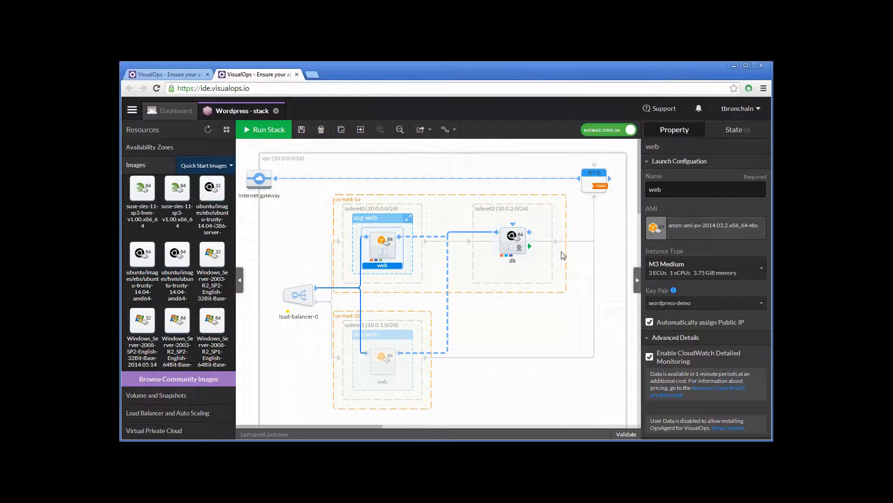
{"action": "left_click", "coordinate": [502, 233]}
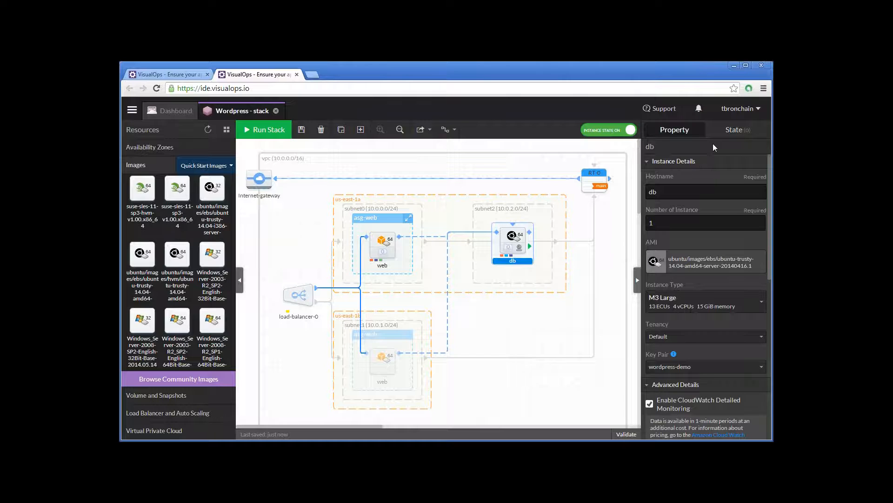
{"action": "left_click", "coordinate": [735, 130]}
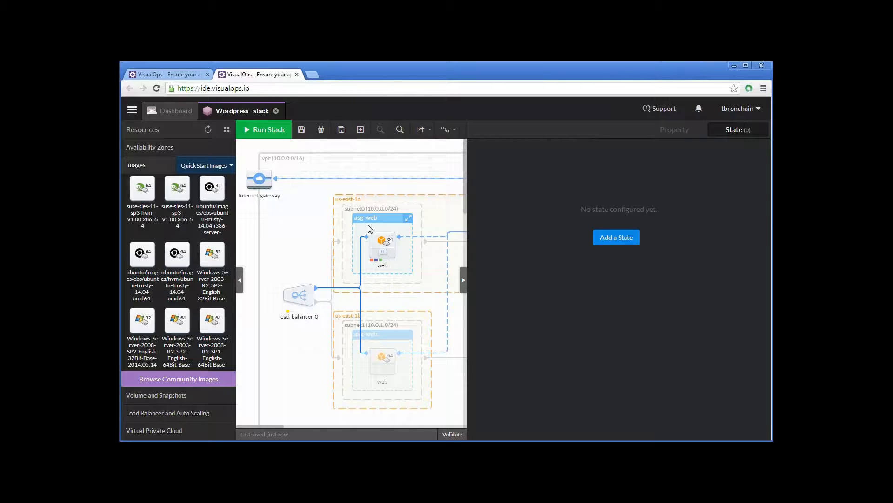
- Add an apt pkg state to the db instance with the package name mysql-server
{"action": "left_click", "coordinate": [615, 239]}
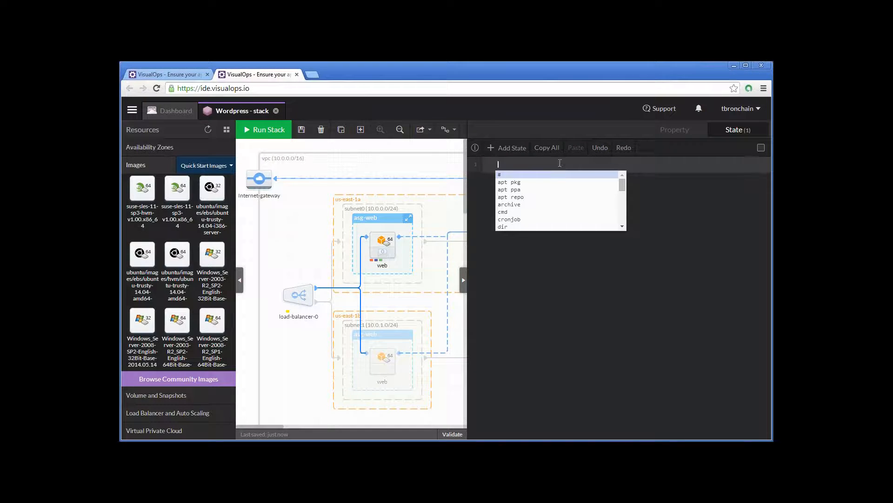
{"action": "type", "text": "apt"}
{"action": "key", "text": "Return"}
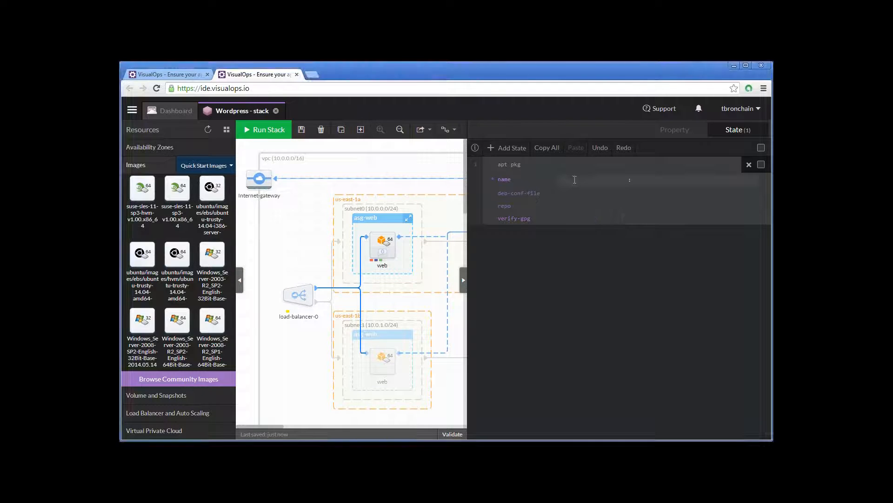
{"action": "type", "text": "mysql-server"}
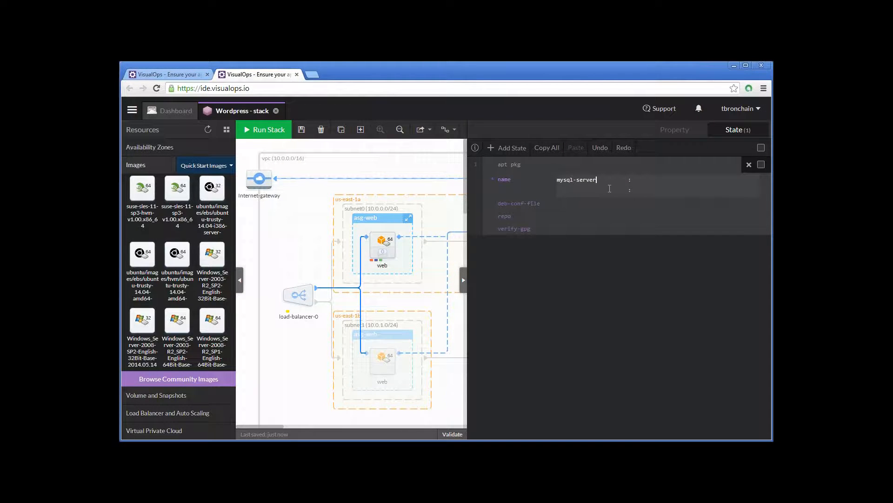
{"action": "left_click", "coordinate": [579, 190]}
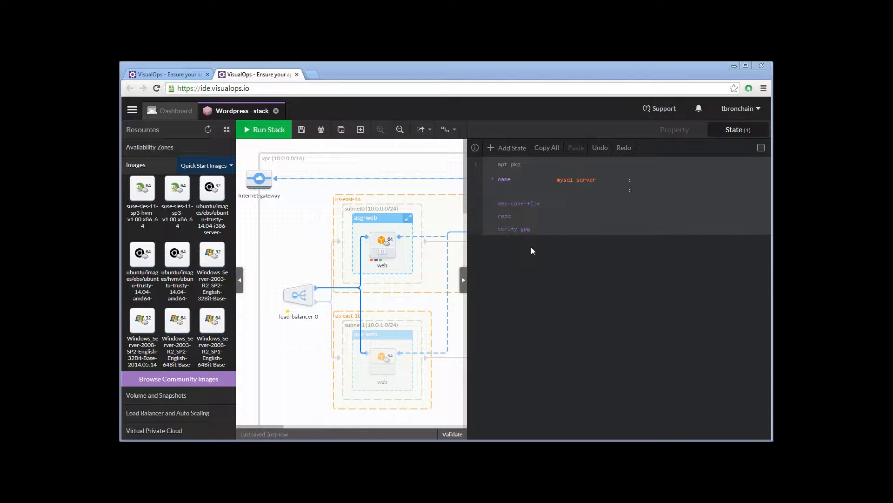
- Add a cmd state running sed -i.bak -e 's/bind-address[ \t]*=.*/bind-address\t= @{db.PrivateIpAddress}/g' /etc/mysql/my.cnf
{"action": "left_click", "coordinate": [510, 150]}
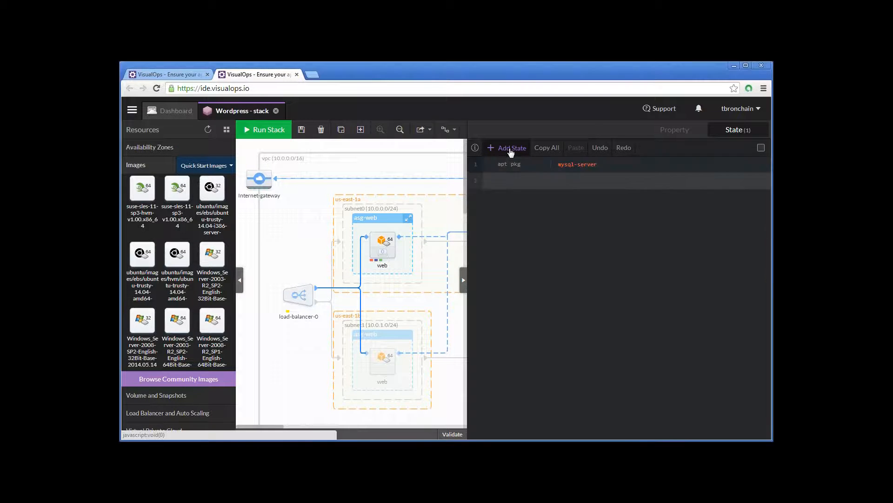
{"action": "type", "text": "cmd"}
{"action": "key", "text": "Return"}
{"action": "key", "text": "ctrl+v"}
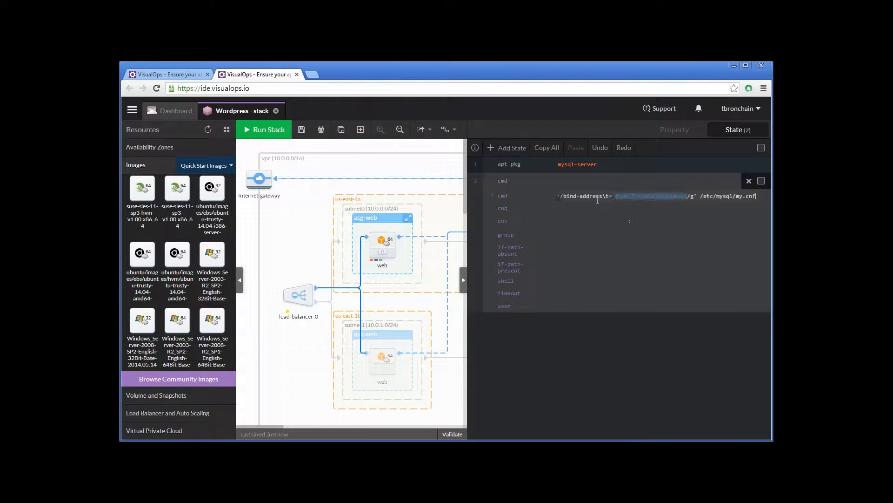
{"action": "left_click_drag", "start_coordinate": [607, 196], "coordinate": [535, 197]}
{"action": "left_click", "coordinate": [584, 196]}
{"action": "left_click_drag", "start_coordinate": [604, 195], "coordinate": [721, 199]}
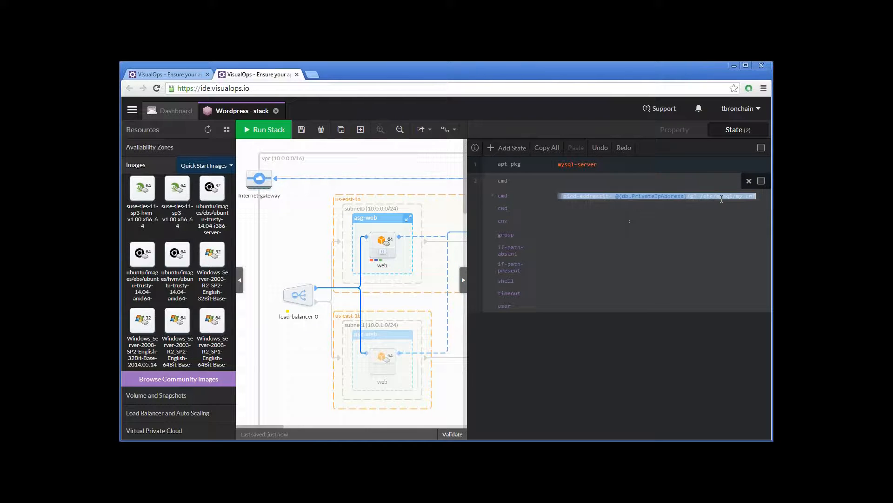
{"action": "left_click", "coordinate": [716, 199]}
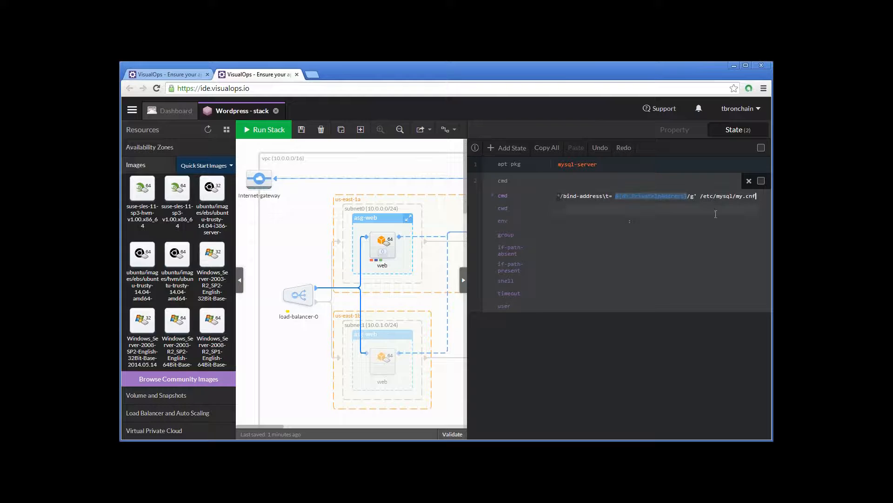
- Replace the address reference in the sed command with the suggested db.PrivateIpAddress attribute and collapse the cmd state
{"action": "left_click_drag", "start_coordinate": [688, 196], "coordinate": [616, 196]}
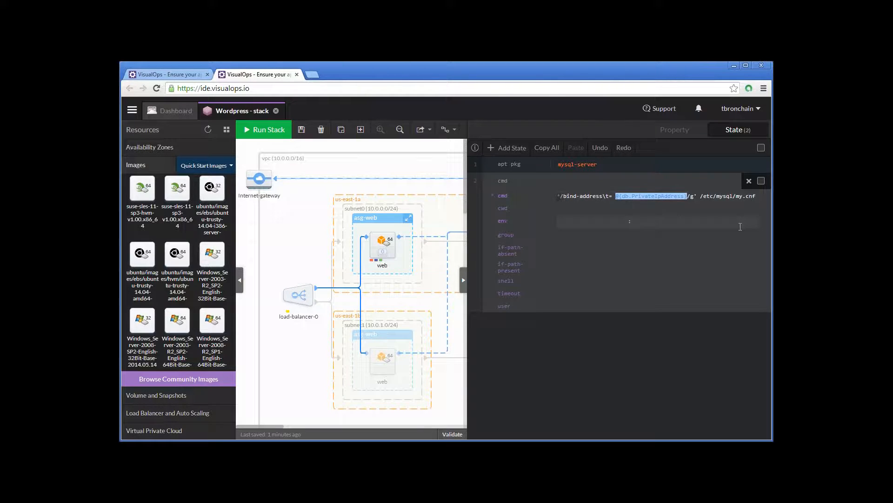
{"action": "left_click", "coordinate": [688, 197]}
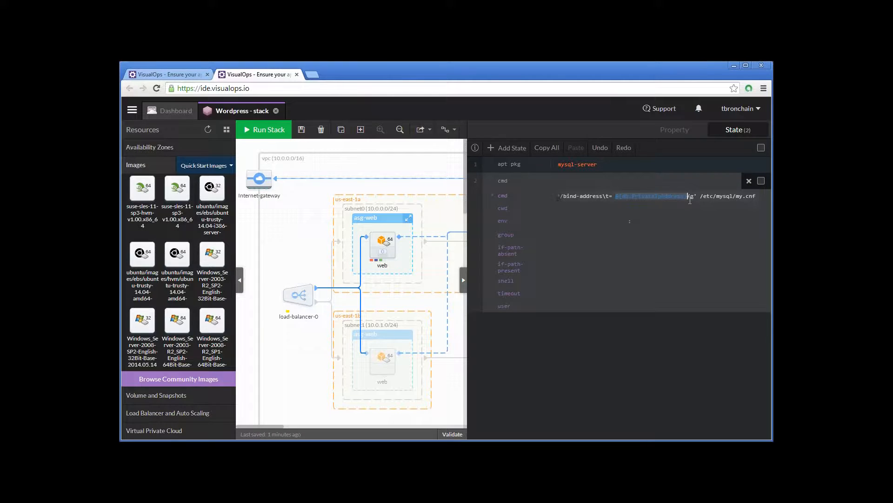
{"action": "left_click_drag", "start_coordinate": [688, 197], "coordinate": [619, 196]}
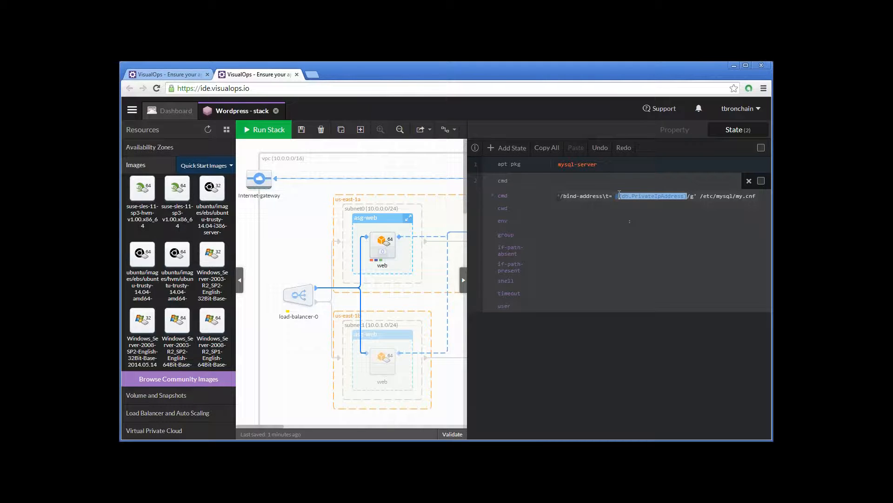
{"action": "key", "text": "BackSpace"}
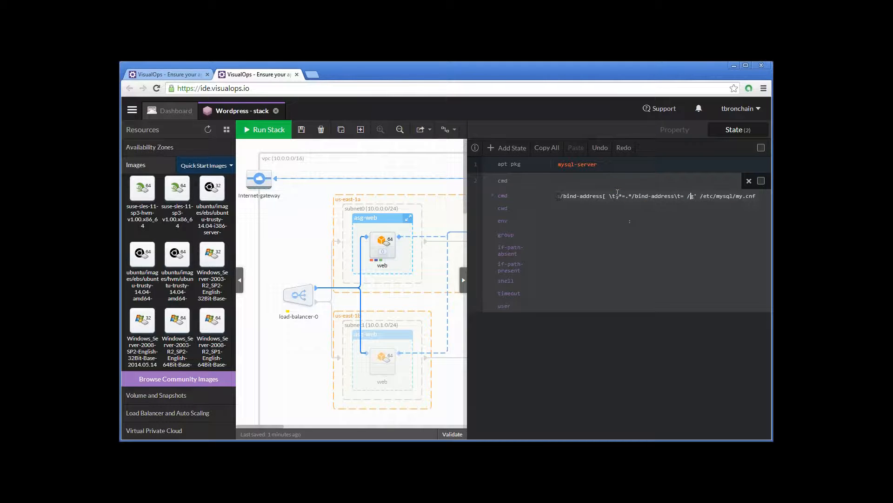
{"action": "type", "text": "@{"}
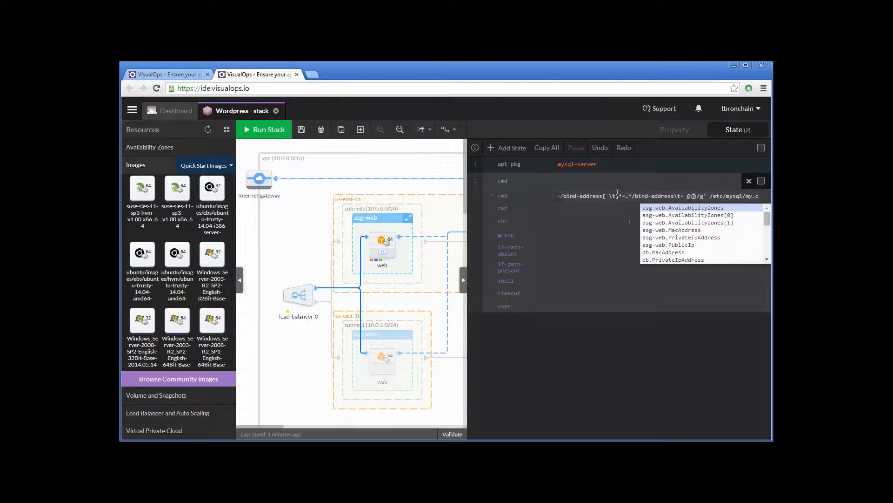
{"action": "key", "text": "Down"}
{"action": "key", "text": "Down"}
{"action": "key", "text": "Down"}
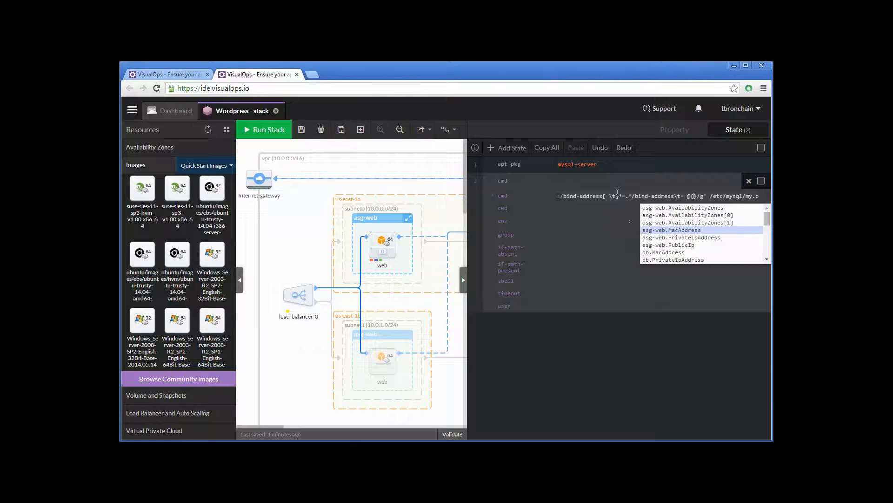
{"action": "key", "text": "Down"}
{"action": "key", "text": "Down"}
{"action": "key", "text": "Down"}
{"action": "key", "text": "Down"}
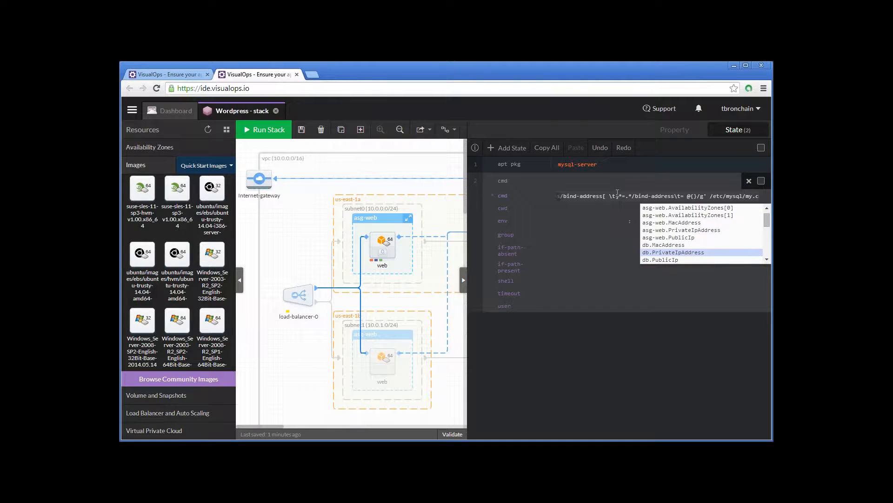
{"action": "key", "text": "Return"}
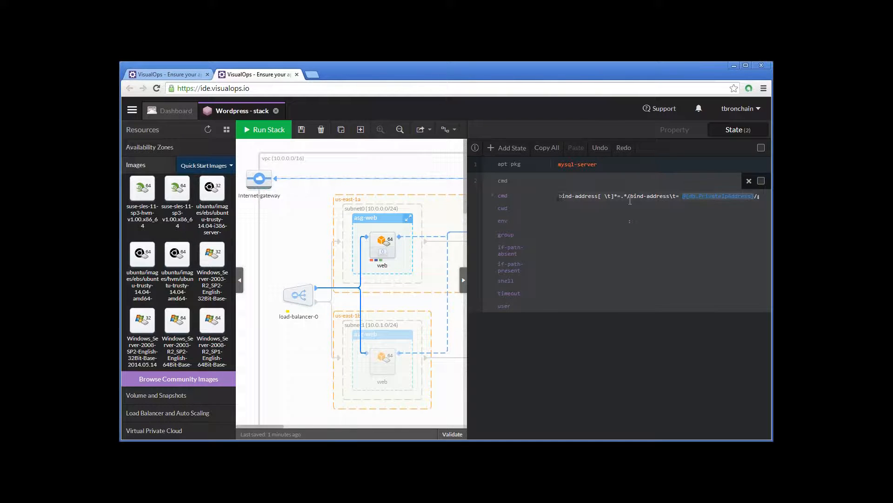
{"action": "left_click", "coordinate": [566, 208]}
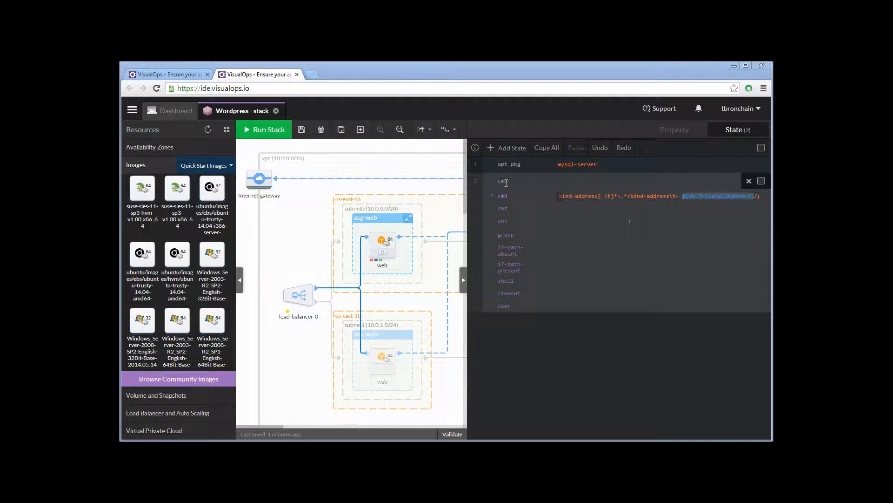
{"action": "left_click", "coordinate": [475, 180]}
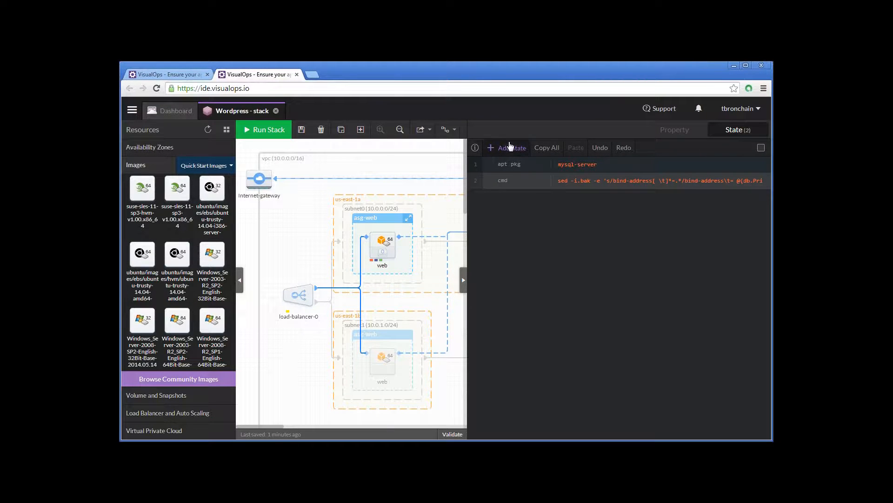
- Add a service state named mysql that watches /etc/mysql/my.cnf
{"action": "left_click", "coordinate": [511, 147]}
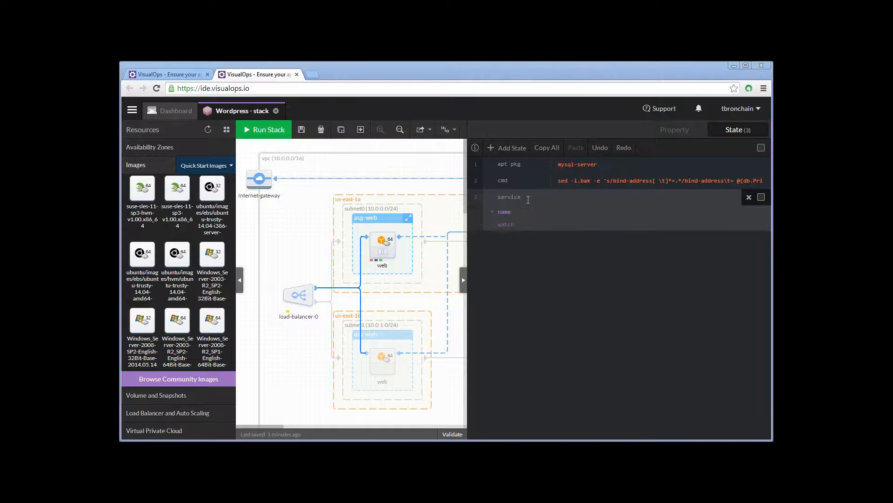
{"action": "left_click", "coordinate": [573, 212]}
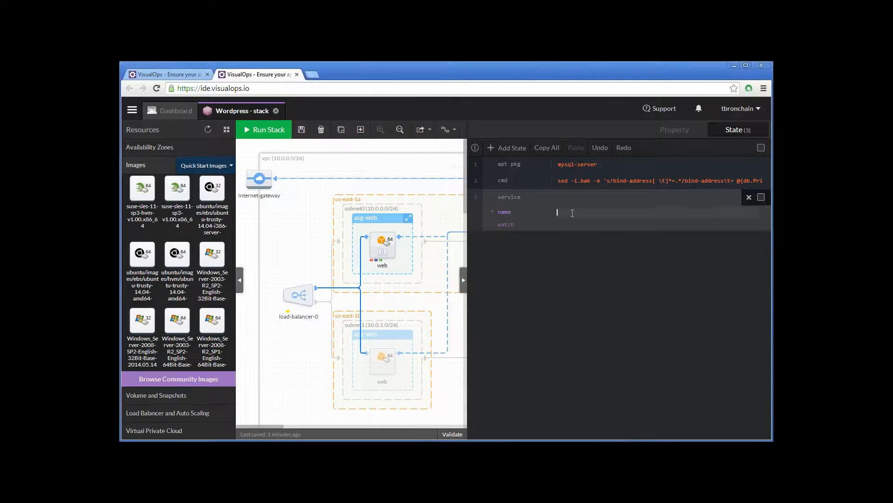
{"action": "type", "text": "mysql"}
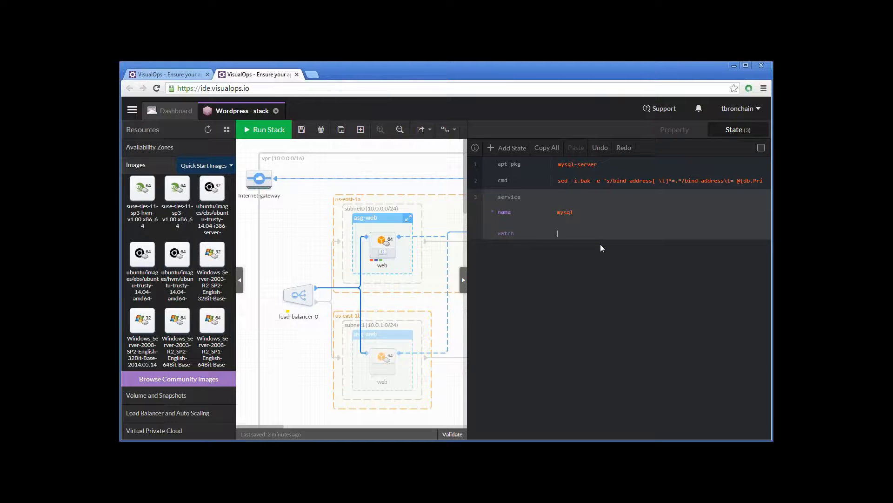
{"action": "type", "text": "/etc/mysql/my.cnf"}
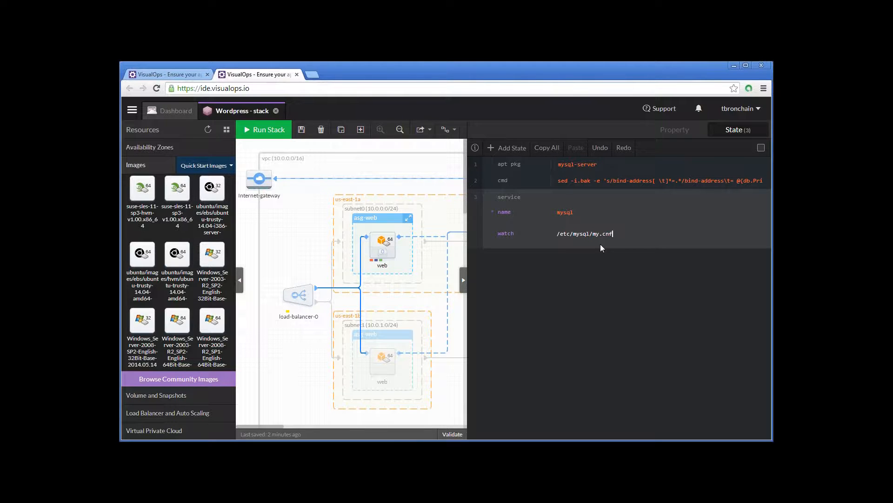
{"action": "left_click", "coordinate": [562, 225]}
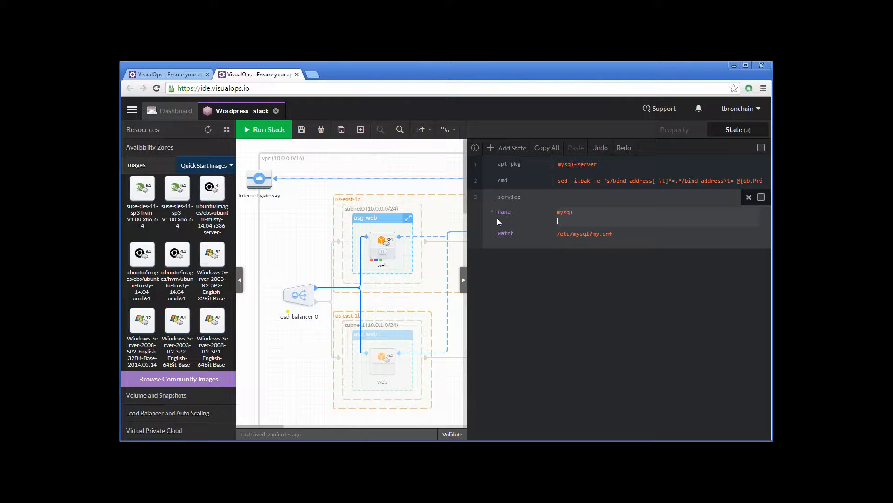
{"action": "left_click", "coordinate": [474, 196]}
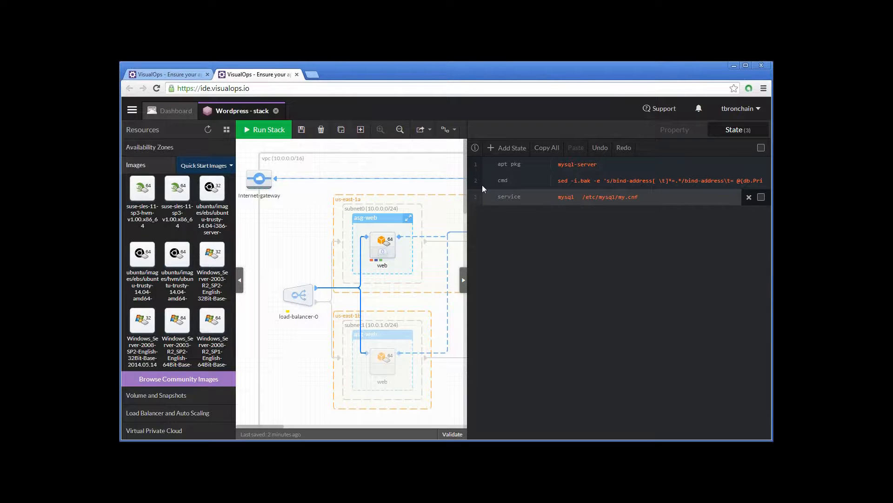
- Add a file state with the path /tmp/mysql-bootstrap.sh
{"action": "left_click", "coordinate": [507, 147]}
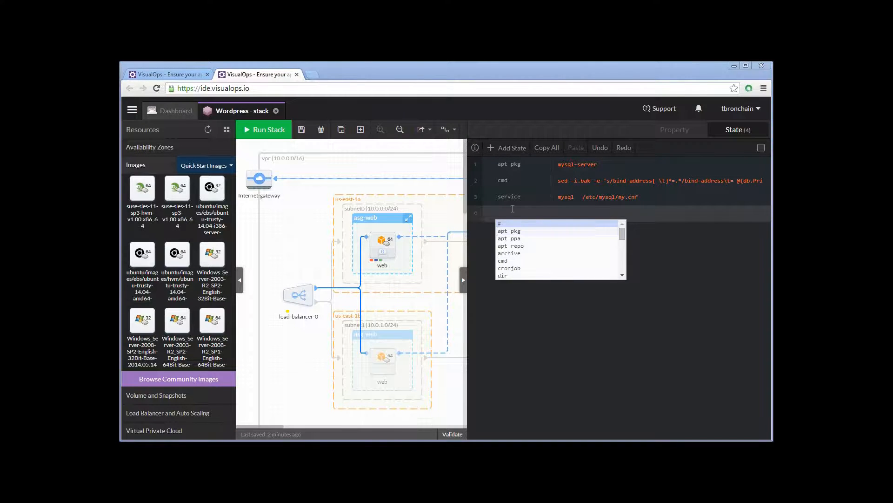
{"action": "type", "text": "file"}
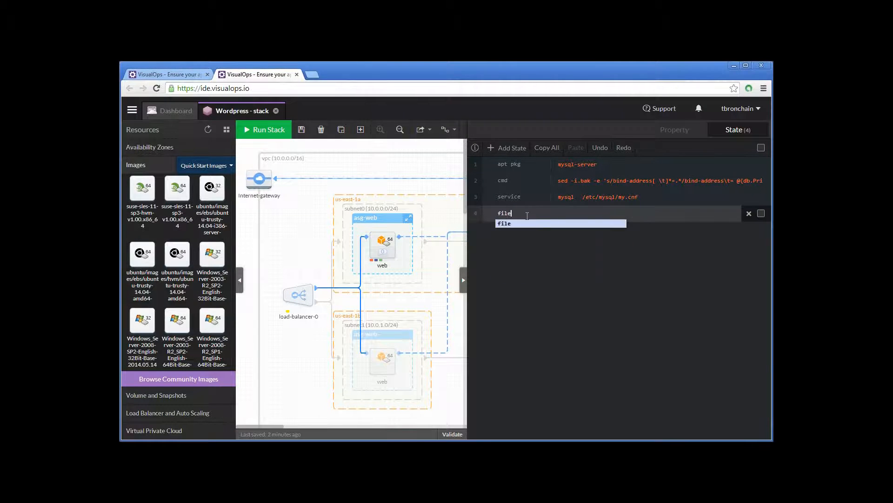
{"action": "key", "text": "Return"}
{"action": "left_click", "coordinate": [575, 229]}
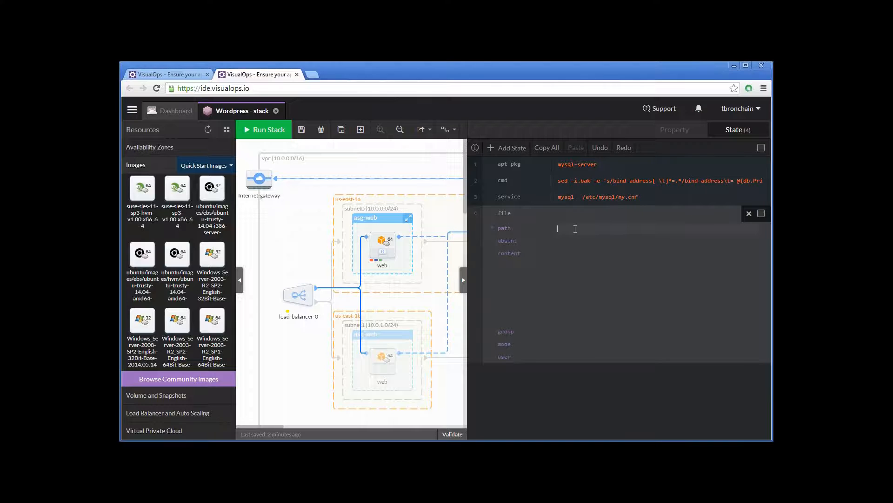
{"action": "type", "text": "/tmp/mysql-bootstrap.sh"}
{"action": "left_click", "coordinate": [597, 241]}
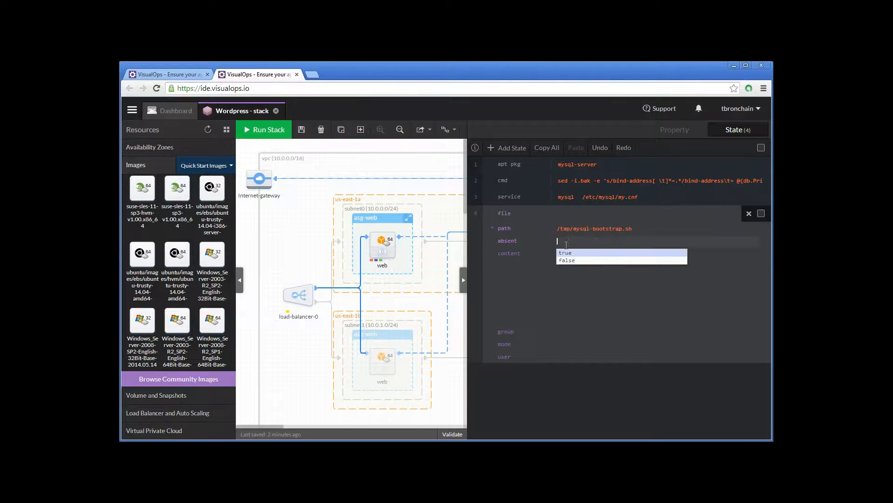
- Fill the file state's content with the SQL that creates wp-user and the wp-db database, including the database user's password, and save it
{"action": "left_click", "coordinate": [570, 320]}
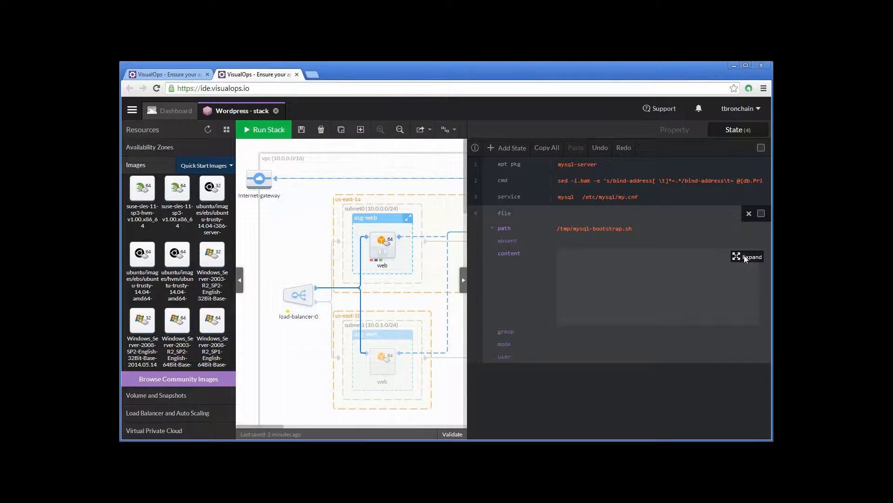
{"action": "left_click", "coordinate": [744, 257]}
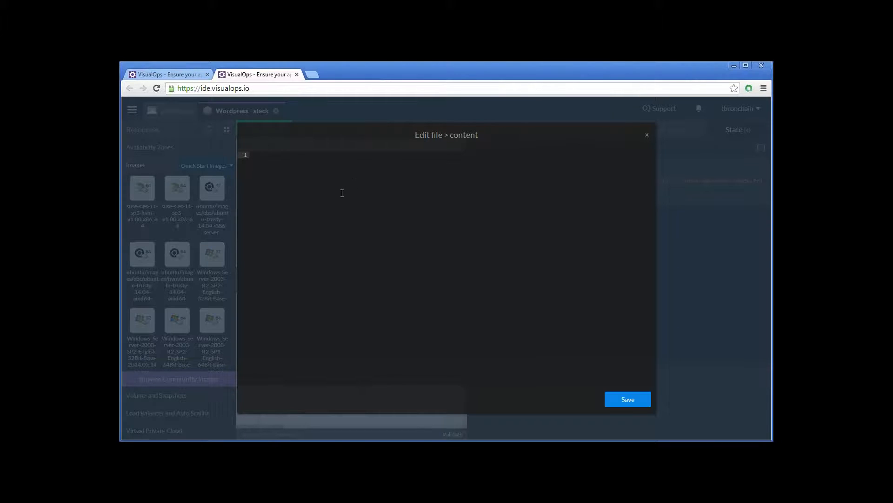
{"action": "key", "text": "ctrl+v"}
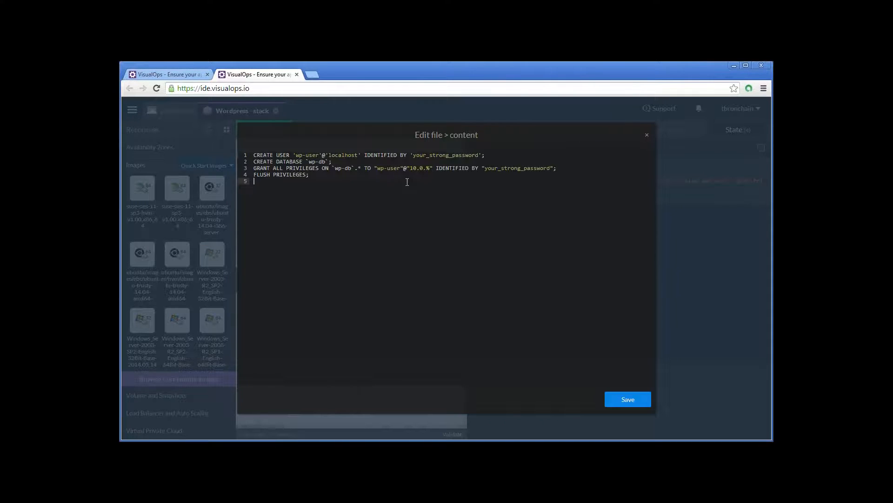
{"action": "key", "text": "Up"}
{"action": "key", "text": "shift+Up"}
{"action": "key", "text": "shift+Up"}
{"action": "key", "text": "shift+Up"}
{"action": "key", "text": "shift+Up"}
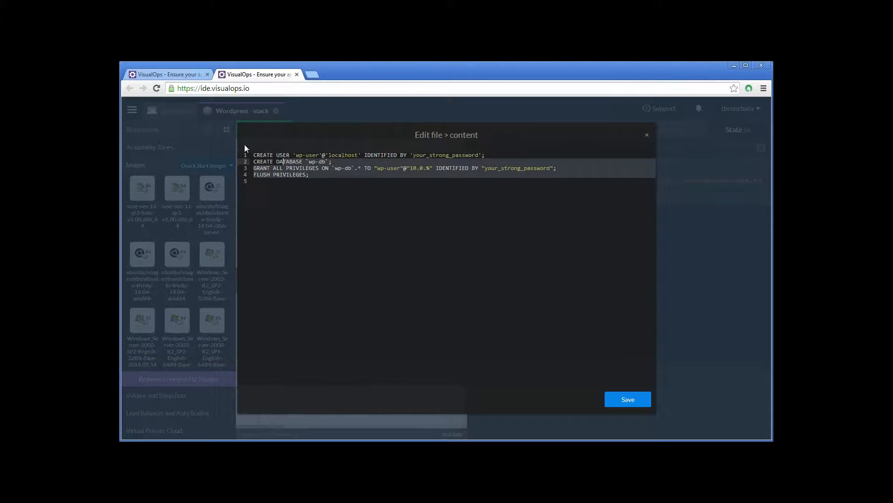
{"action": "left_click", "coordinate": [363, 233]}
{"action": "left_click", "coordinate": [638, 401]}
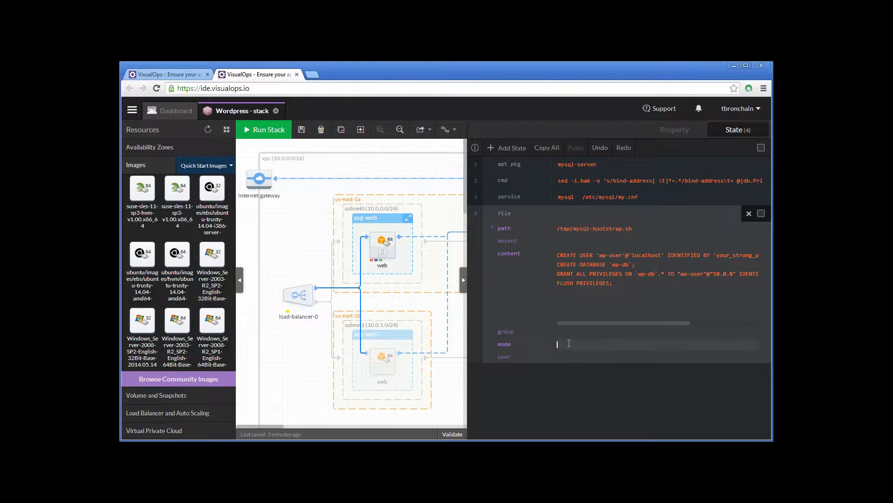
- Set the mode of the /tmp/mysql-bootstrap.sh file state to 644 and collapse the state
{"action": "left_click", "coordinate": [569, 343]}
{"action": "type", "text": "644"}
{"action": "left_click", "coordinate": [474, 213]}
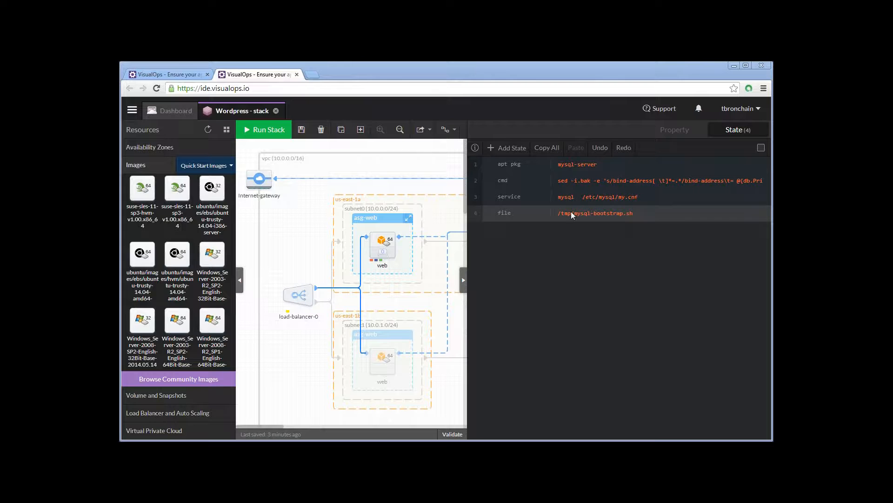
- Add a cmd state running mysql -uroot < /tmp/mysql-bootstrap.sh && touch /tmp/mysql.done
{"action": "left_click", "coordinate": [512, 149]}
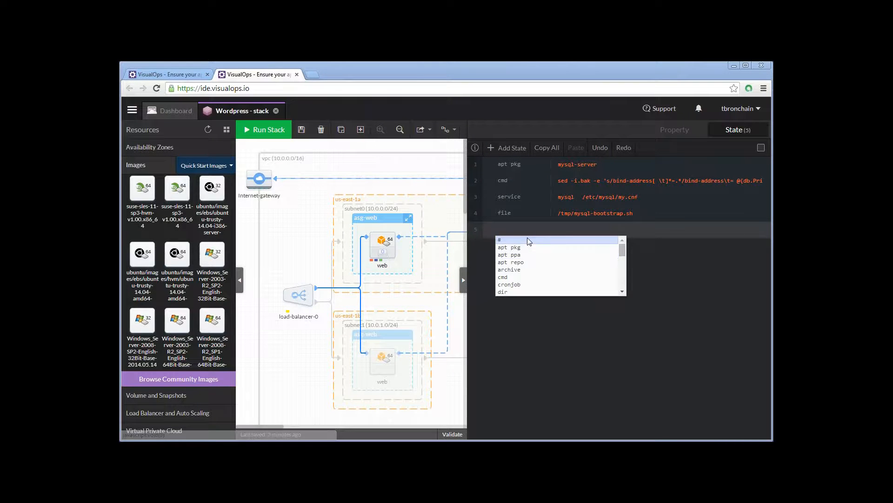
{"action": "type", "text": "cm"}
{"action": "key", "text": "BackSpace"}
{"action": "type", "text": "md"}
{"action": "left_click_drag", "start_coordinate": [715, 244], "coordinate": [548, 242]}
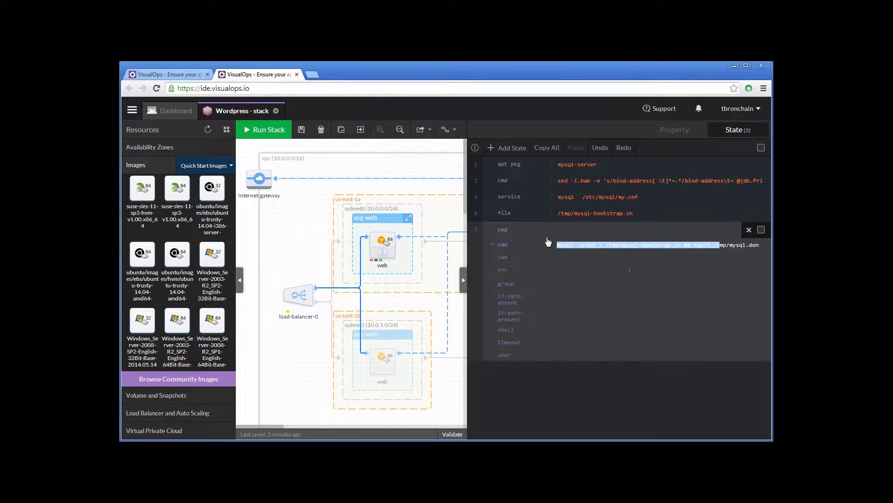
{"action": "left_click", "coordinate": [642, 245]}
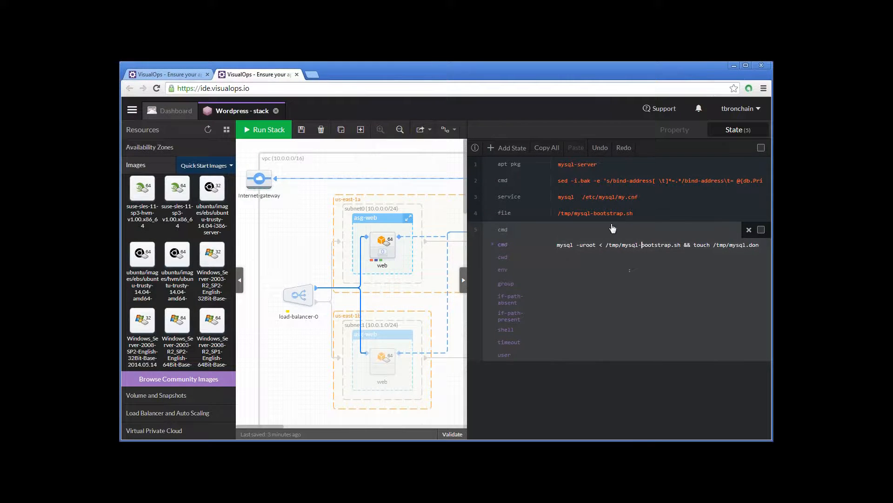
{"action": "left_click", "coordinate": [620, 244]}
{"action": "key", "text": "shift+End"}
{"action": "left_click_drag", "start_coordinate": [677, 245], "coordinate": [763, 246]}
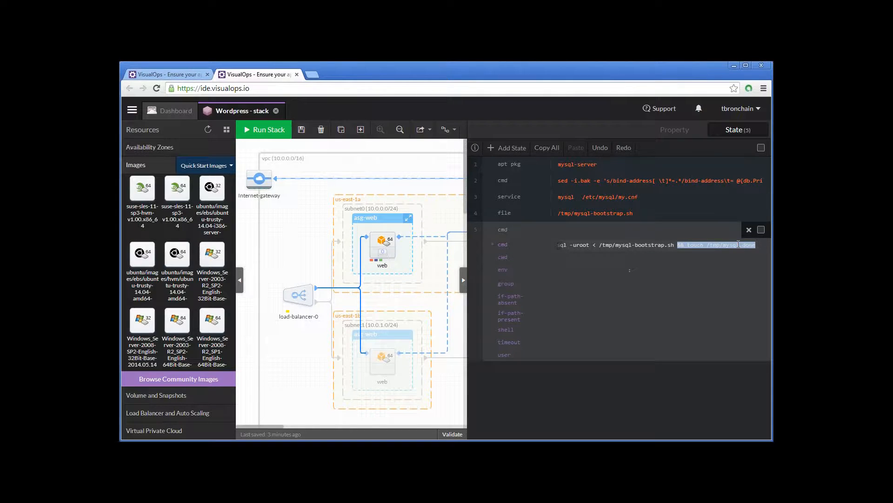
- Set the new cmd state's if-path-absent condition to /tmp/mysql.done and collapse the state
{"action": "left_click", "coordinate": [736, 245]}
{"action": "left_click_drag", "start_coordinate": [707, 245], "coordinate": [757, 246]}
{"action": "key", "text": "ctrl+c"}
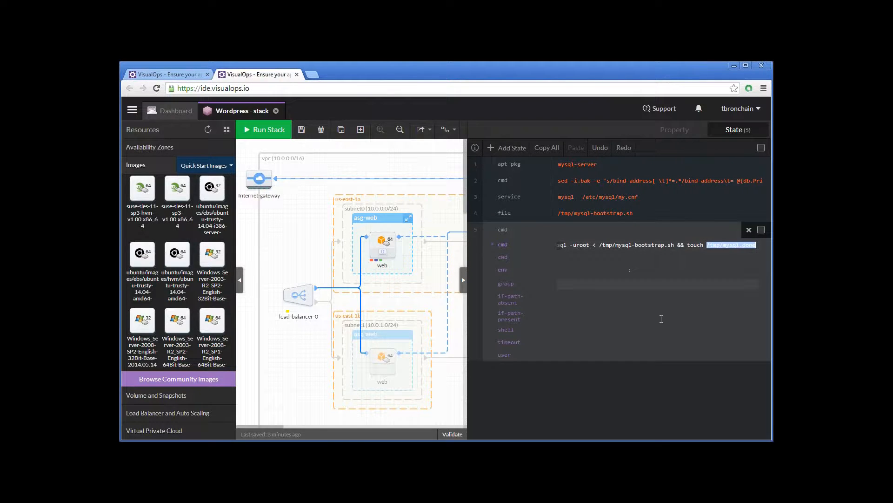
{"action": "left_click", "coordinate": [563, 300]}
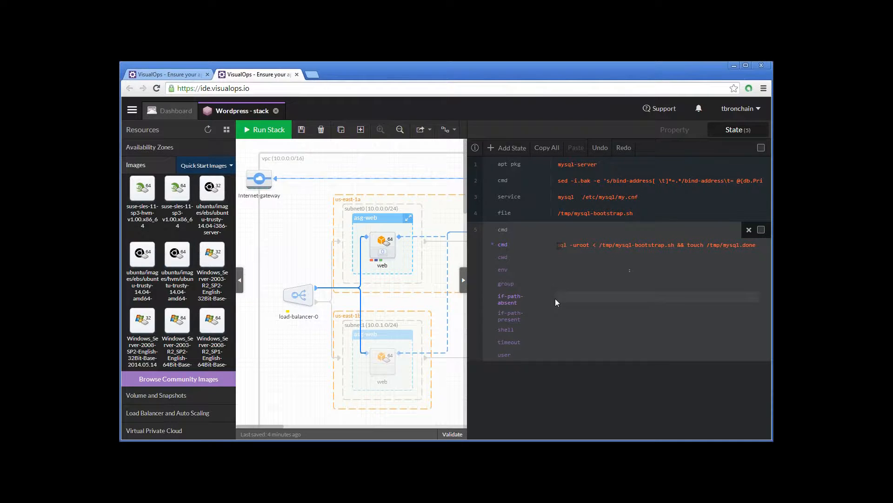
{"action": "left_click", "coordinate": [563, 297]}
{"action": "key", "text": "ctrl+v"}
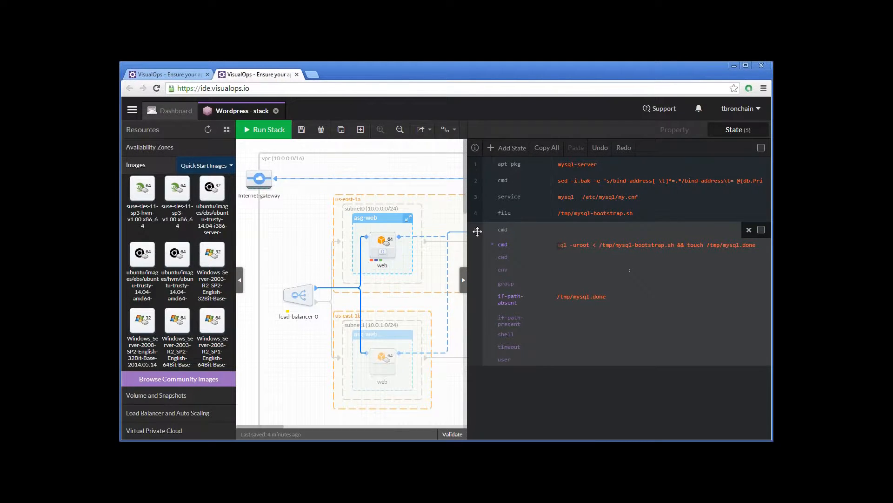
{"action": "left_click", "coordinate": [514, 231]}
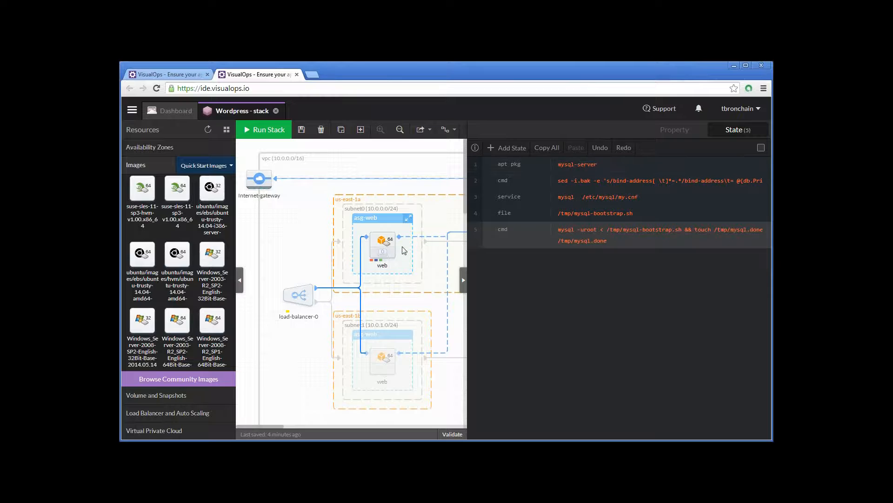
- Open the states of the web launch configuration in asg-web and add a yum pkg state
{"action": "left_click", "coordinate": [377, 237]}
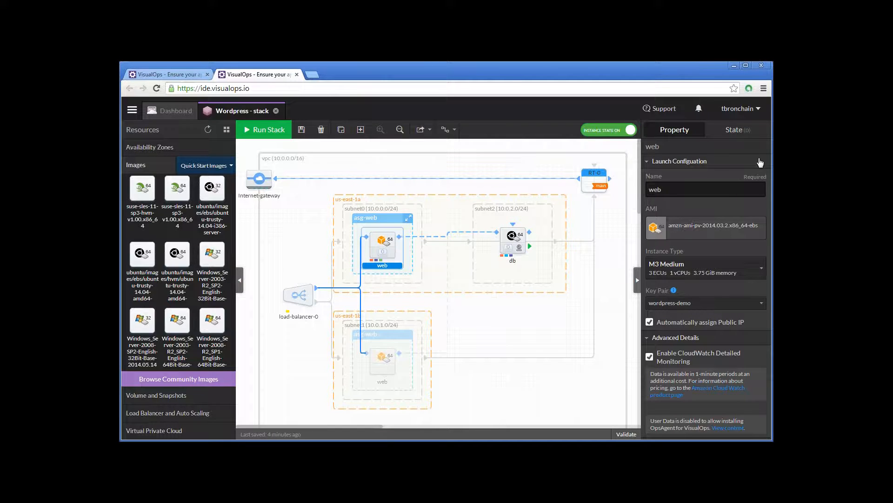
{"action": "left_click", "coordinate": [743, 130]}
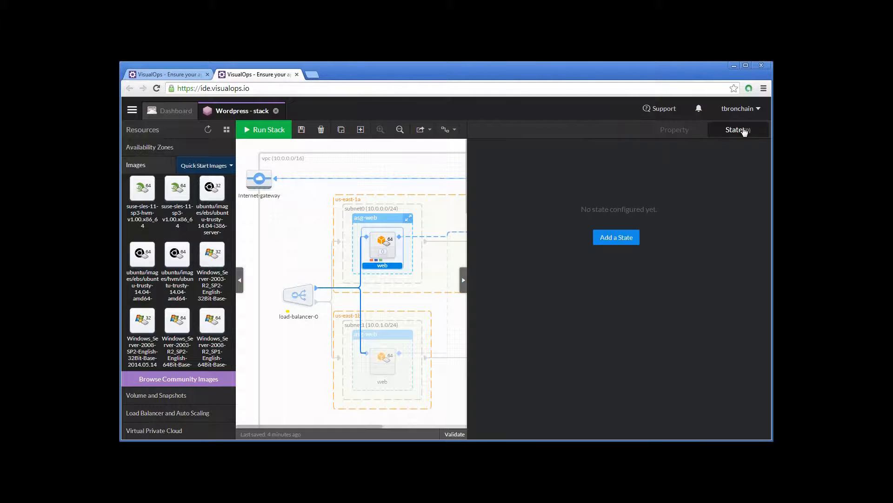
{"action": "left_click", "coordinate": [608, 240]}
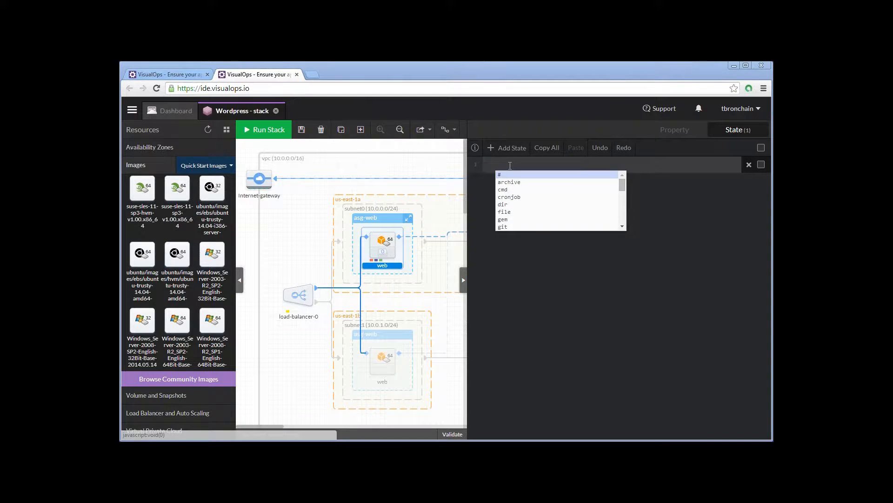
{"action": "type", "text": "yum"}
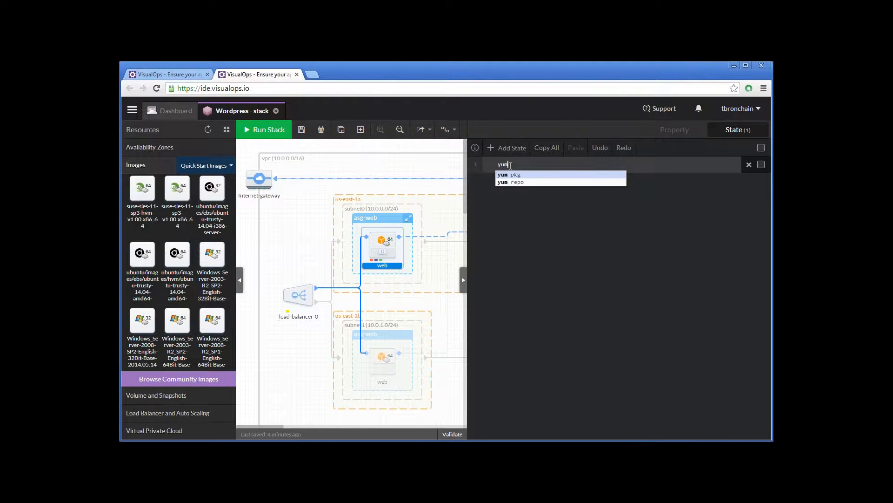
{"action": "key", "text": "Down"}
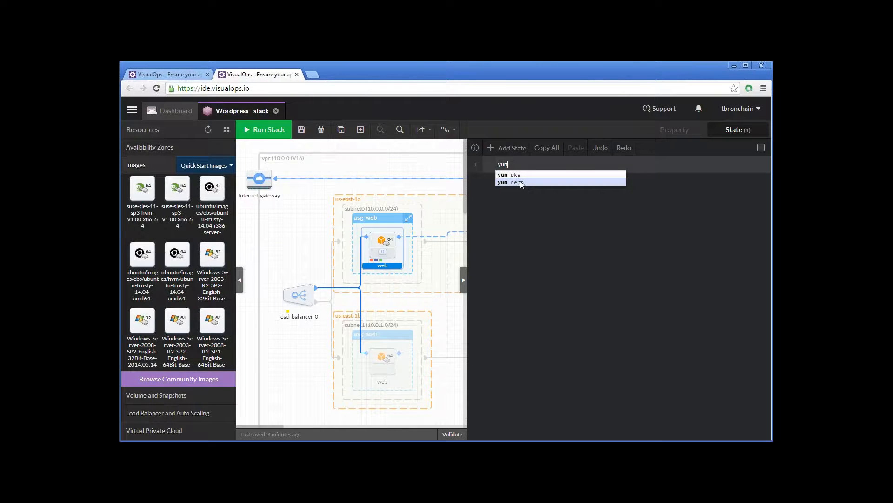
{"action": "key", "text": "Up"}
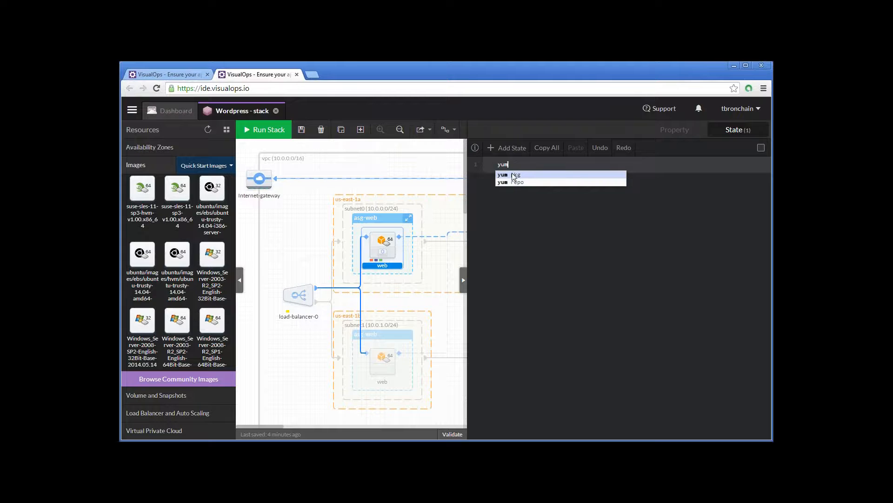
{"action": "left_click", "coordinate": [514, 175]}
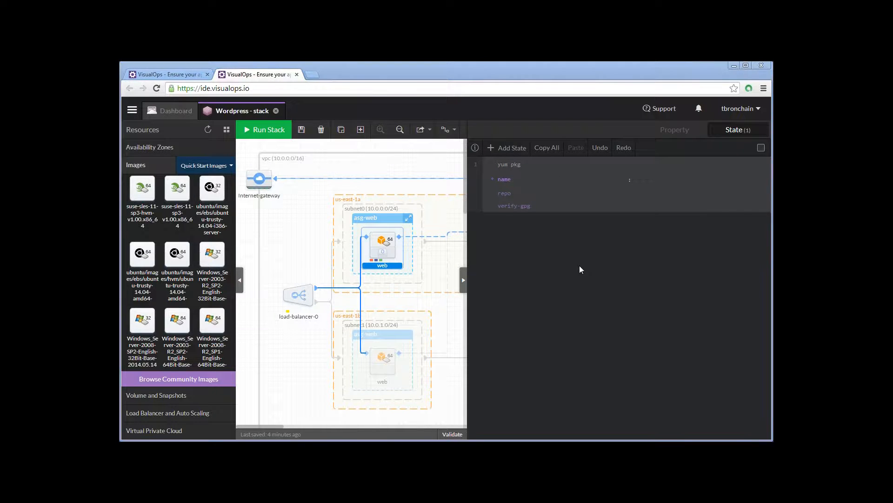
- List httpd, php, php-fpm and php-mysql as the packages of the yum pkg state
{"action": "left_click", "coordinate": [554, 182]}
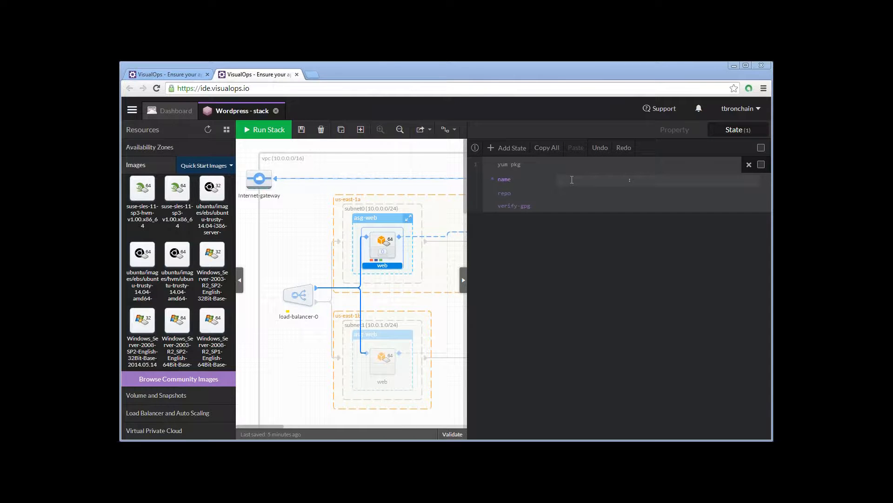
{"action": "type", "text": "httpd"}
{"action": "key", "text": "Tab"}
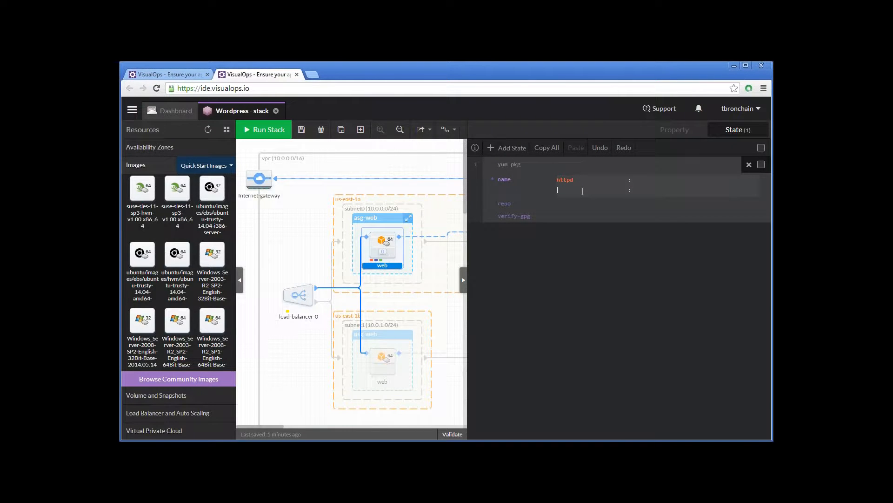
{"action": "type", "text": "php"}
{"action": "key", "text": "Tab"}
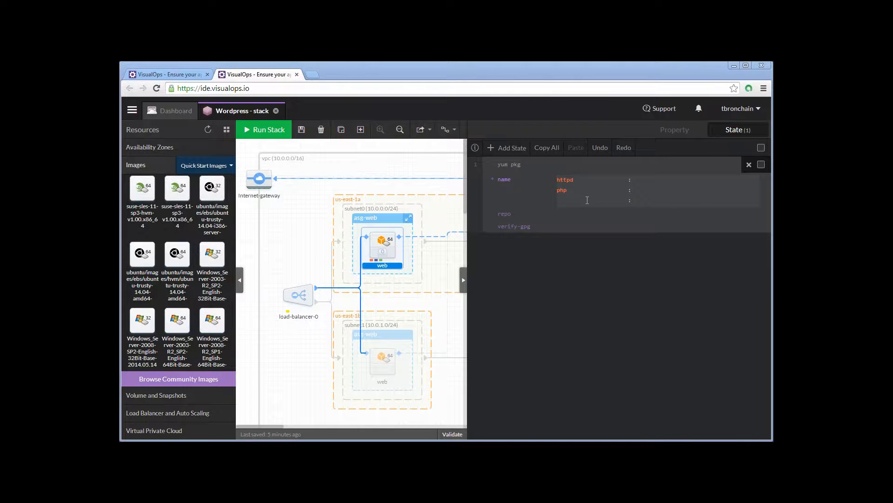
{"action": "type", "text": "php-fpm"}
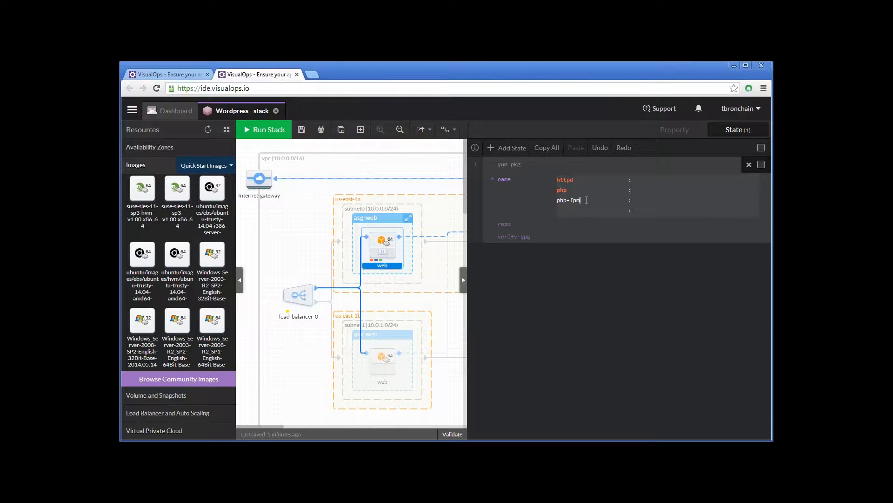
{"action": "key", "text": "Return"}
{"action": "type", "text": "p"}
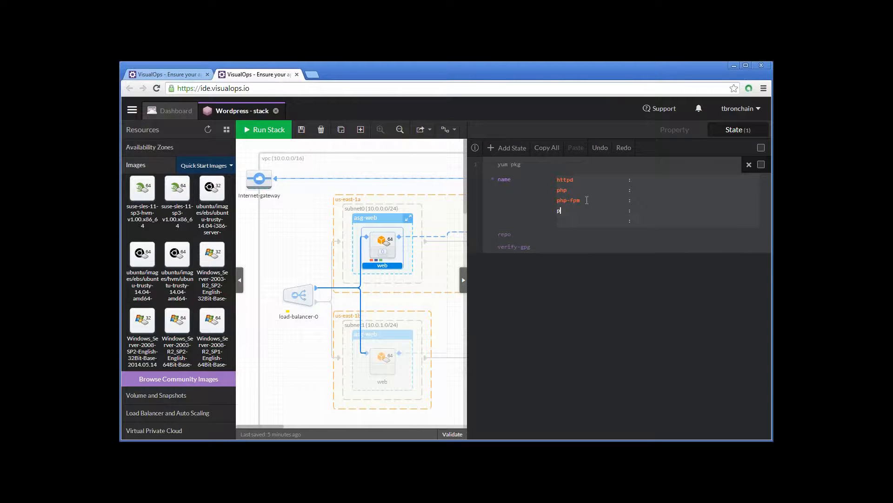
{"action": "type", "text": "hp-mysql"}
{"action": "key", "text": "Return"}
{"action": "left_click", "coordinate": [571, 234]}
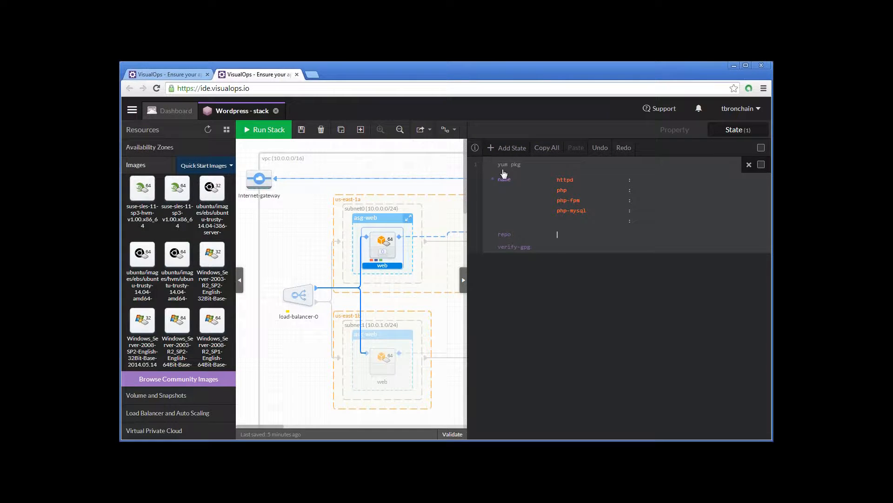
{"action": "left_click", "coordinate": [512, 148]}
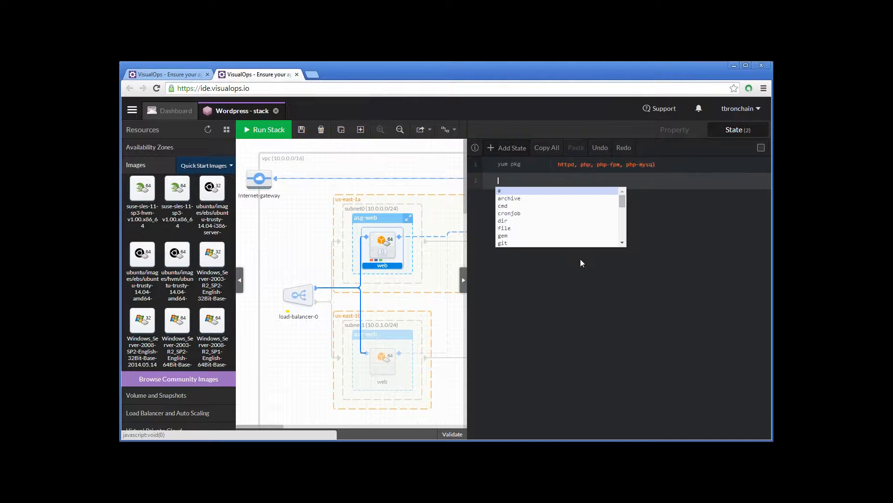
{"action": "left_click", "coordinate": [521, 201]}
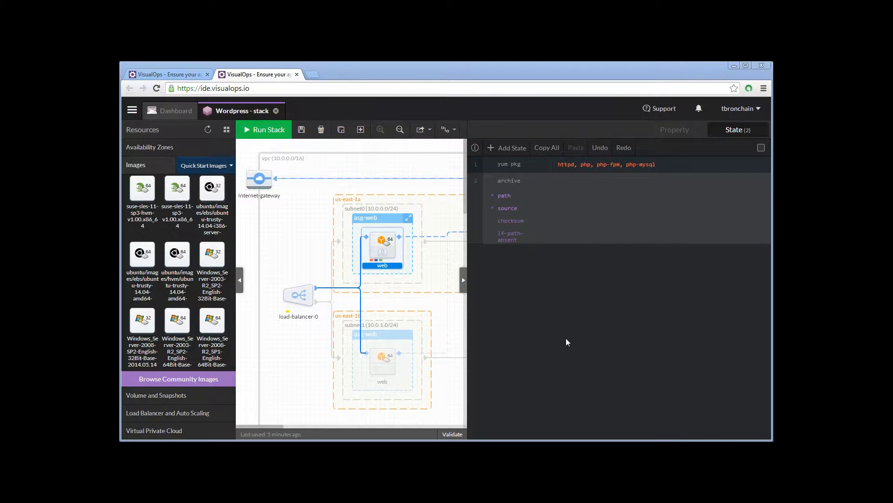
{"action": "left_click", "coordinate": [561, 209]}
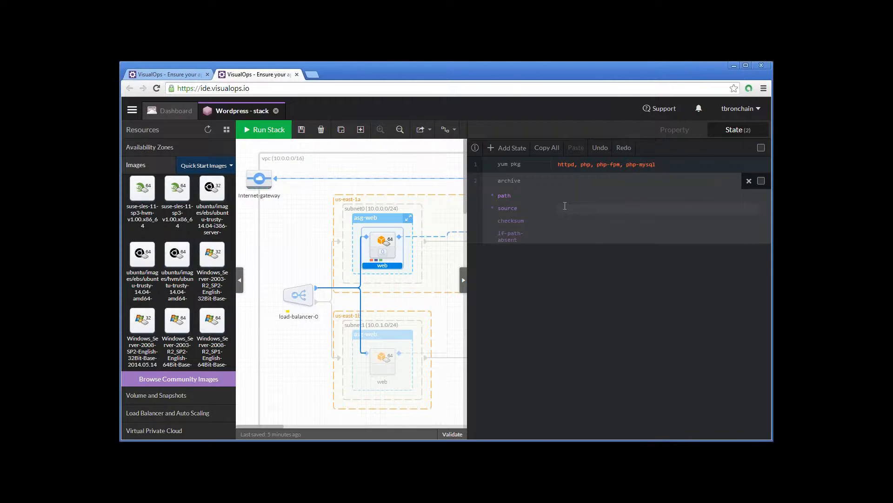
{"action": "type", "text": "http://wordpress.org/latest.zip"}
{"action": "left_click", "coordinate": [566, 195]}
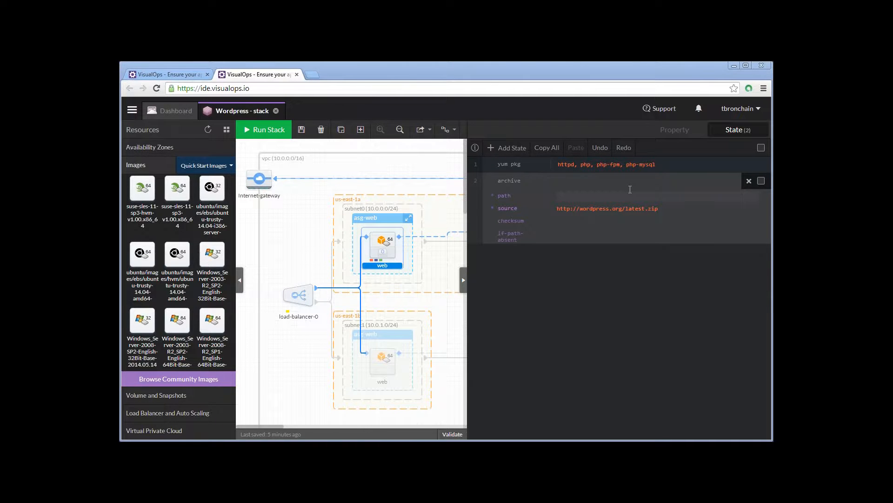
{"action": "type", "text": "/var/www/html/"}
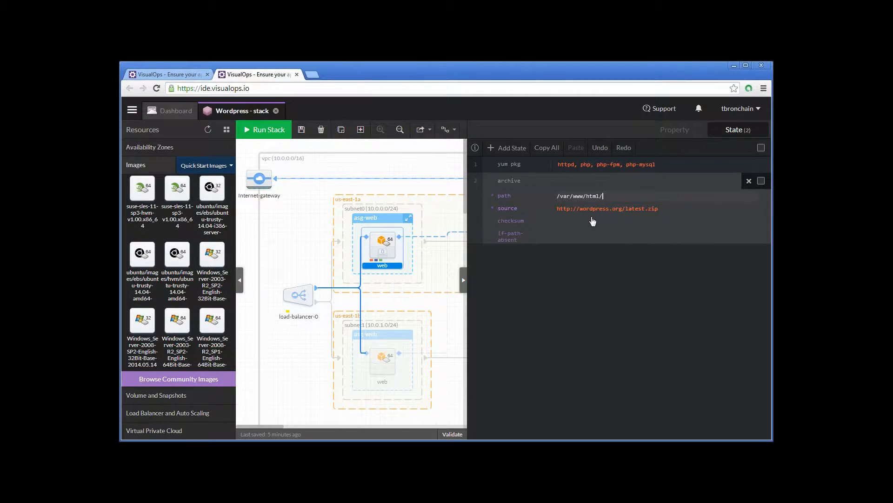
- Set the archive state's if-path-absent condition to /var/www/html/wordpress/ and collapse the state
{"action": "left_click", "coordinate": [603, 272]}
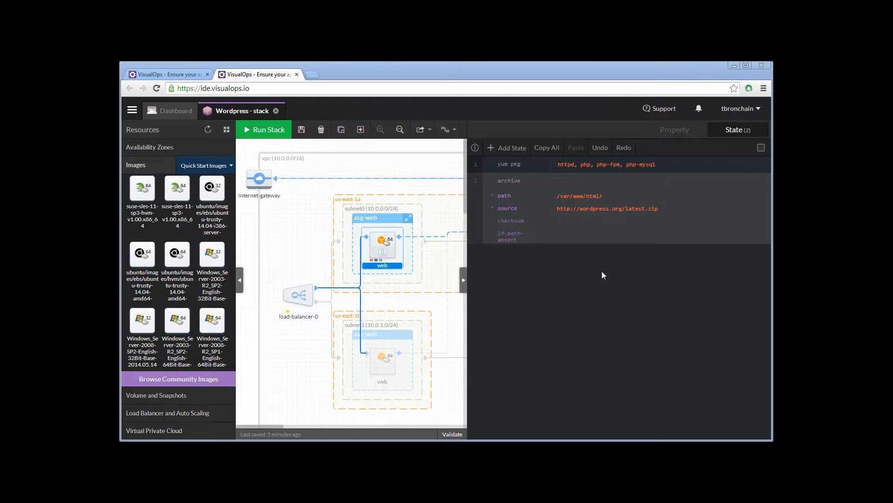
{"action": "left_click", "coordinate": [580, 232]}
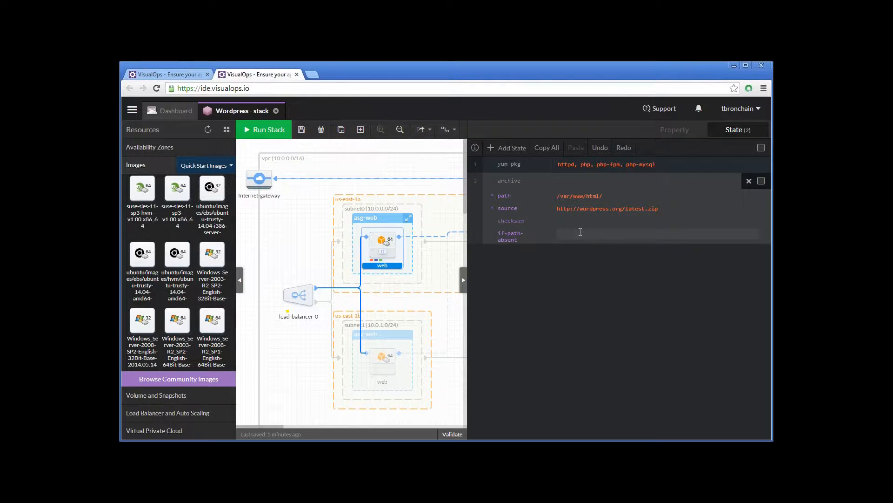
{"action": "type", "text": "/var/www/html/wordpress/"}
{"action": "left_click", "coordinate": [646, 241]}
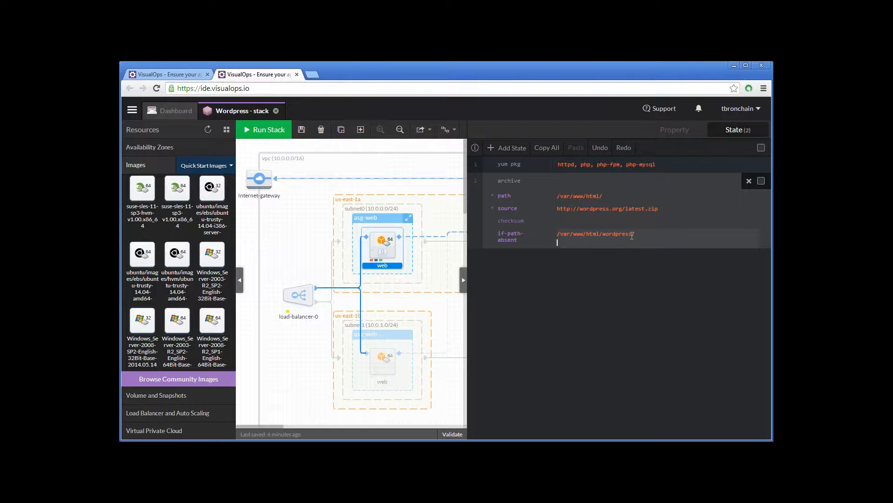
{"action": "left_click", "coordinate": [595, 240]}
{"action": "left_click_drag", "start_coordinate": [645, 239], "coordinate": [554, 236]}
{"action": "left_click", "coordinate": [576, 242]}
{"action": "left_click", "coordinate": [480, 179]}
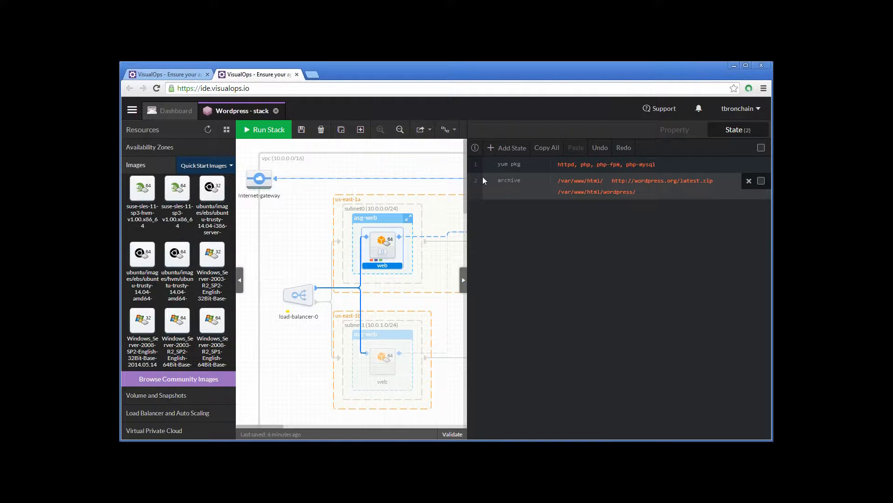
- Add a file state to the web launch configuration with path /var/www/html/wordpress/wp-config.php
{"action": "left_click", "coordinate": [512, 149]}
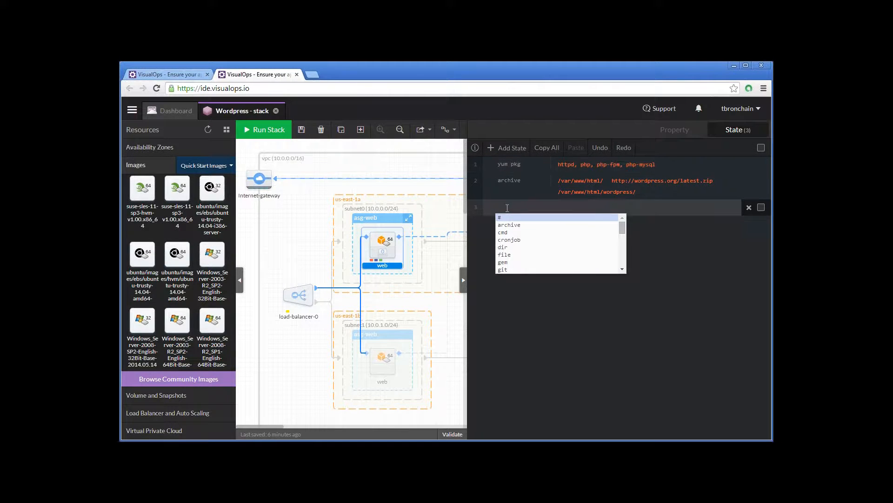
{"action": "type", "text": "file"}
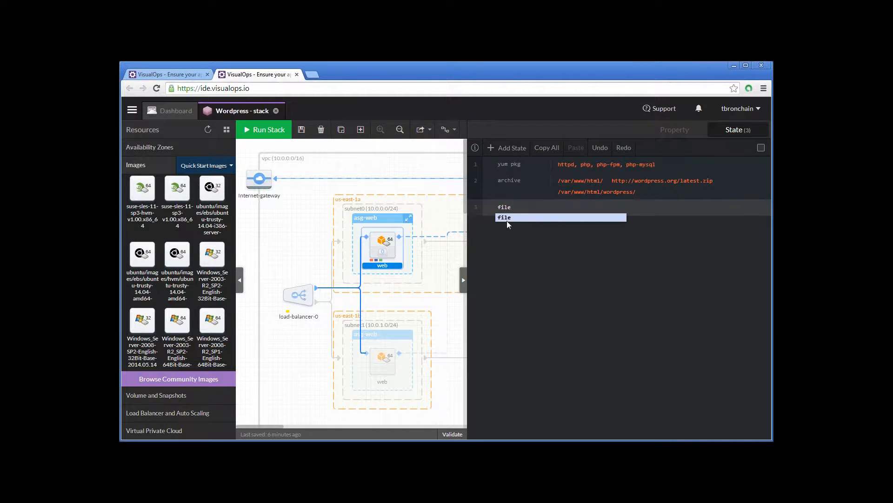
{"action": "left_click", "coordinate": [507, 220]}
{"action": "left_click", "coordinate": [572, 222]}
{"action": "type", "text": "/var/www/html/wordpress/wp-config.php"}
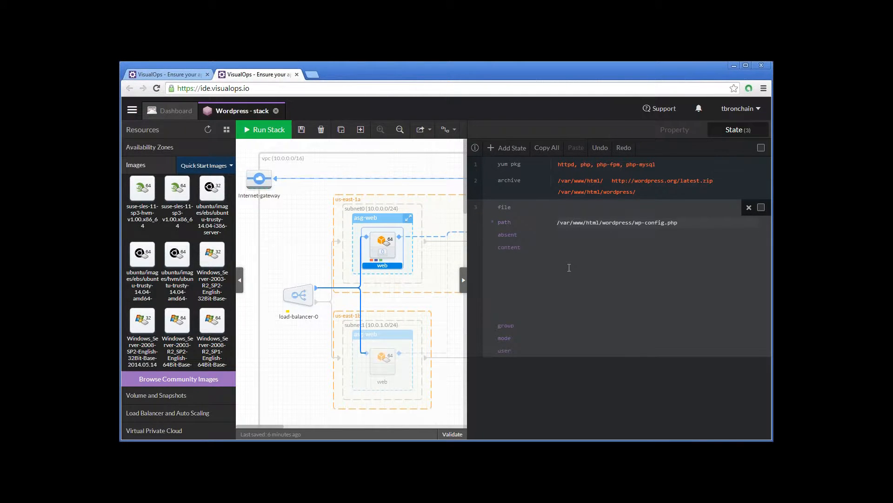
- Fill the file state's content with the wp-config.php code, including the database password and DB_HOST @{db.PrivateIpAddress}, and save it
{"action": "left_click", "coordinate": [551, 281]}
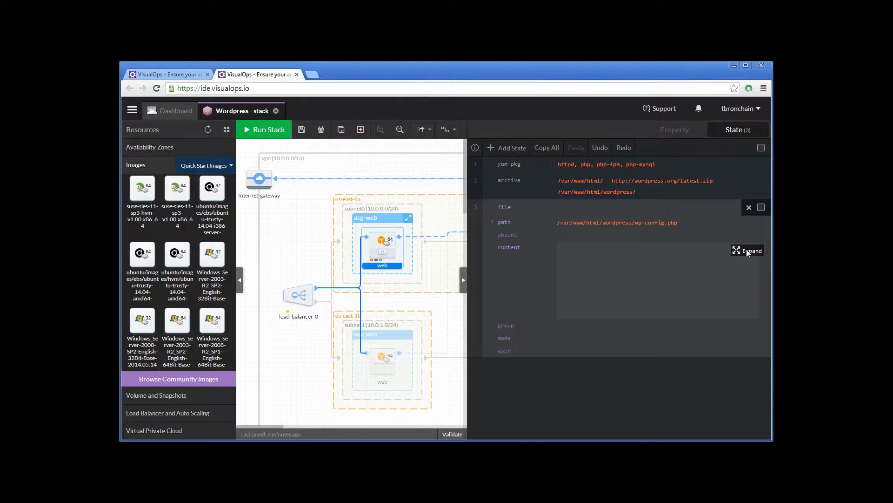
{"action": "left_click", "coordinate": [746, 250]}
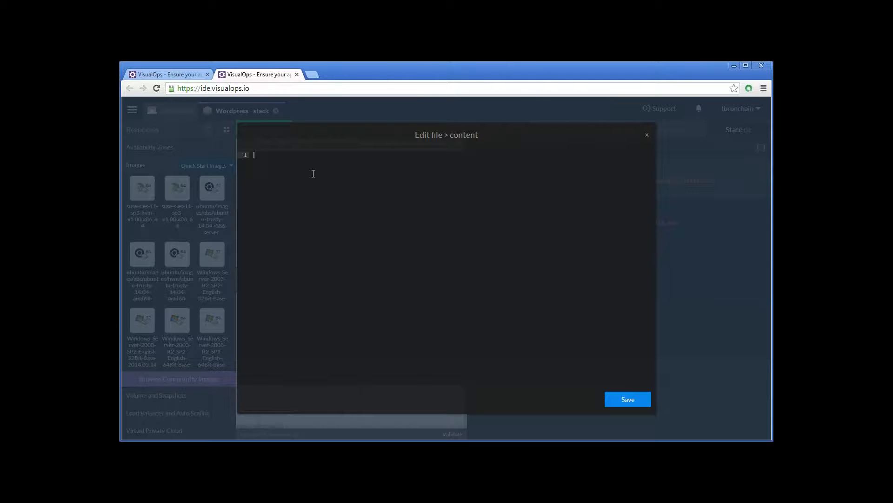
{"action": "key", "text": "ctrl+v"}
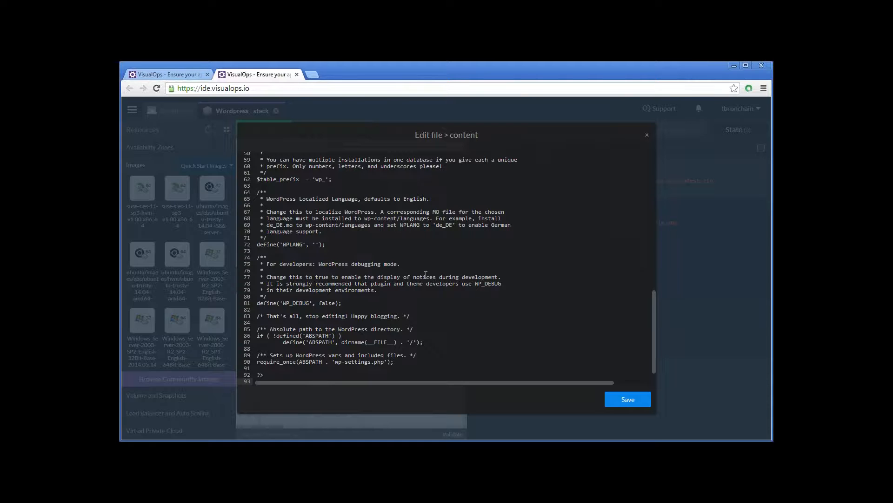
{"action": "scroll", "coordinate": [426, 275], "scroll_direction": "up", "scroll_amount": 1}
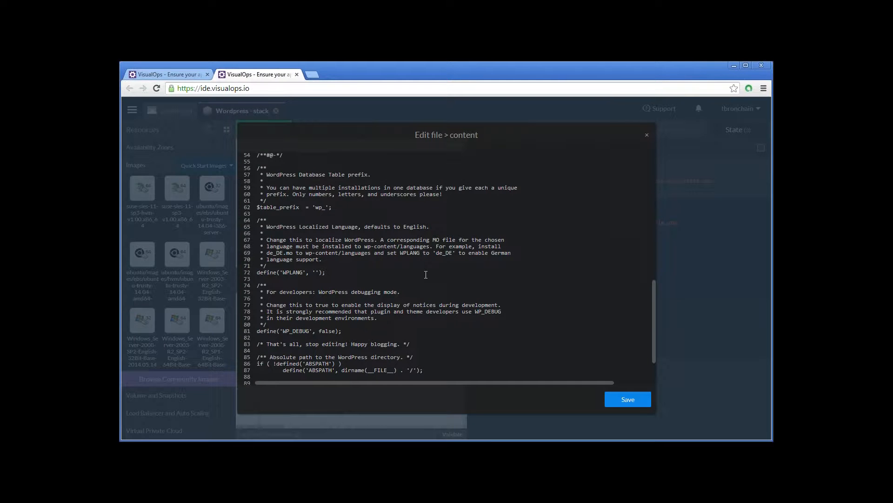
{"action": "scroll", "coordinate": [426, 275], "scroll_direction": "up", "scroll_amount": 1}
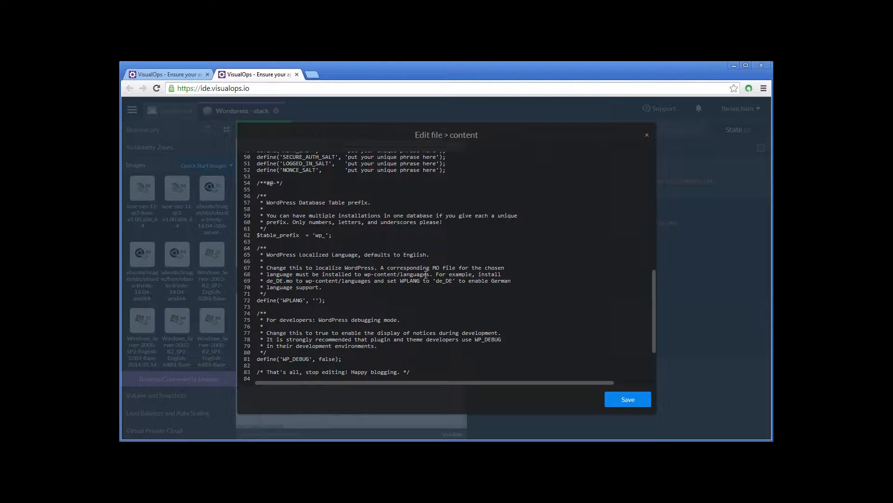
{"action": "scroll", "coordinate": [426, 275], "scroll_direction": "up", "scroll_amount": 12}
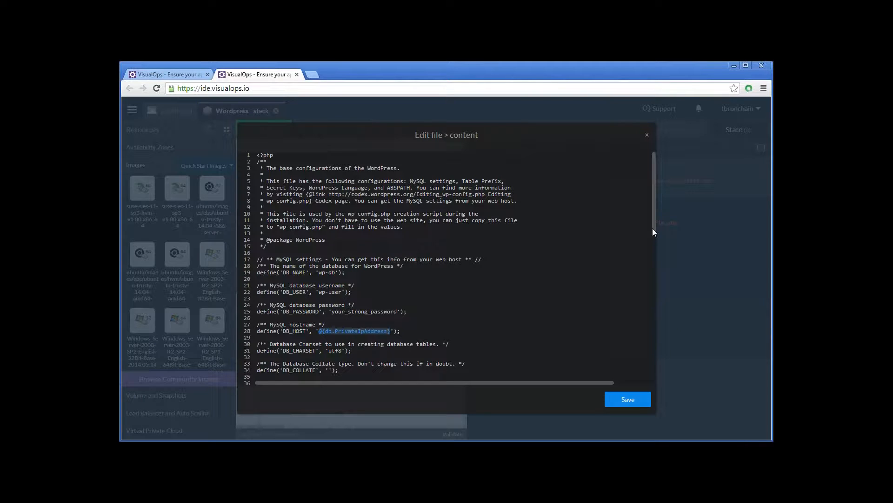
{"action": "scroll", "coordinate": [329, 253], "scroll_direction": "down", "scroll_amount": 2}
{"action": "left_click_drag", "start_coordinate": [319, 280], "coordinate": [391, 281]}
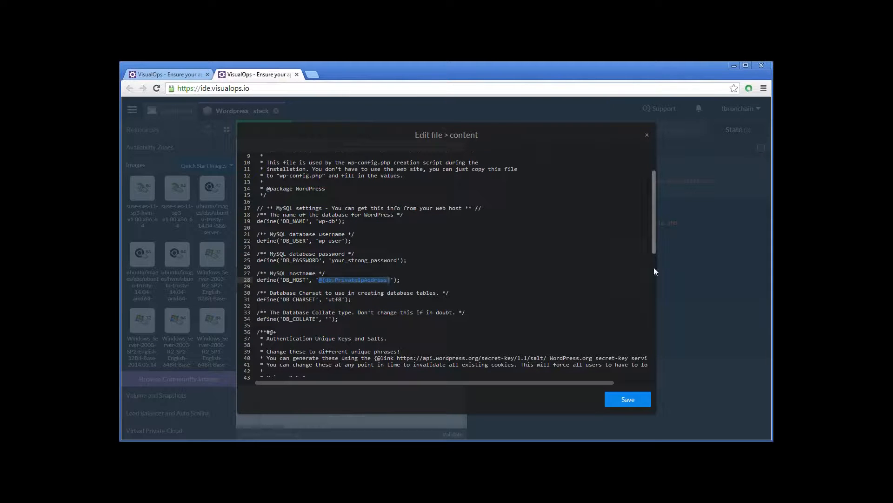
{"action": "left_click_drag", "start_coordinate": [654, 267], "coordinate": [654, 355]}
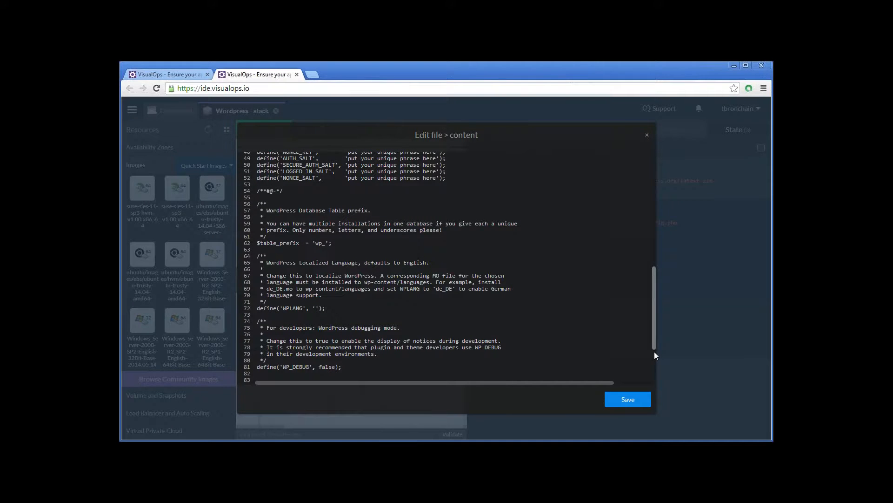
{"action": "left_click_drag", "start_coordinate": [654, 351], "coordinate": [629, 402]}
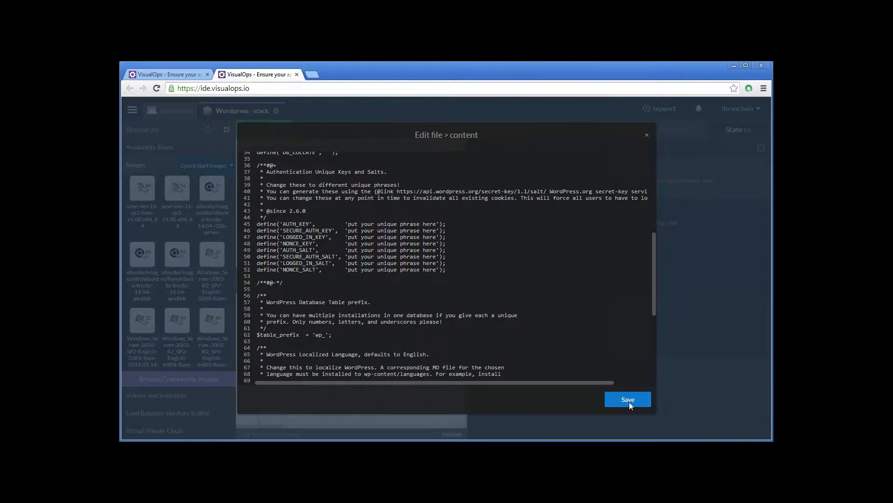
{"action": "left_click", "coordinate": [628, 400]}
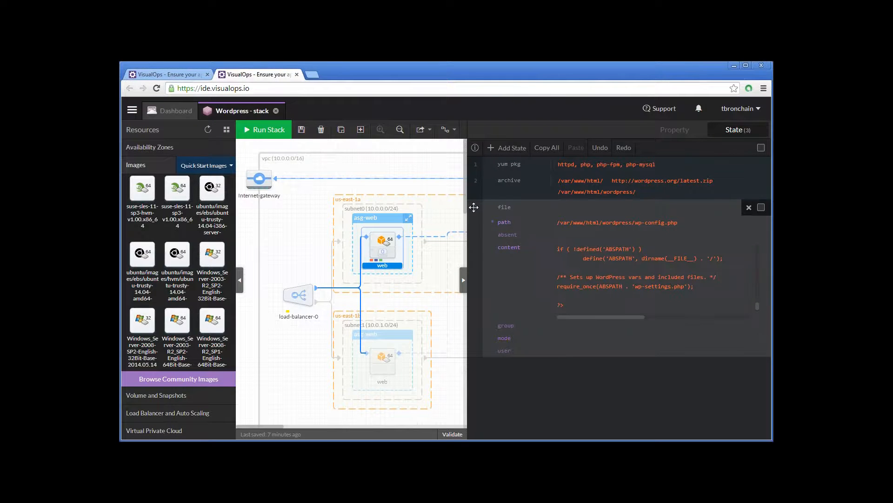
- Add a wait state that waits for @{db.state.5}
{"action": "left_click", "coordinate": [507, 147]}
{"action": "type", "text": "wait"}
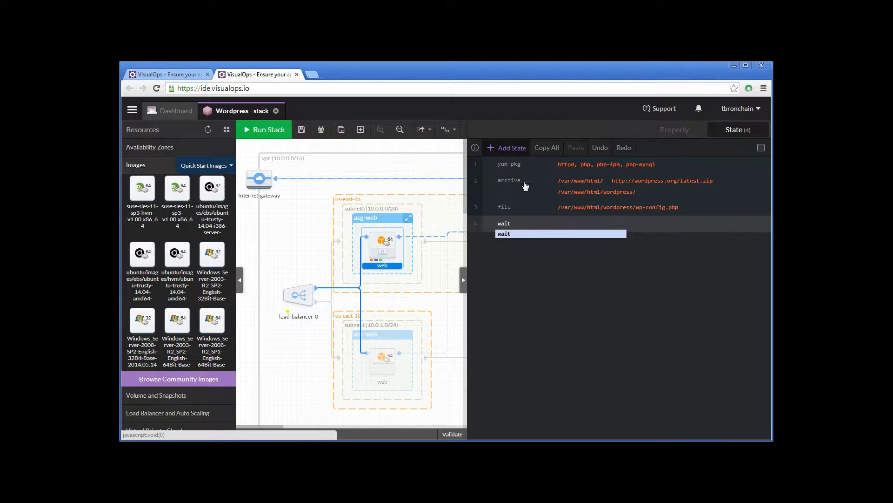
{"action": "left_click", "coordinate": [512, 234]}
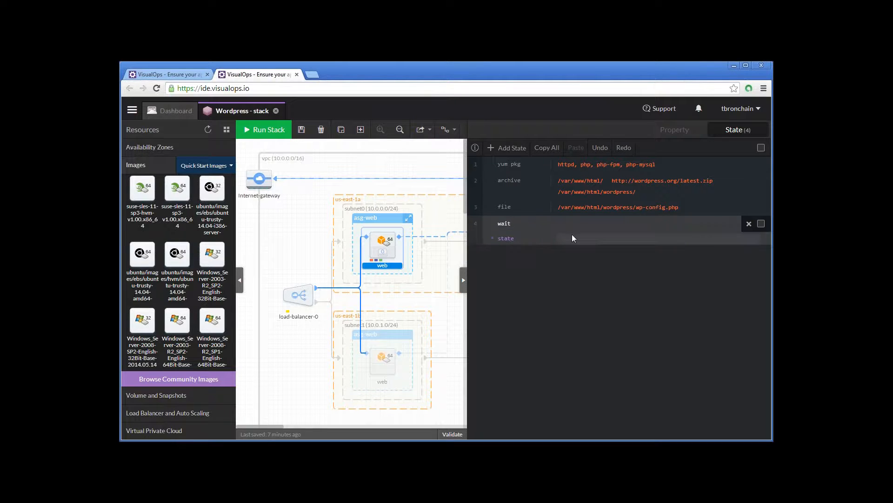
{"action": "left_click", "coordinate": [569, 239]}
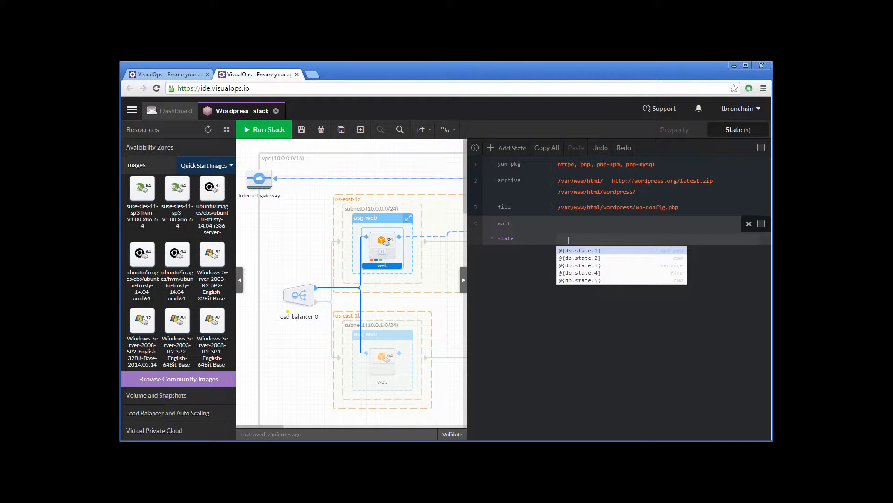
{"action": "key", "text": "Down"}
{"action": "key", "text": "Down"}
{"action": "key", "text": "Down"}
{"action": "key", "text": "Down"}
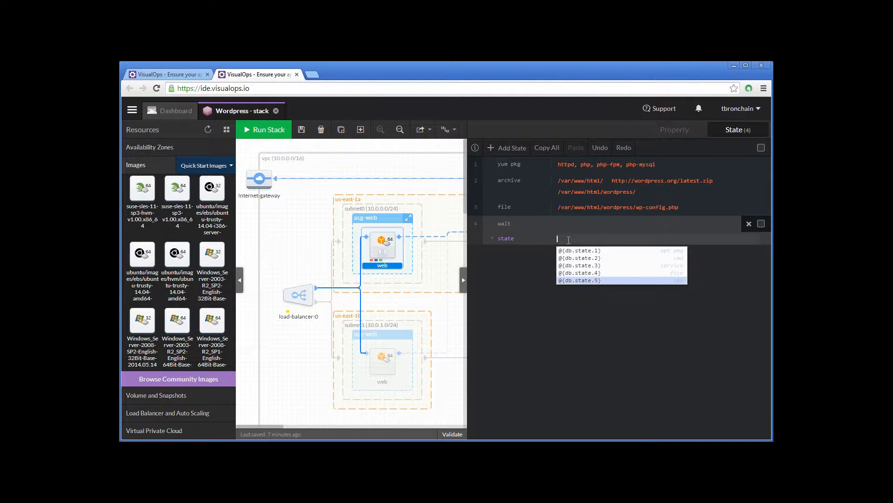
{"action": "key", "text": "Return"}
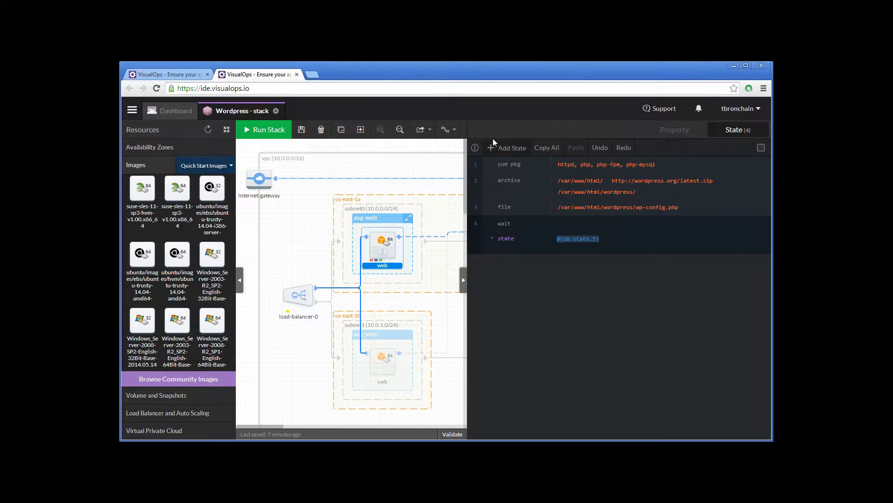
- Add a service state with the name httpd
{"action": "left_click", "coordinate": [509, 148]}
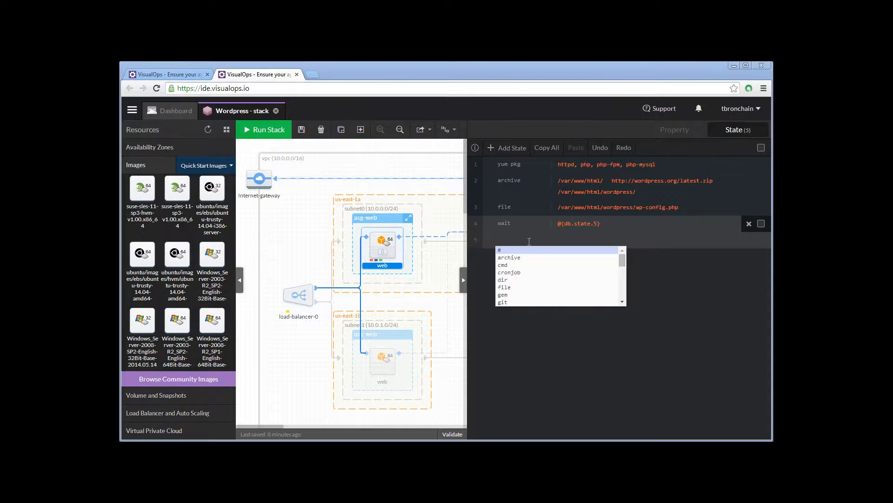
{"action": "type", "text": "service"}
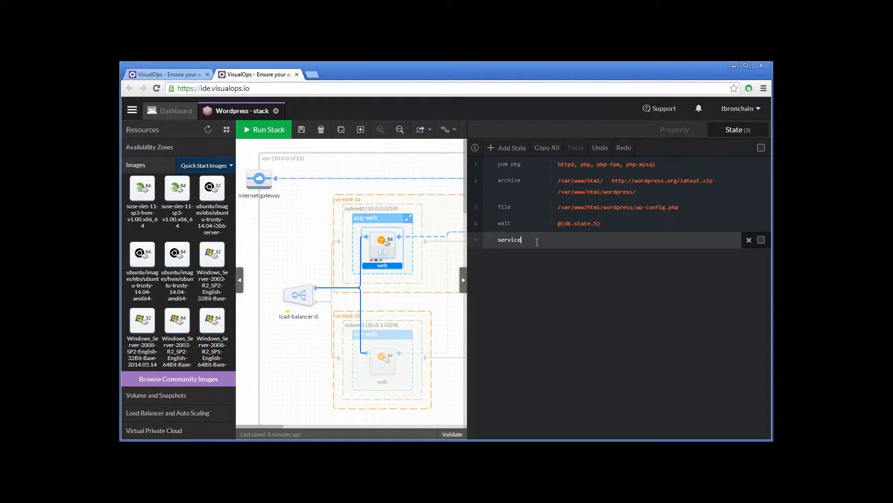
{"action": "key", "text": "BackSpace"}
{"action": "key", "text": "BackSpace"}
{"action": "type", "text": "ce"}
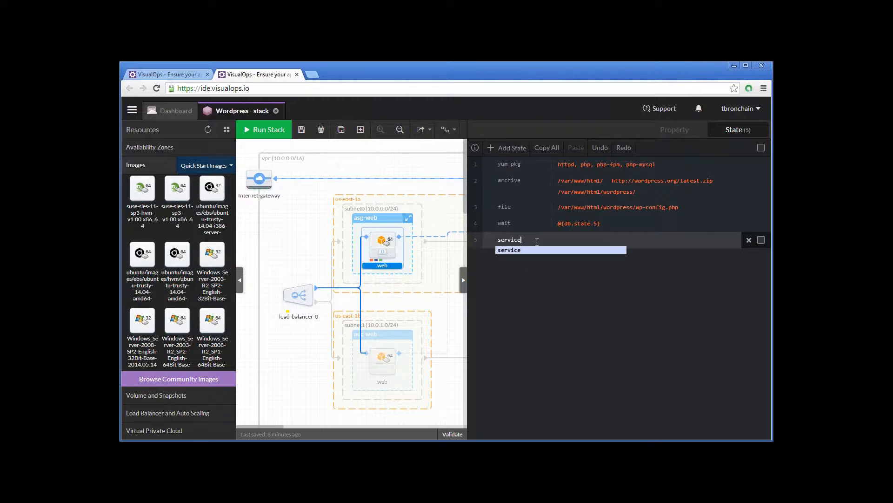
{"action": "key", "text": "Return"}
{"action": "left_click", "coordinate": [575, 256]}
{"action": "type", "text": "httpd"}
- Make the httpd service state watch /etc/httpd/conf/httpd.conf, collapse it and save the stack
{"action": "left_click", "coordinate": [565, 281]}
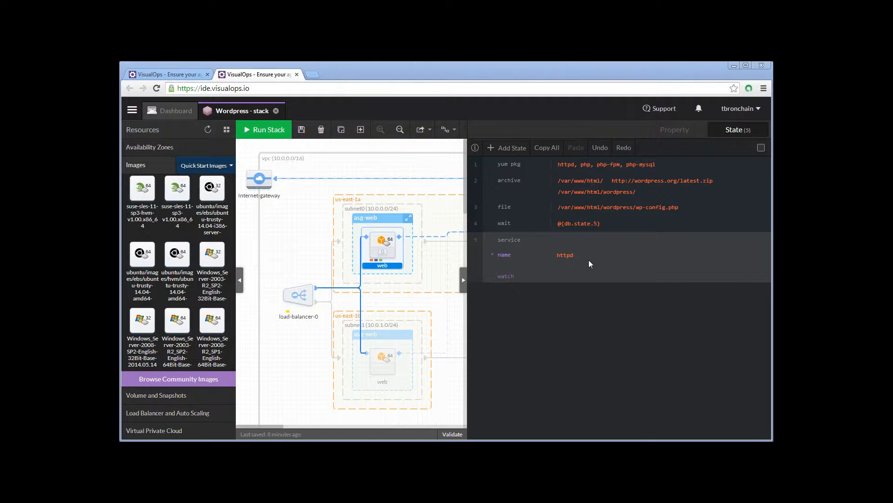
{"action": "type", "text": "/etc/httpd/conf/httpd.conf"}
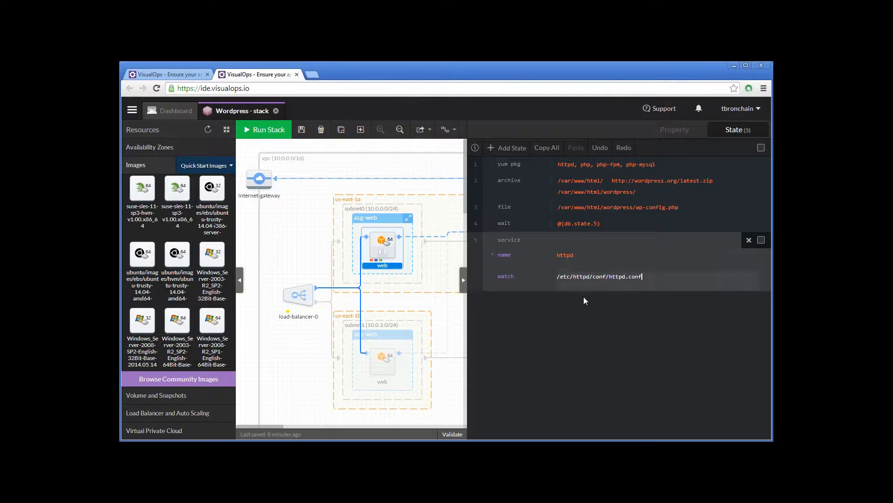
{"action": "left_click", "coordinate": [591, 317]}
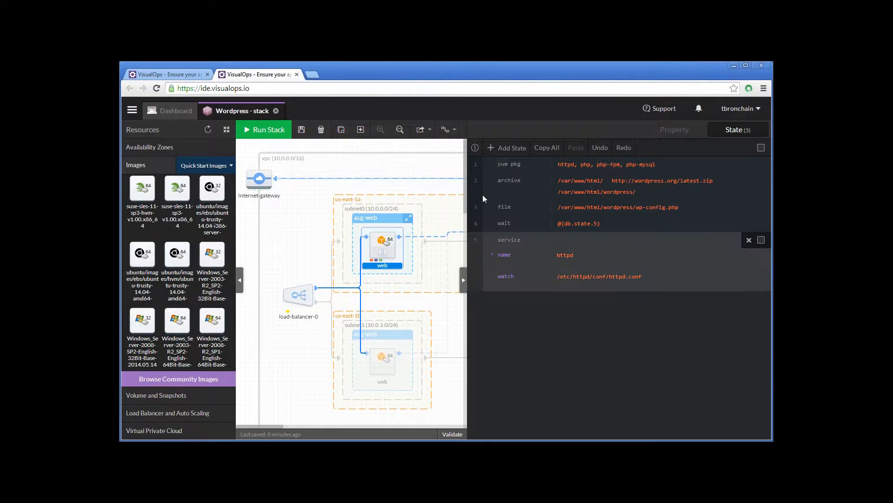
{"action": "left_click_drag", "start_coordinate": [475, 240], "coordinate": [458, 186]}
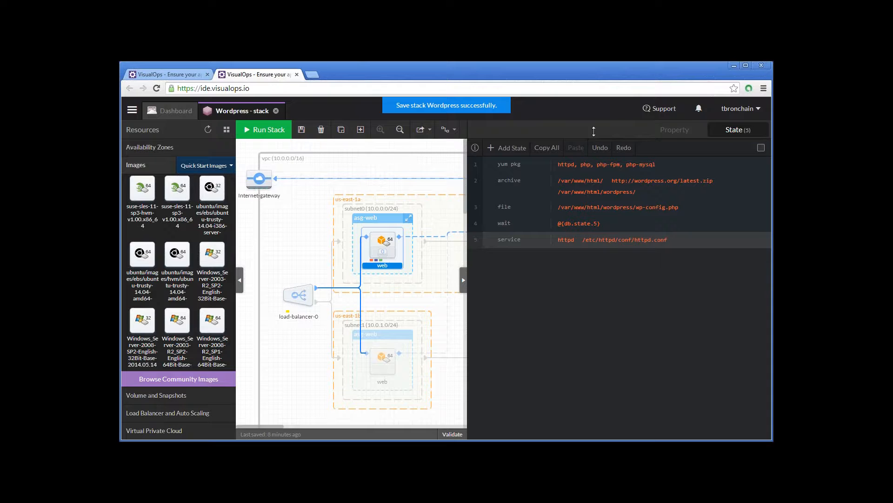
- Return to the web launch configuration's properties and open the Run Stack dialog to check the estimated monthly cost
{"action": "left_click", "coordinate": [675, 131]}
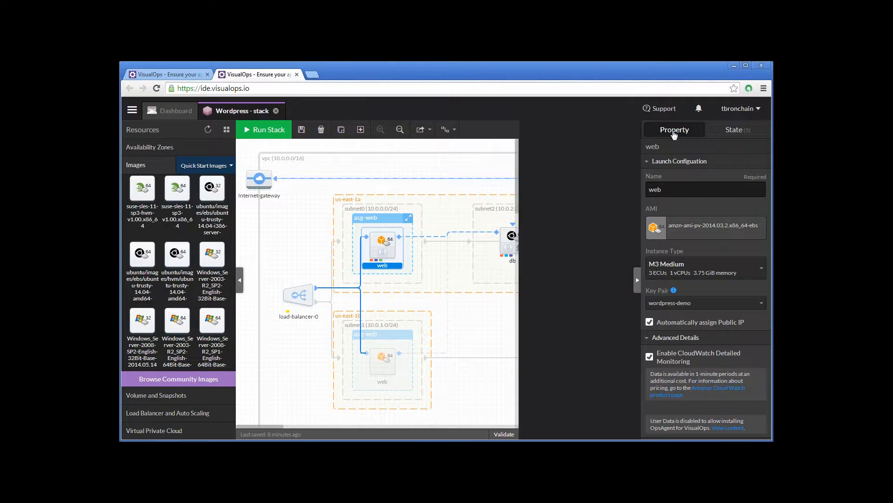
{"action": "left_click", "coordinate": [265, 130]}
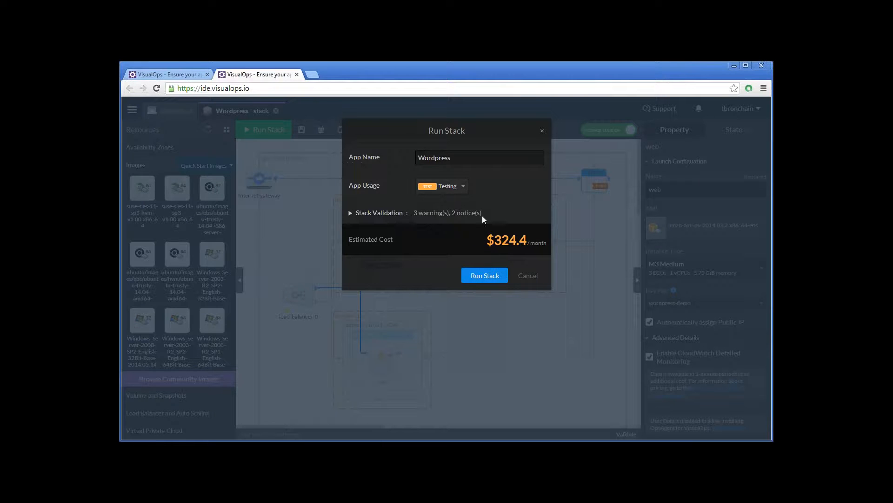
{"action": "left_click_drag", "start_coordinate": [368, 236], "coordinate": [549, 240]}
{"action": "left_click_drag", "start_coordinate": [486, 240], "coordinate": [527, 240]}
{"action": "left_click", "coordinate": [522, 239]}
- Examine the errors, warnings and notices in the stack validation details
{"action": "left_click", "coordinate": [352, 214]}
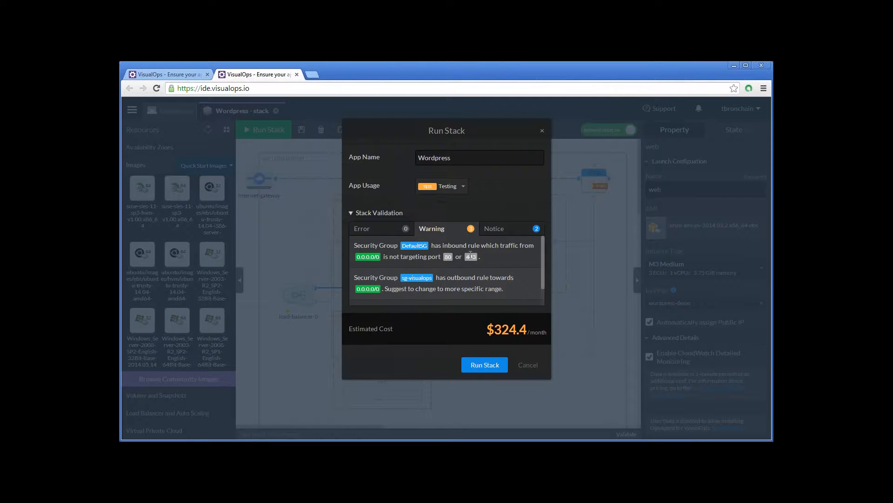
{"action": "left_click", "coordinate": [376, 233]}
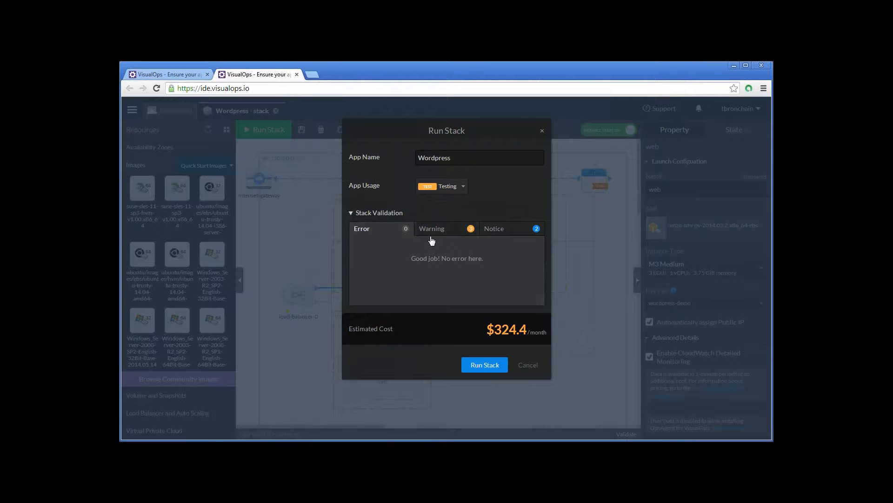
{"action": "left_click", "coordinate": [463, 228]}
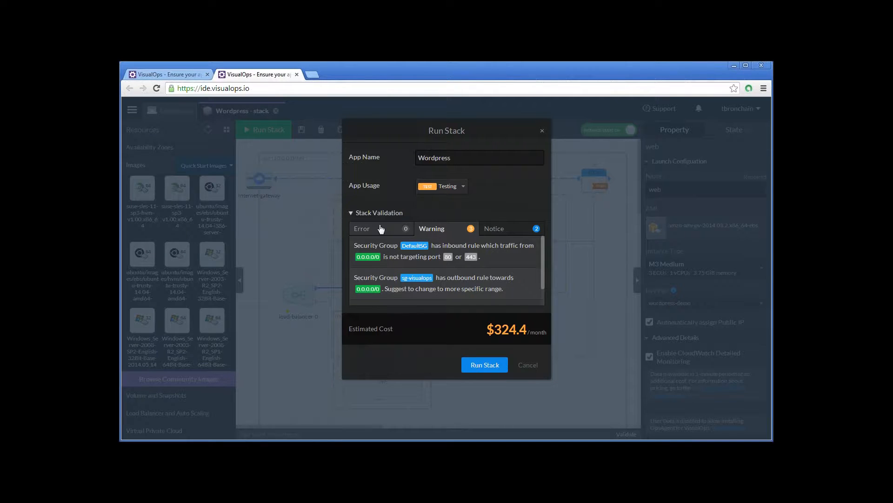
{"action": "left_click", "coordinate": [381, 228]}
{"action": "left_click", "coordinate": [440, 230]}
{"action": "scroll", "coordinate": [507, 266], "scroll_direction": "down", "scroll_amount": 1}
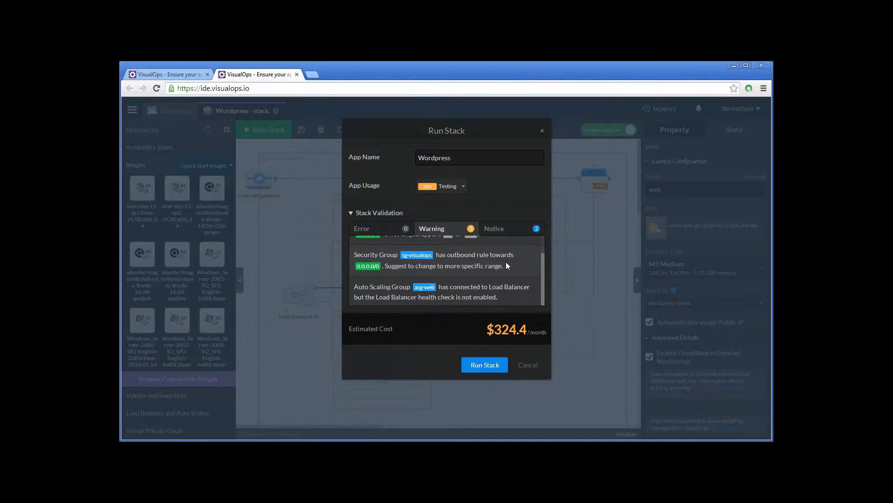
{"action": "scroll", "coordinate": [506, 262], "scroll_direction": "up", "scroll_amount": 1}
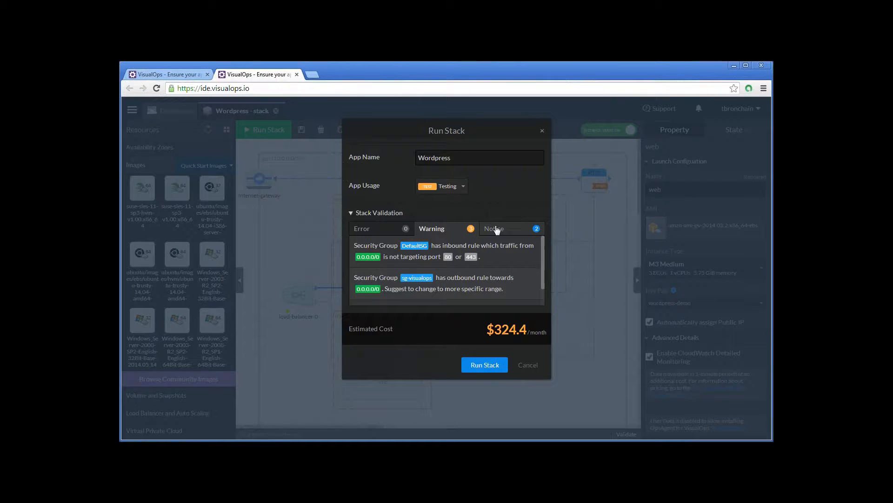
{"action": "left_click", "coordinate": [501, 229]}
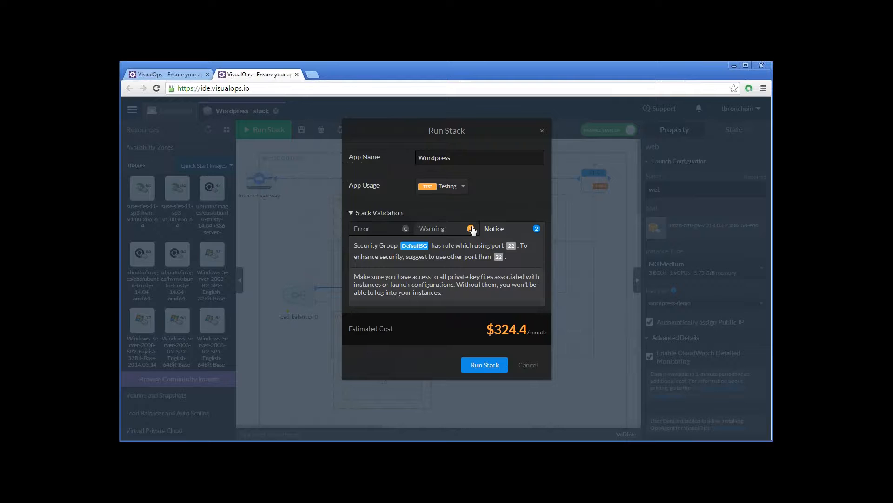
{"action": "left_click", "coordinate": [451, 230]}
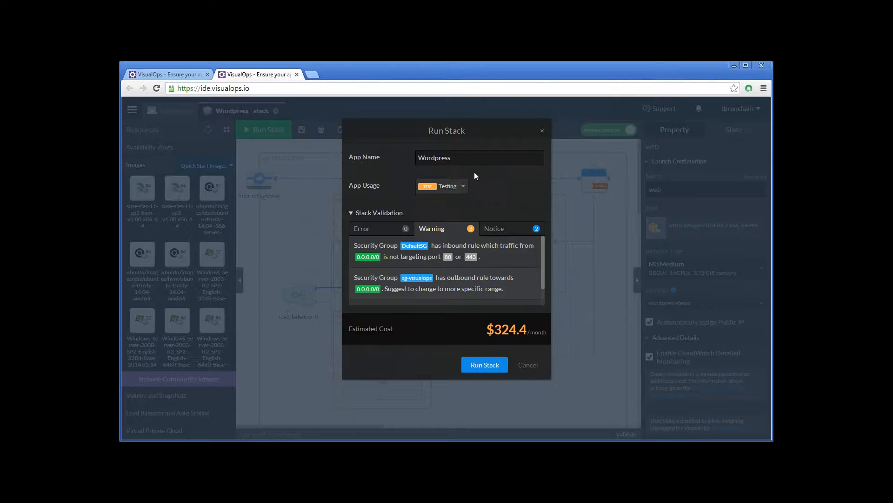
- Run the stack as the app Wordpress with Testing usage and check the launch request notification
{"action": "left_click", "coordinate": [446, 189]}
{"action": "left_click", "coordinate": [446, 189]}
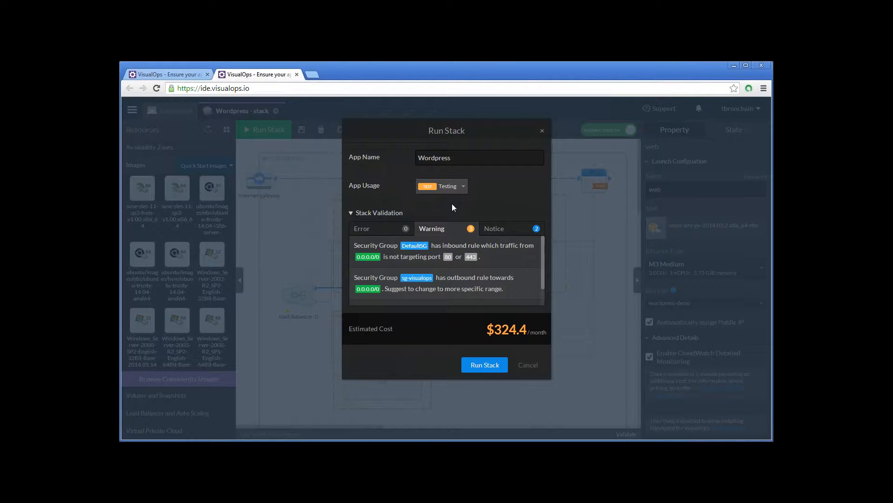
{"action": "left_click", "coordinate": [498, 369]}
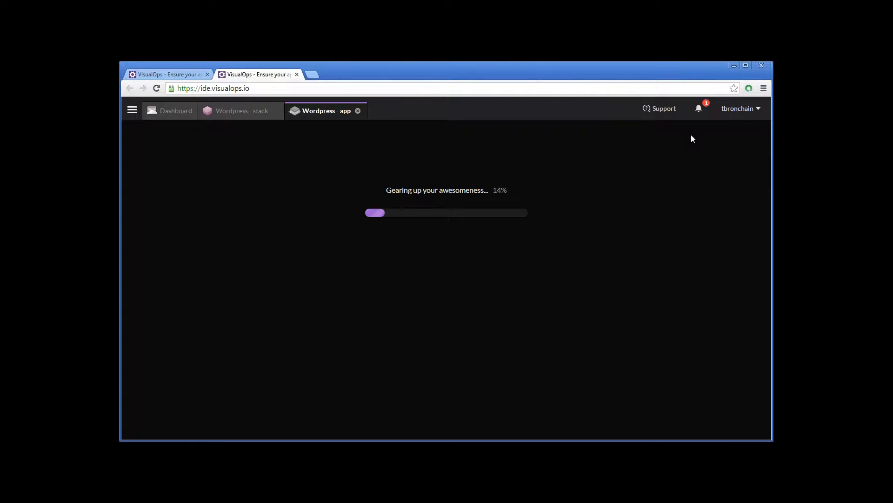
{"action": "left_click", "coordinate": [704, 110]}
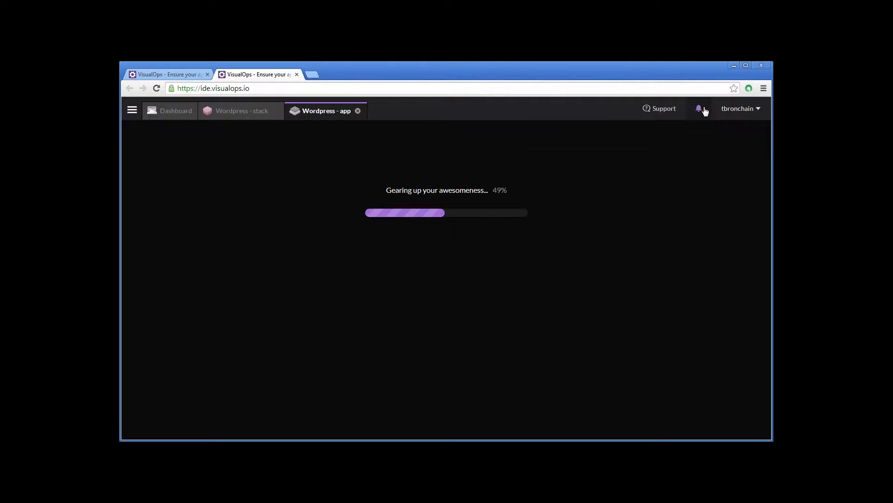
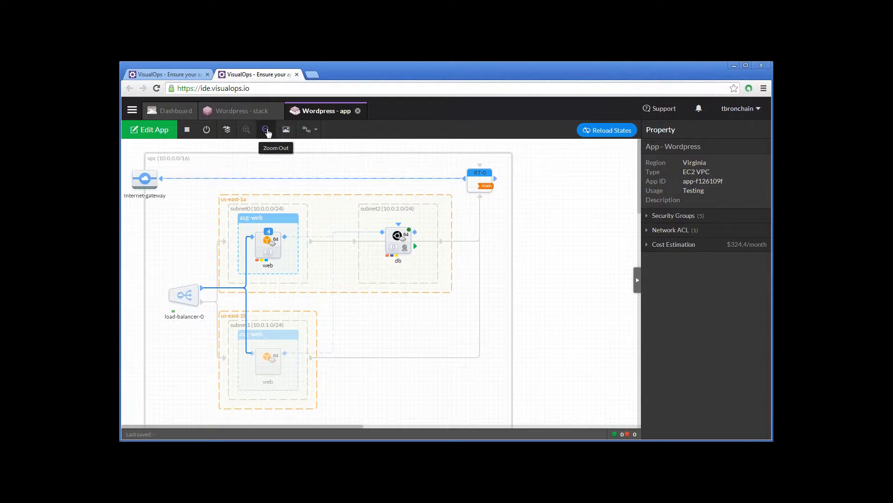
- Zoom the app diagram out and back in, and preview its PNG export without downloading it
{"action": "left_click", "coordinate": [266, 131]}
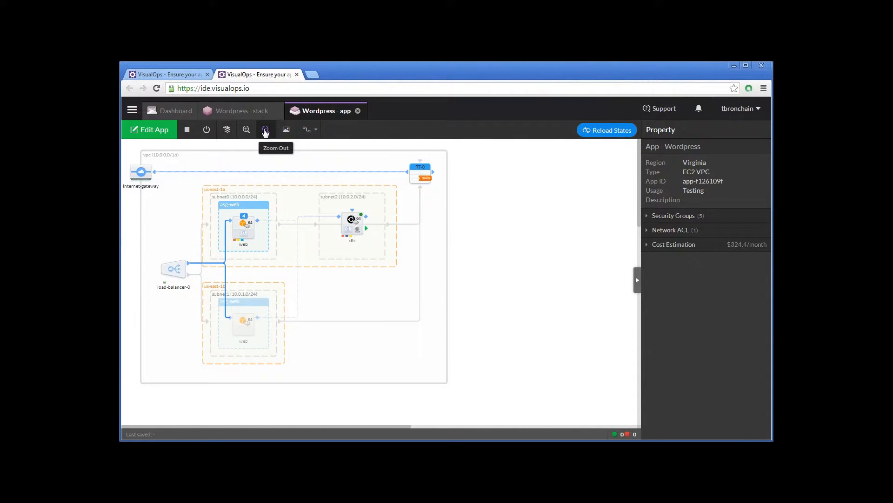
{"action": "left_click", "coordinate": [248, 131]}
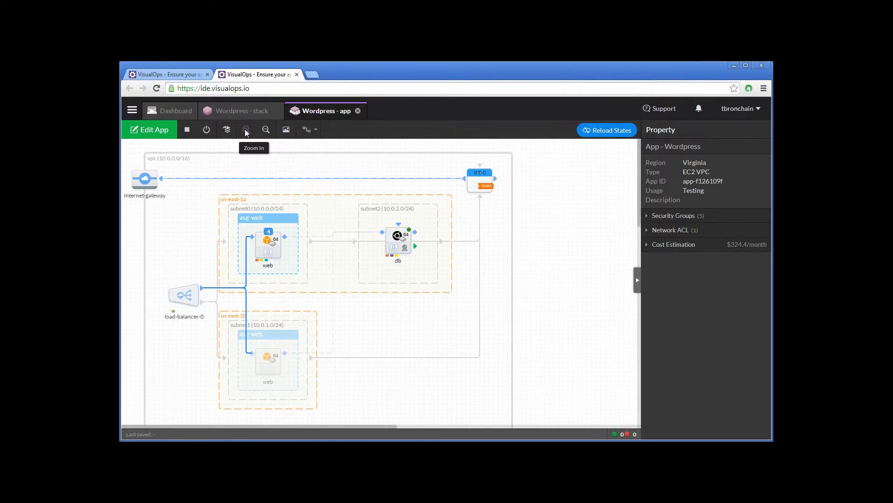
{"action": "left_click", "coordinate": [287, 130]}
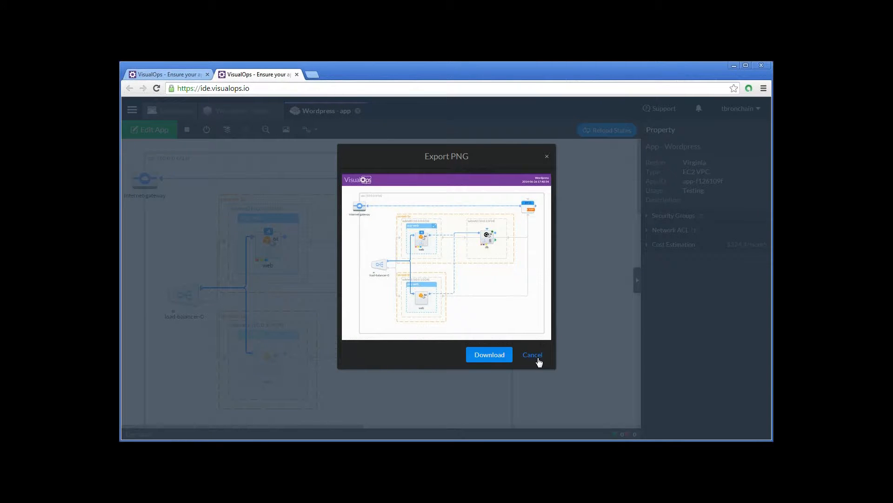
{"action": "left_click", "coordinate": [532, 355]}
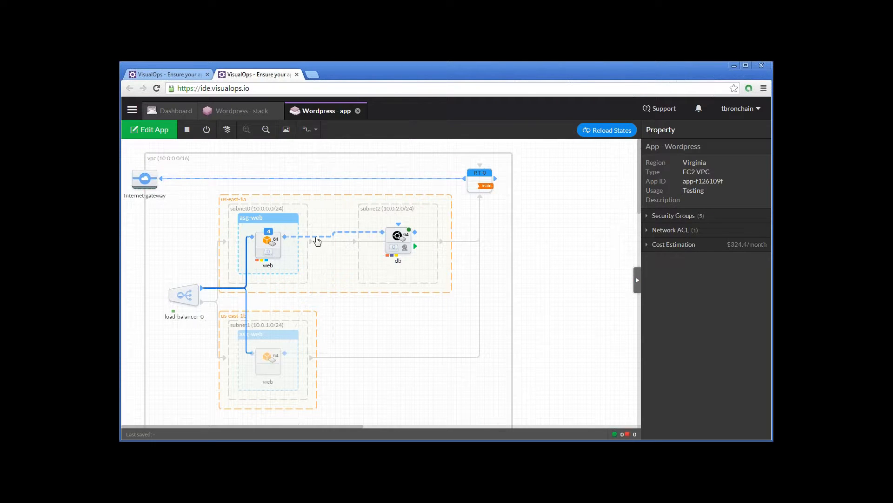
- Examine the load balancer's details and the web launch configuration, including its root device settings
{"action": "left_click", "coordinate": [186, 291]}
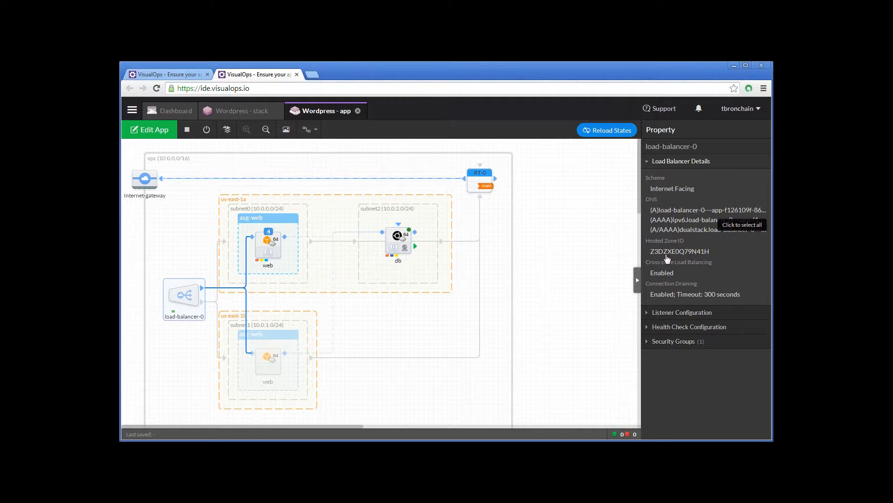
{"action": "left_click", "coordinate": [264, 243]}
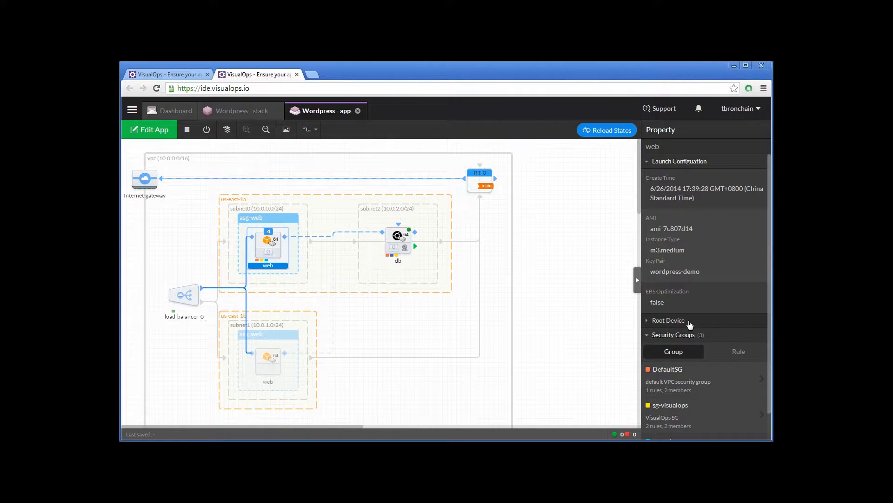
{"action": "left_click", "coordinate": [673, 323]}
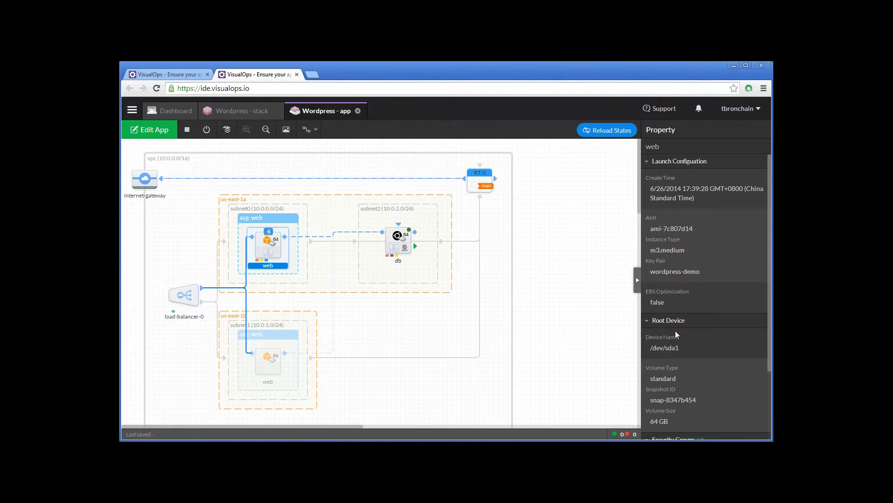
{"action": "scroll", "coordinate": [675, 332], "scroll_direction": "down", "scroll_amount": 2}
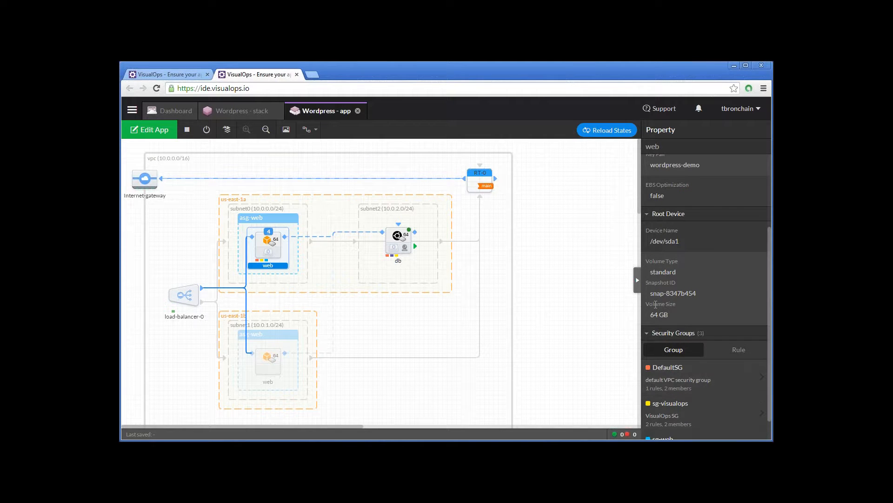
{"action": "scroll", "coordinate": [691, 311], "scroll_direction": "up", "scroll_amount": 2}
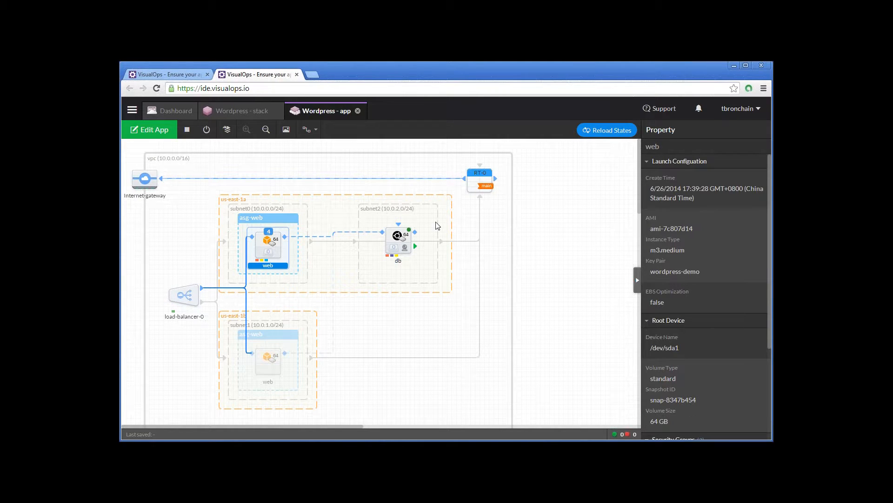
- Check the db instance's details, and list the asg-web instances to review the first one's properties
{"action": "left_click", "coordinate": [402, 227]}
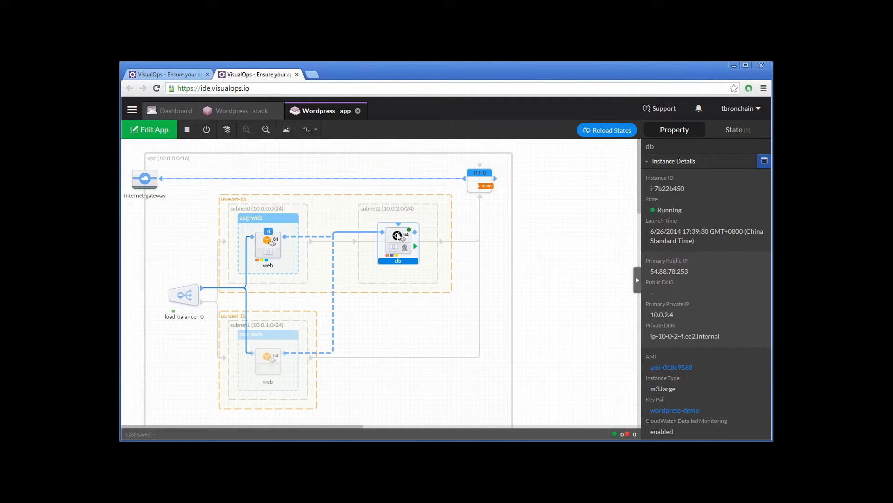
{"action": "left_click", "coordinate": [270, 236]}
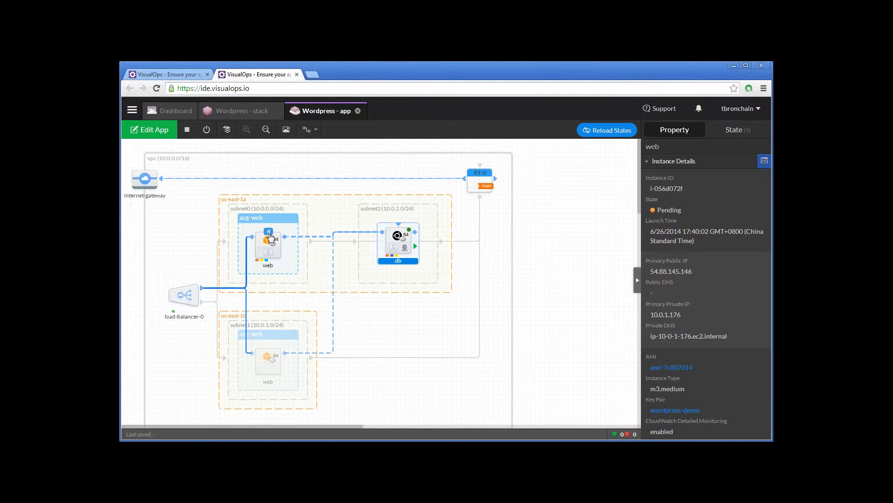
{"action": "left_click", "coordinate": [270, 234]}
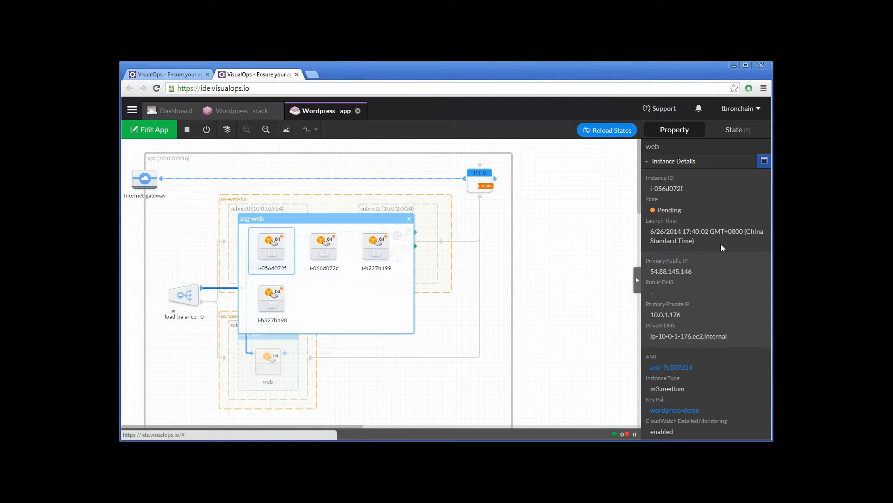
{"action": "scroll", "coordinate": [680, 266], "scroll_direction": "down", "scroll_amount": 3}
{"action": "scroll", "coordinate": [681, 270], "scroll_direction": "up", "scroll_amount": 1}
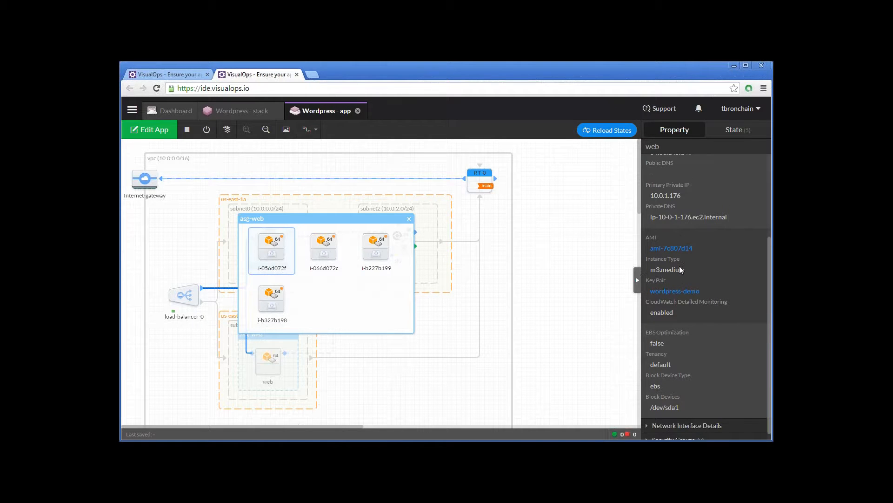
{"action": "scroll", "coordinate": [679, 269], "scroll_direction": "up", "scroll_amount": 3}
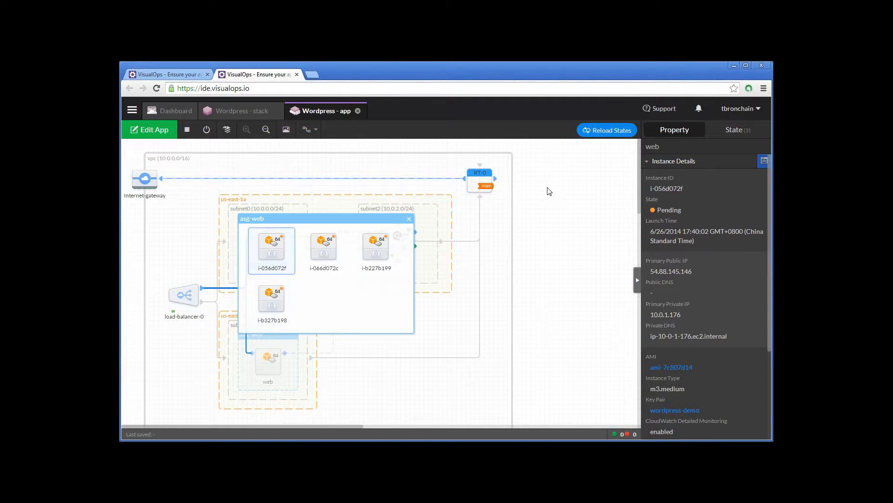
- Close the asg-web instance list and check the db instance's state log
{"action": "left_click", "coordinate": [308, 213]}
{"action": "left_click", "coordinate": [408, 219]}
{"action": "left_click", "coordinate": [414, 231]}
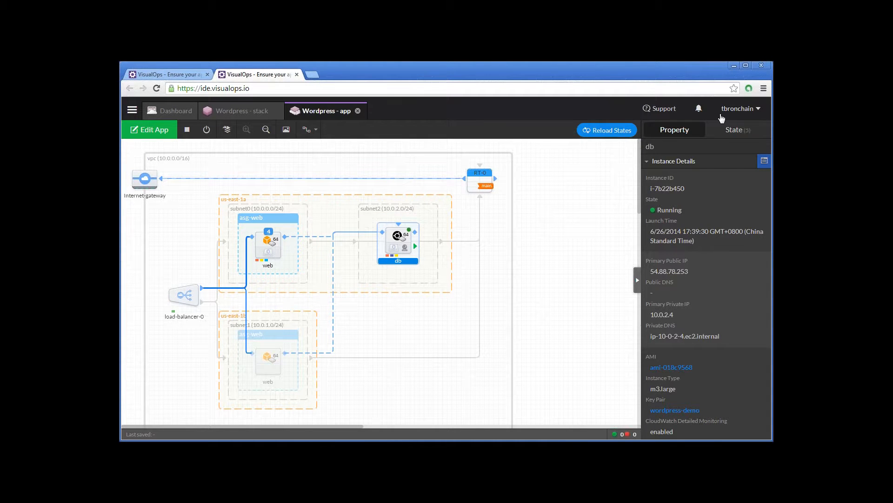
{"action": "left_click", "coordinate": [738, 130]}
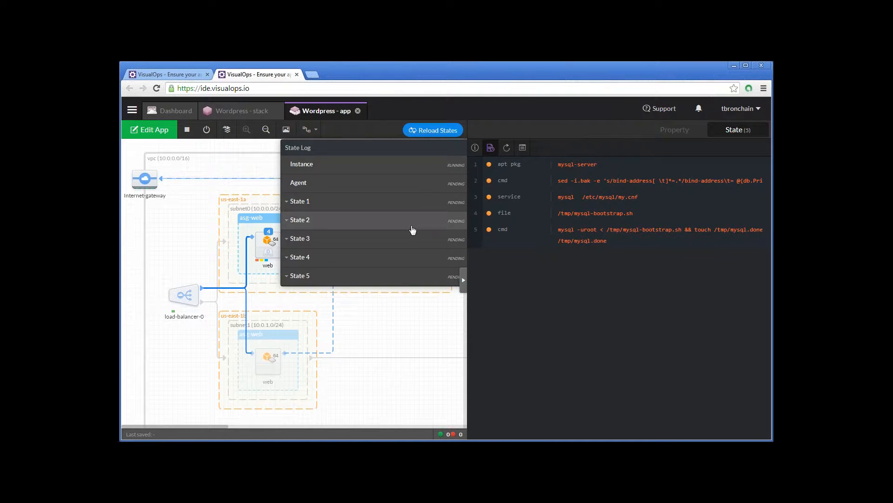
{"action": "left_click", "coordinate": [392, 346]}
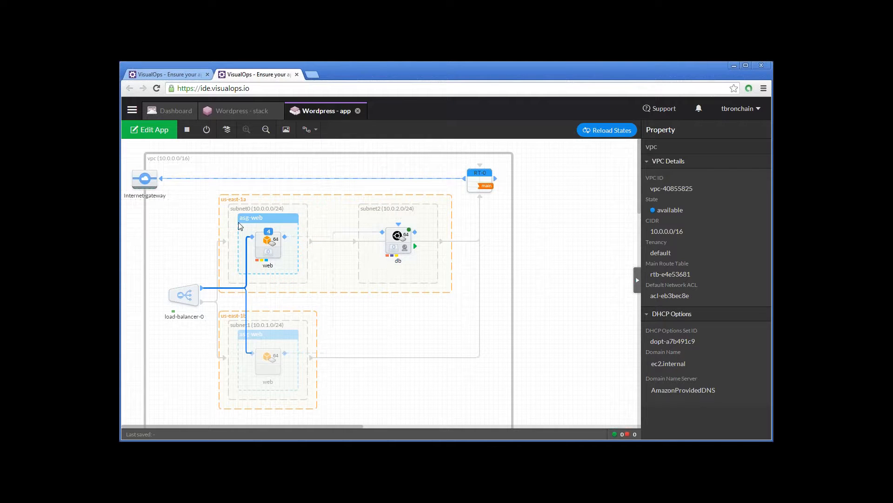
- Expand the asg-web instances and check the first web instance's states and state log
{"action": "left_click", "coordinate": [278, 230]}
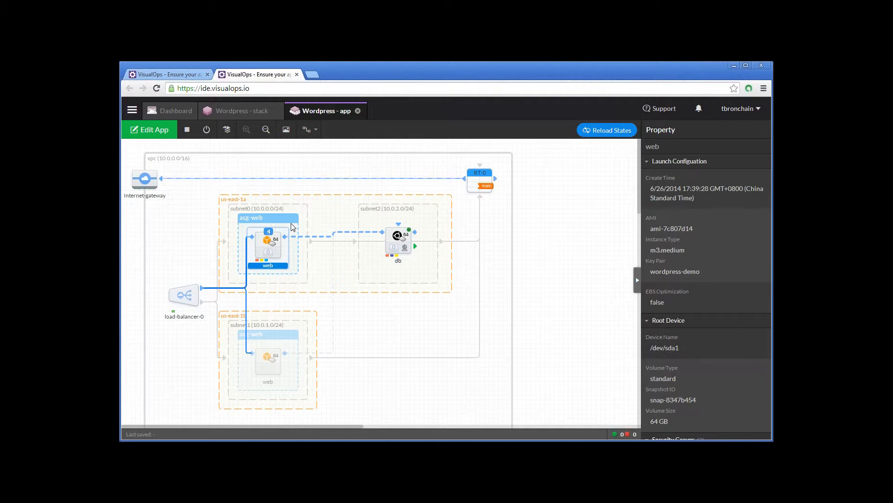
{"action": "double_click", "coordinate": [277, 235]}
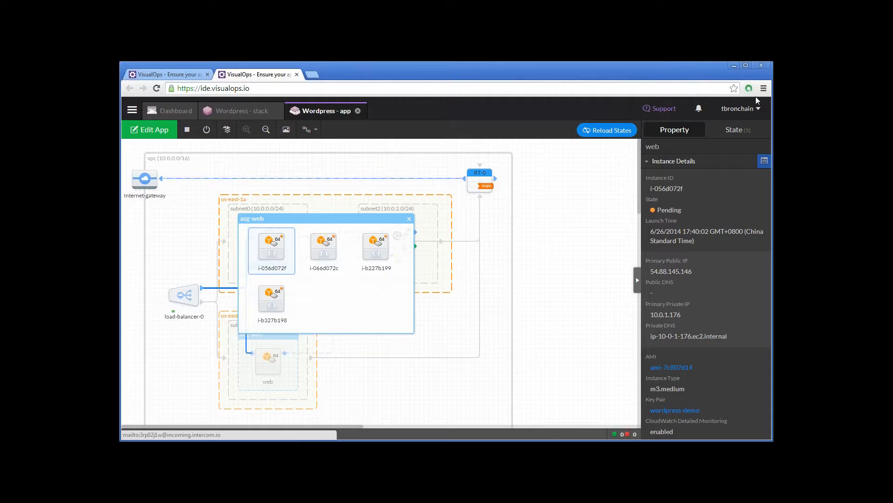
{"action": "left_click", "coordinate": [738, 130]}
{"action": "mouse_move", "coordinate": [460, 185]}
{"action": "left_mouse_down"}
{"action": "mouse_move", "coordinate": [288, 184]}
{"action": "mouse_move", "coordinate": [465, 186]}
{"action": "left_mouse_up"}
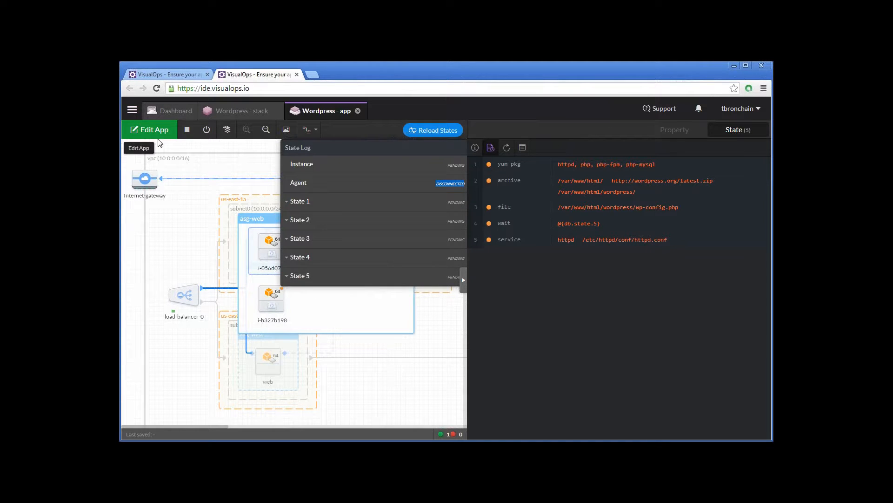
{"action": "left_click", "coordinate": [178, 226]}
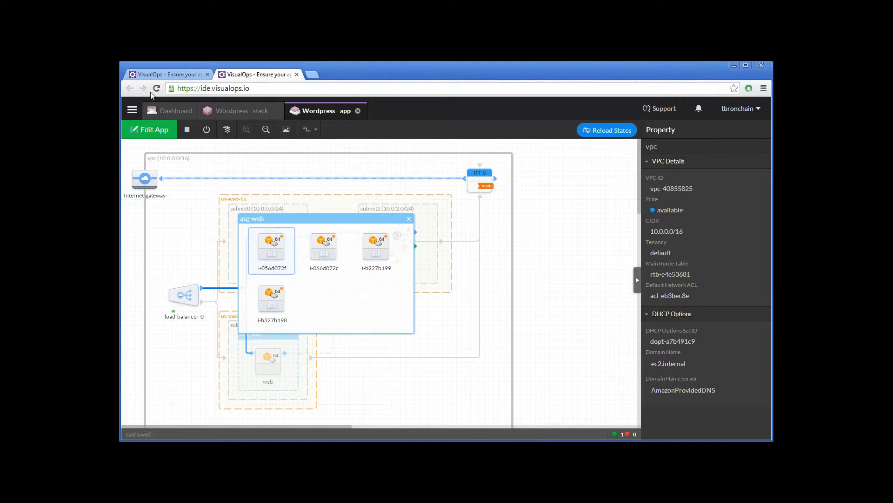
- Enter the app's edit mode, close the asg-web instance list, and leave editing without applying changes
{"action": "left_click", "coordinate": [147, 131]}
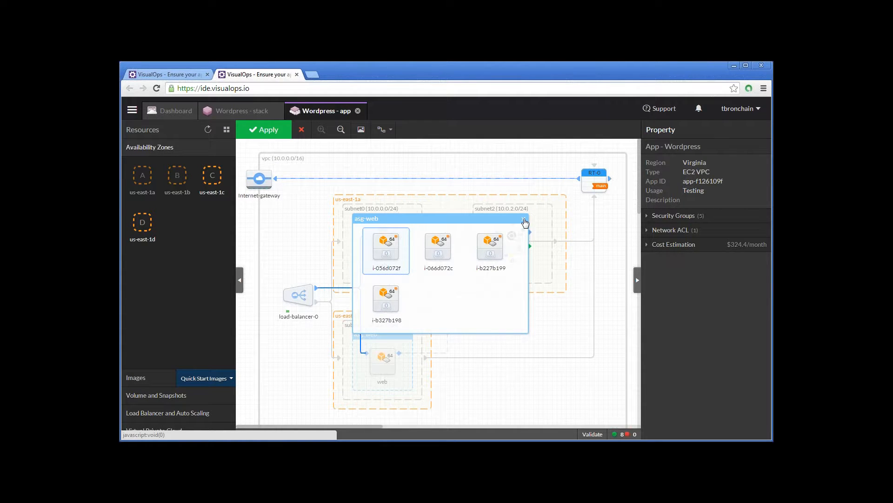
{"action": "left_click", "coordinate": [524, 221]}
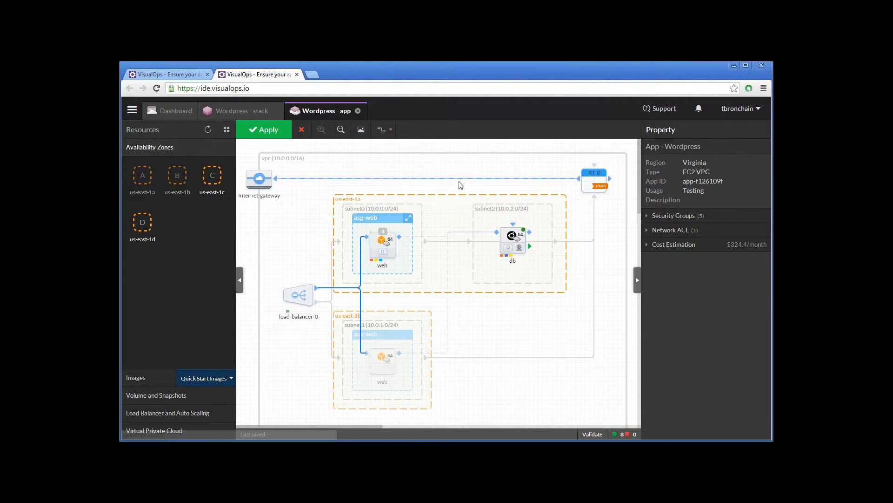
{"action": "left_click", "coordinate": [302, 130]}
{"action": "key", "text": "Return"}
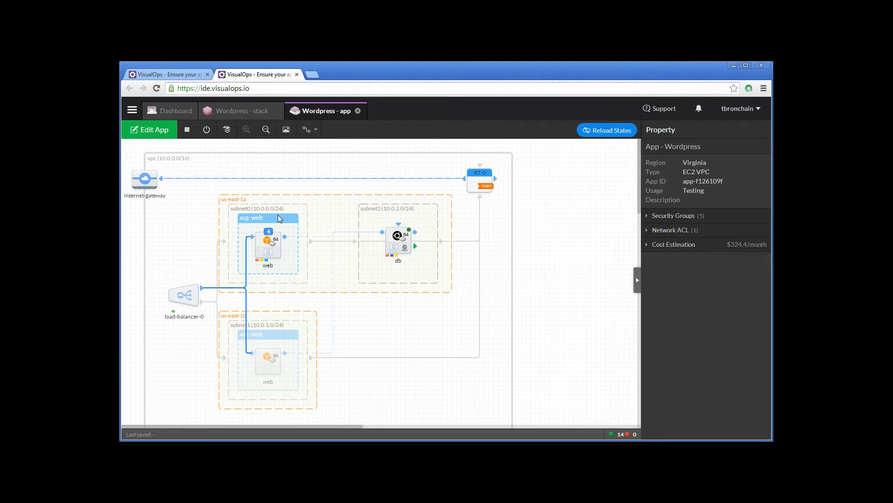
- Review the first asg-web instance's state log again, including the execution details of State 1
{"action": "left_click", "coordinate": [277, 235]}
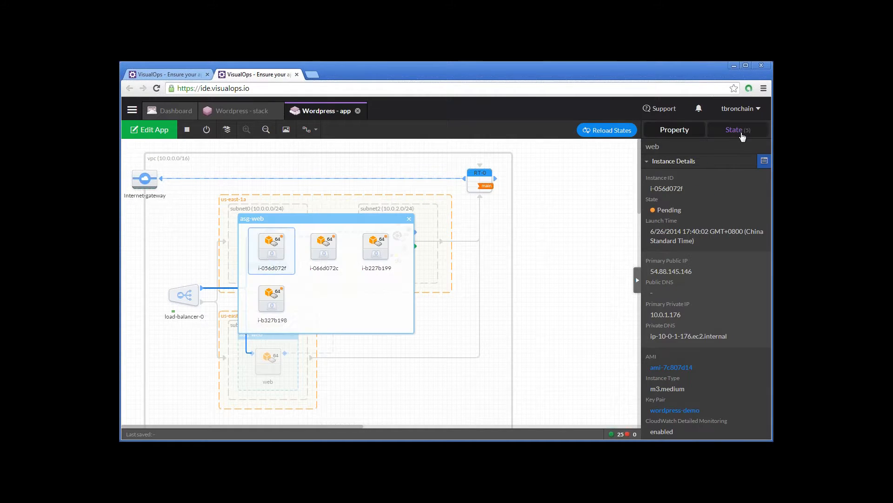
{"action": "left_click", "coordinate": [740, 130]}
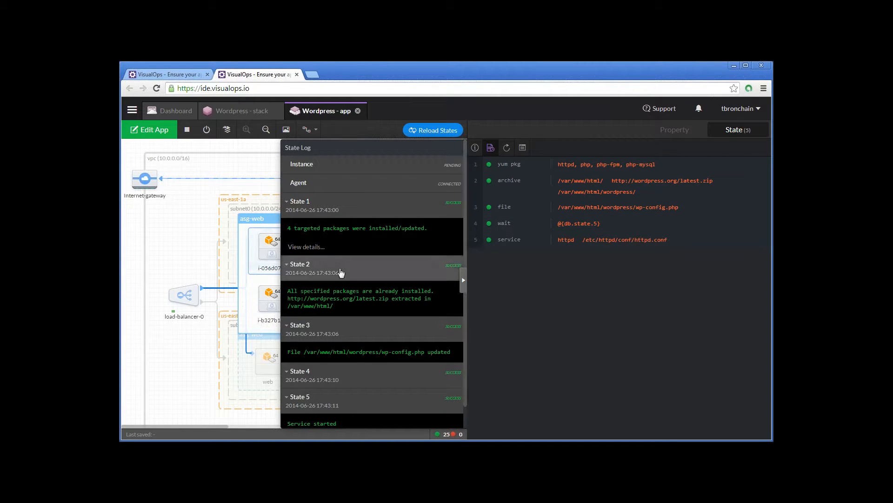
{"action": "scroll", "coordinate": [341, 272], "scroll_direction": "down", "scroll_amount": 1}
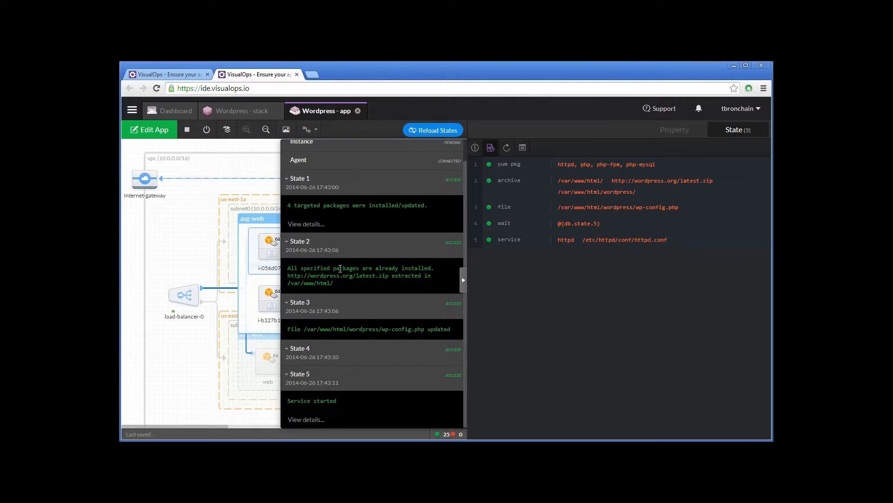
{"action": "left_click", "coordinate": [319, 225]}
{"action": "left_click", "coordinate": [636, 410]}
{"action": "left_click", "coordinate": [743, 132]}
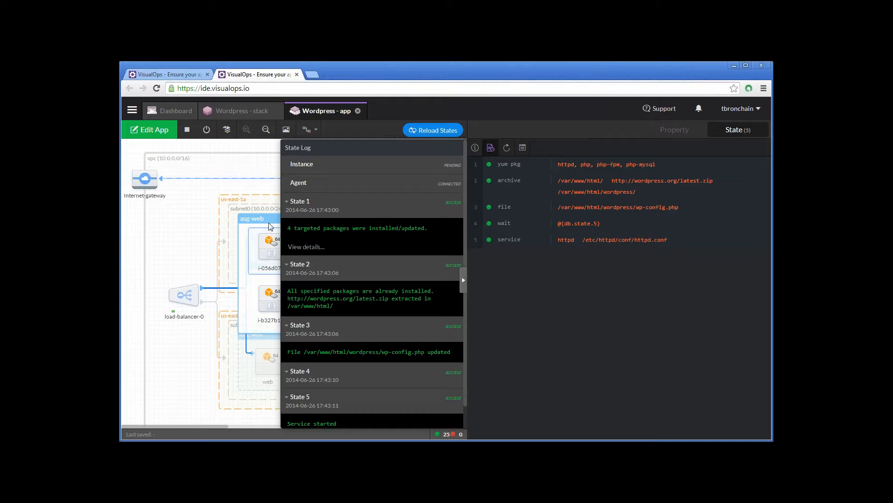
{"action": "left_click", "coordinate": [250, 159]}
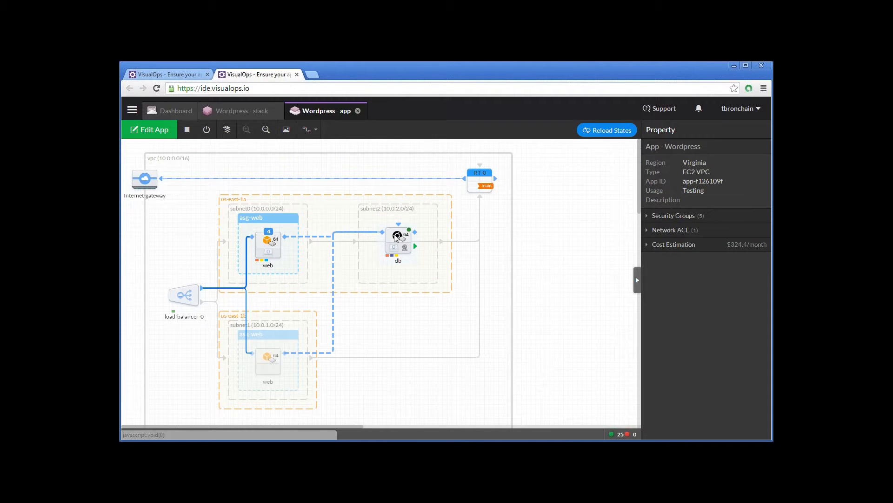
- Review the db instance's state log for the results of its MySQL states
{"action": "left_click", "coordinate": [395, 238]}
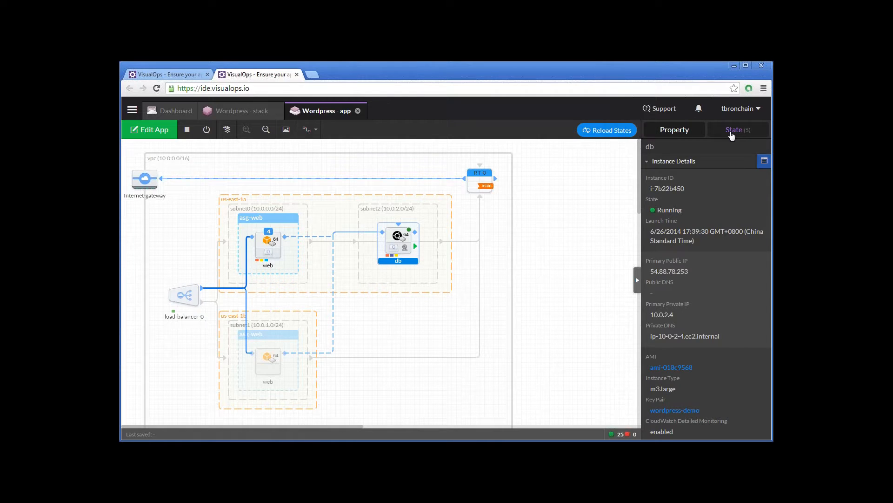
{"action": "left_click", "coordinate": [734, 130]}
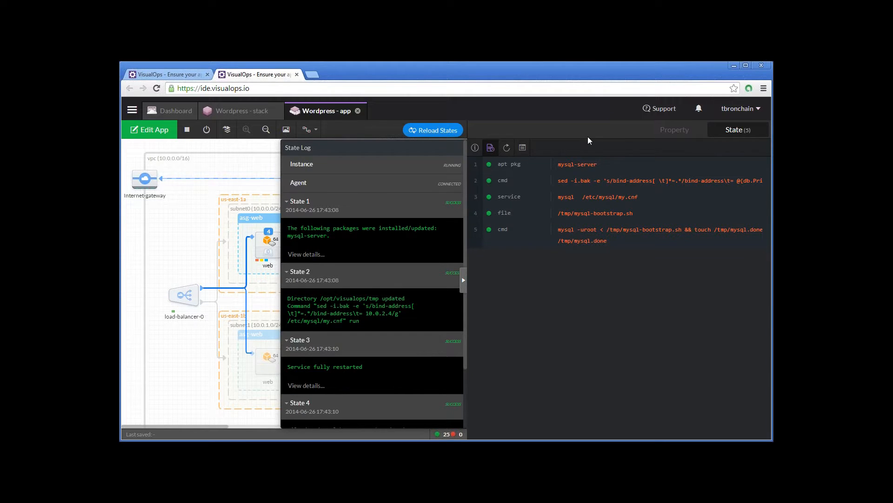
{"action": "left_click", "coordinate": [247, 163]}
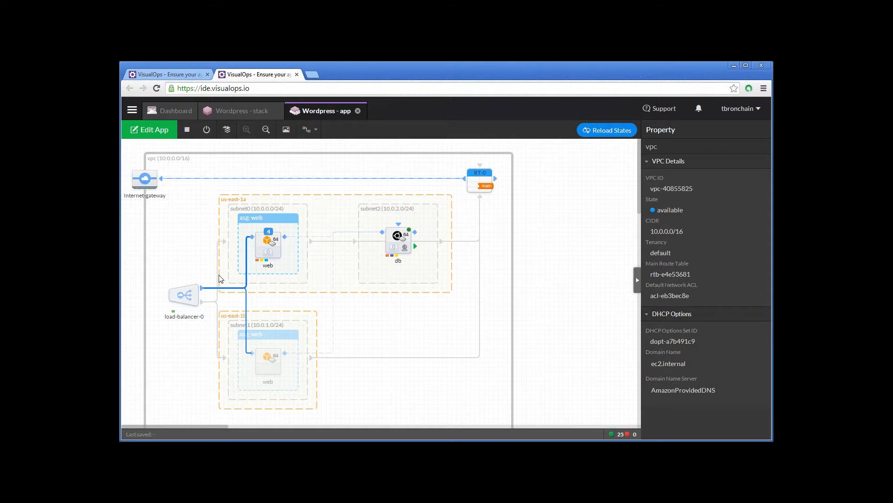
- Copy the load balancer's DNS name from its details and open that address with the /wordpress path in a new browser tab
{"action": "left_click", "coordinate": [178, 298]}
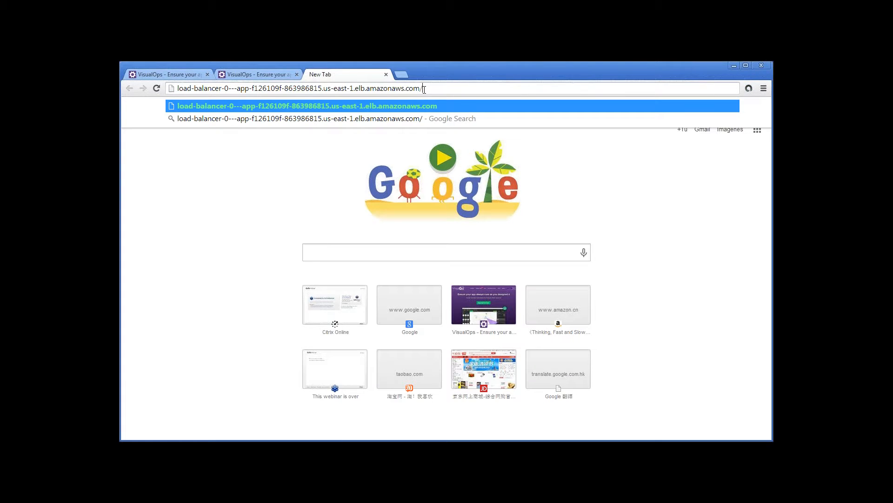
{"action": "type", "text": "wordpress"}
{"action": "key", "text": "Return"}
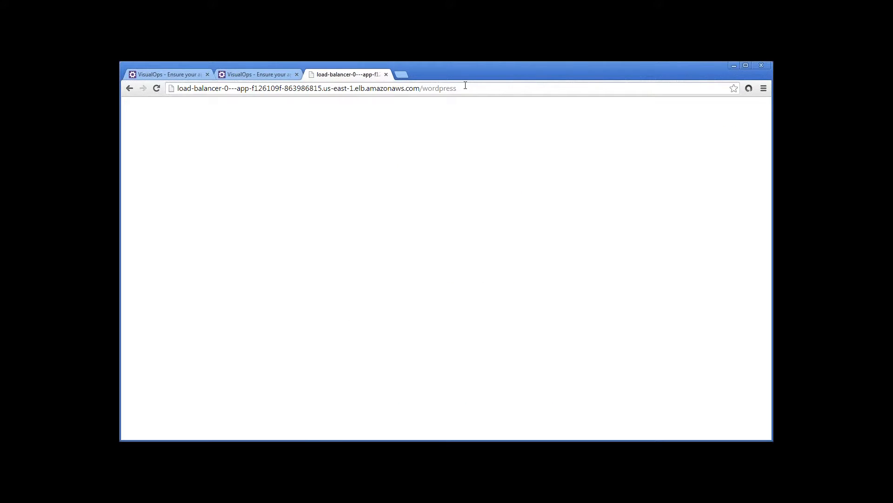
{"action": "left_click", "coordinate": [465, 88]}
{"action": "left_click", "coordinate": [465, 87]}
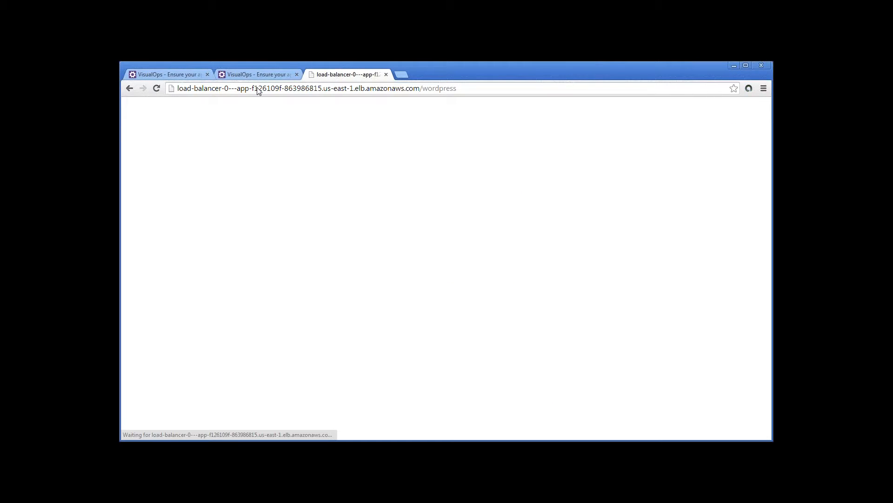
- Try to open the load balancer's root address by removing the wordpress path from the URL
{"action": "double_click", "coordinate": [454, 88]}
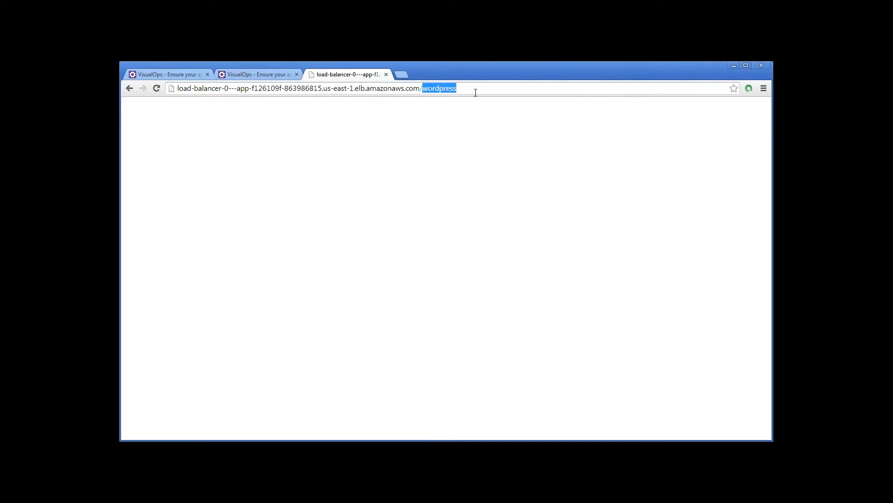
{"action": "key", "text": "BackSpace"}
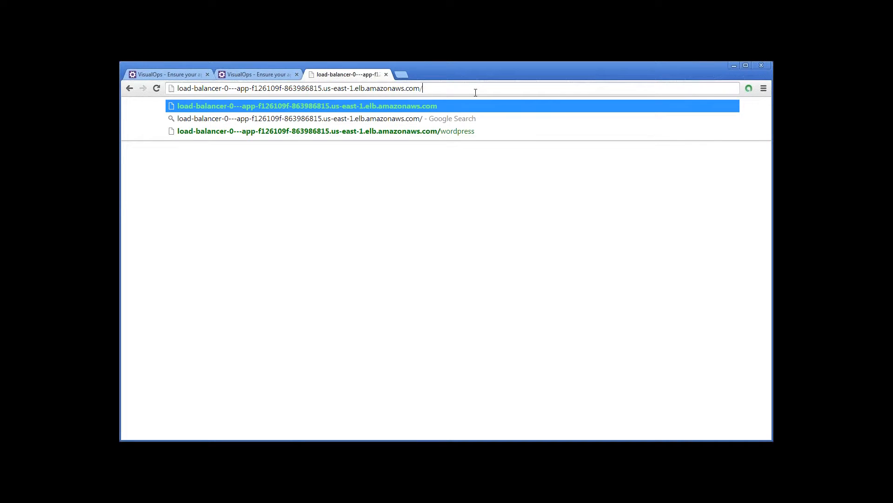
{"action": "key", "text": "Return"}
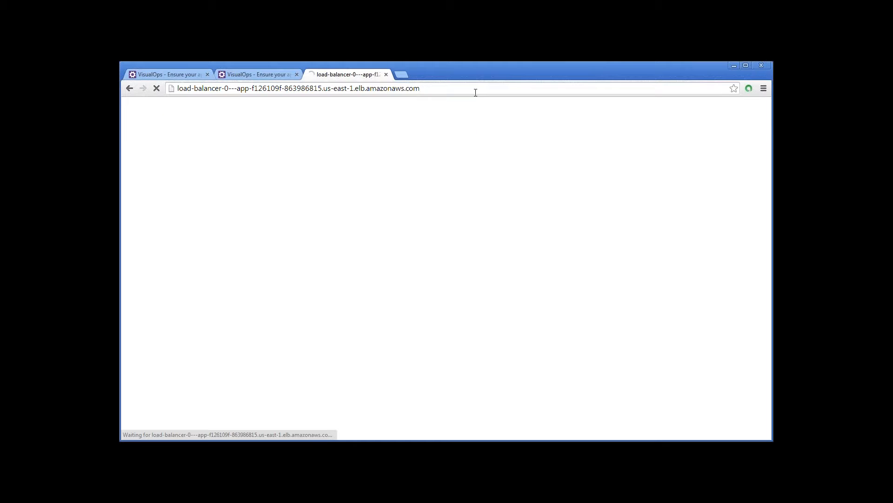
- Try the load balancer's address with the /wordpress path again
{"action": "left_click", "coordinate": [415, 88]}
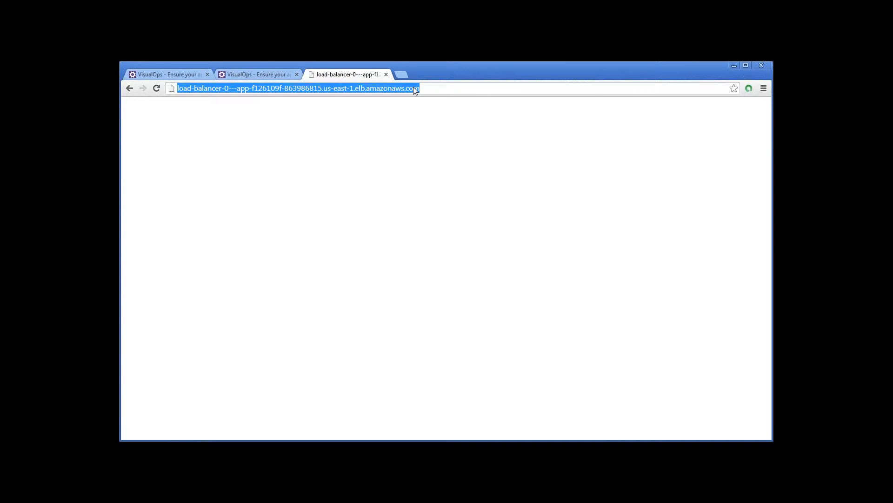
{"action": "left_click", "coordinate": [426, 88]}
{"action": "type", "text": "/word"}
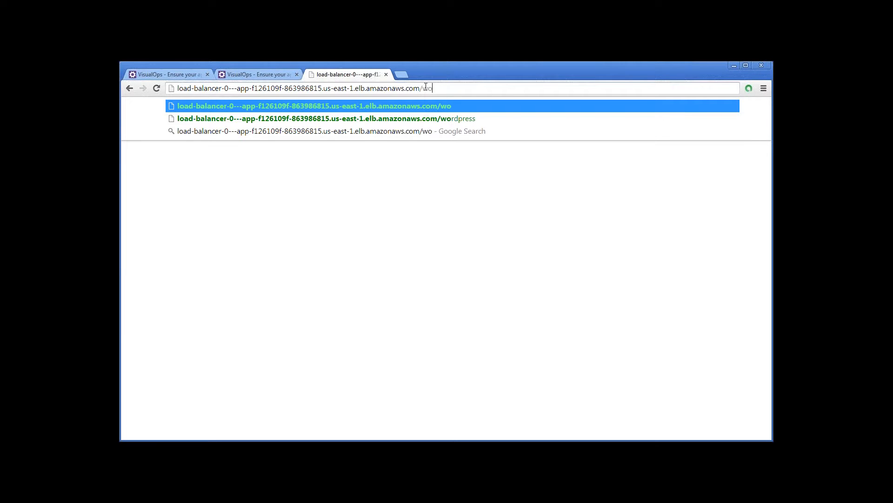
{"action": "left_click", "coordinate": [484, 117]}
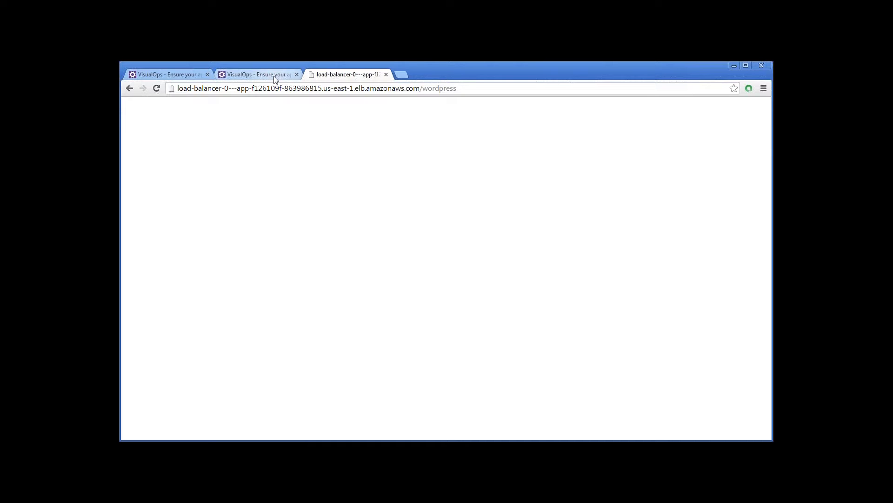
- Copy the public IP of the first asg-web instance and open 54.88.145.146/wordpress in a new browser tab
{"action": "left_click", "coordinate": [275, 77]}
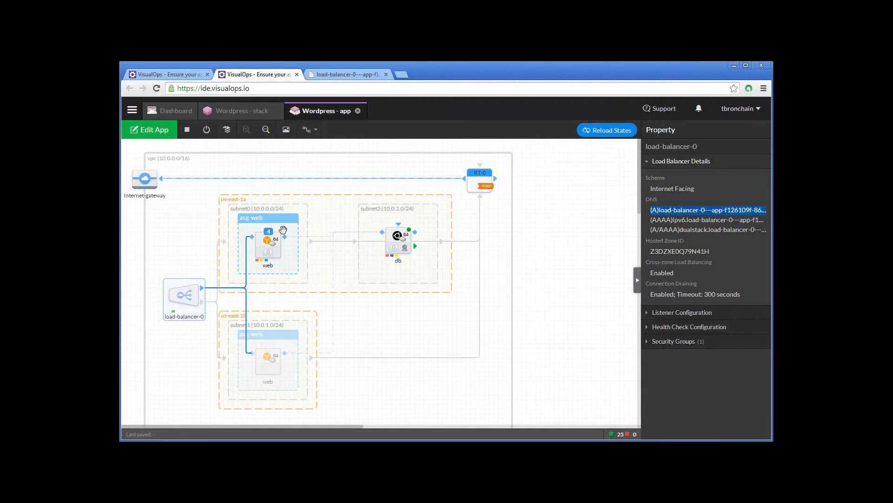
{"action": "left_click", "coordinate": [283, 229]}
{"action": "left_click", "coordinate": [402, 72]}
{"action": "type", "text": "54.88.145.146"}
{"action": "key", "text": "Return"}
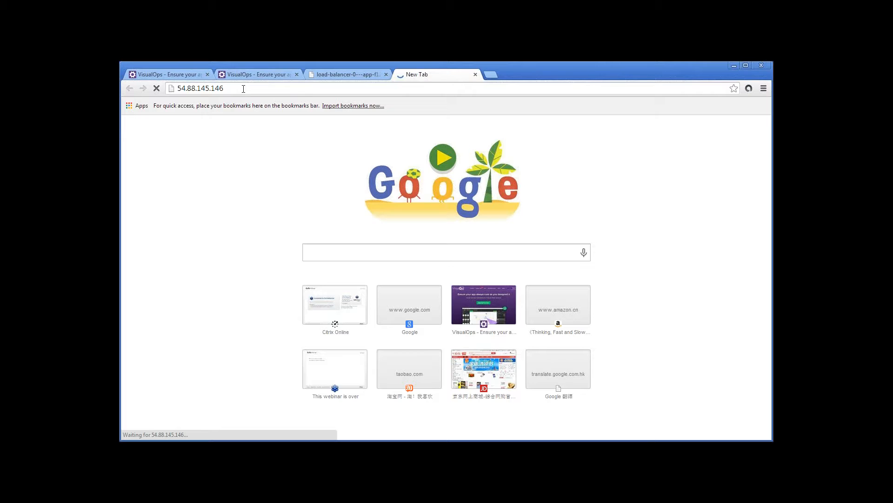
{"action": "type", "text": "/wordpress"}
{"action": "key", "text": "Return"}
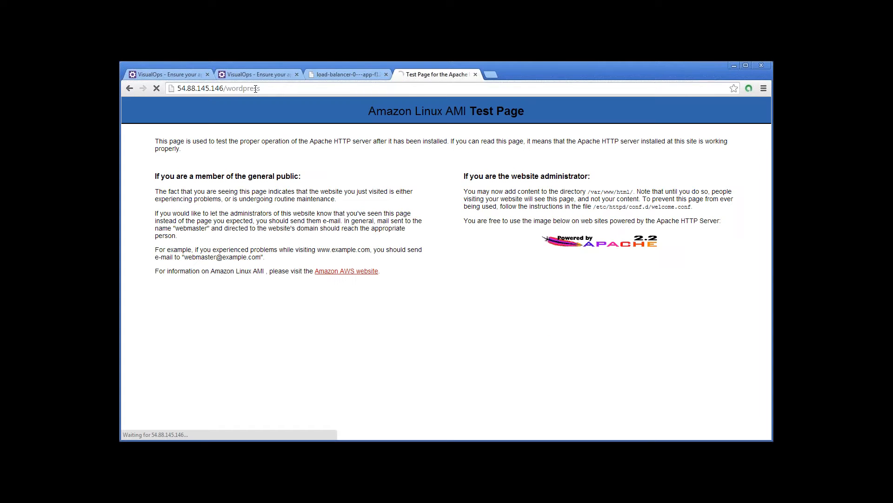
- Copy the load balancer's dualstack DNS name and open it without the (A/AAAA) prefix, adding the /wordpress path, in the load balancer's tab
{"action": "left_click", "coordinate": [342, 74]}
{"action": "left_click", "coordinate": [242, 77]}
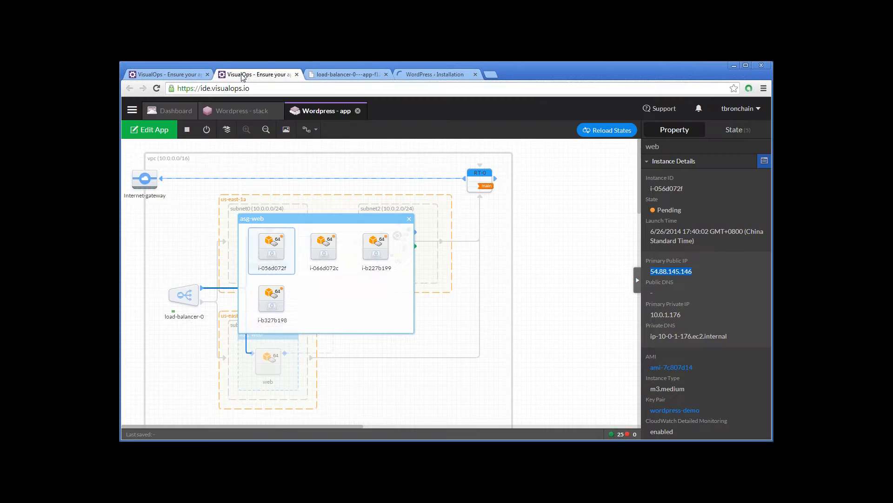
{"action": "left_click", "coordinate": [343, 74]}
{"action": "left_click", "coordinate": [282, 89]}
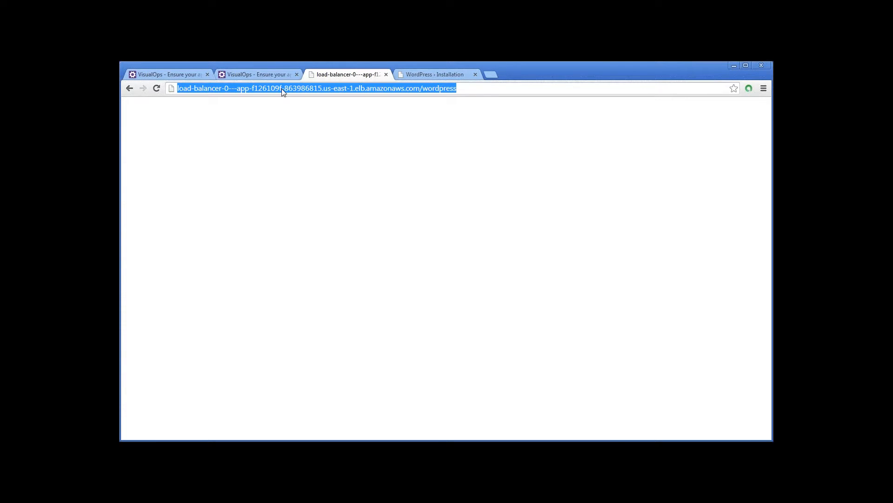
{"action": "type", "text": "(A/AAAA)dualstack.load-balancer-0---app-f126109f-863986815.us-east-1.elb.amazonaws.com"}
{"action": "left_click_drag", "start_coordinate": [208, 89], "coordinate": [135, 87]}
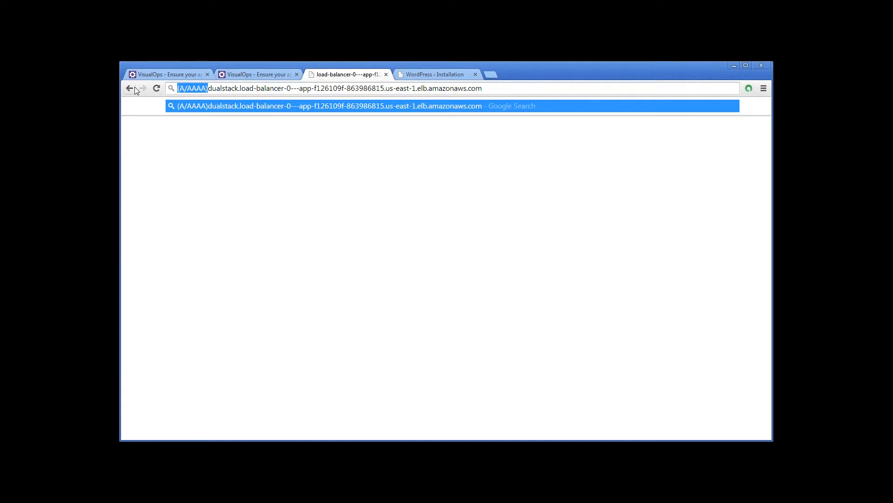
{"action": "key", "text": "BackSpace"}
{"action": "left_click", "coordinate": [482, 88]}
{"action": "type", "text": "/word"}
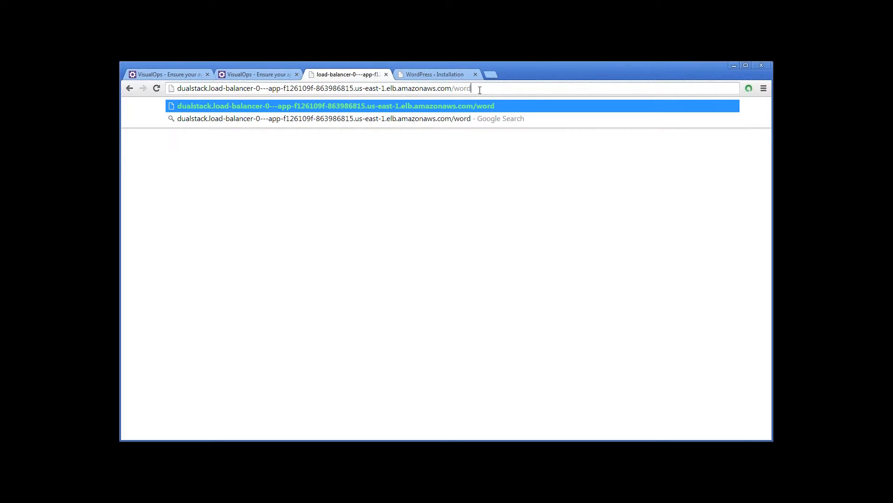
{"action": "type", "text": "press"}
{"action": "key", "text": "Return"}
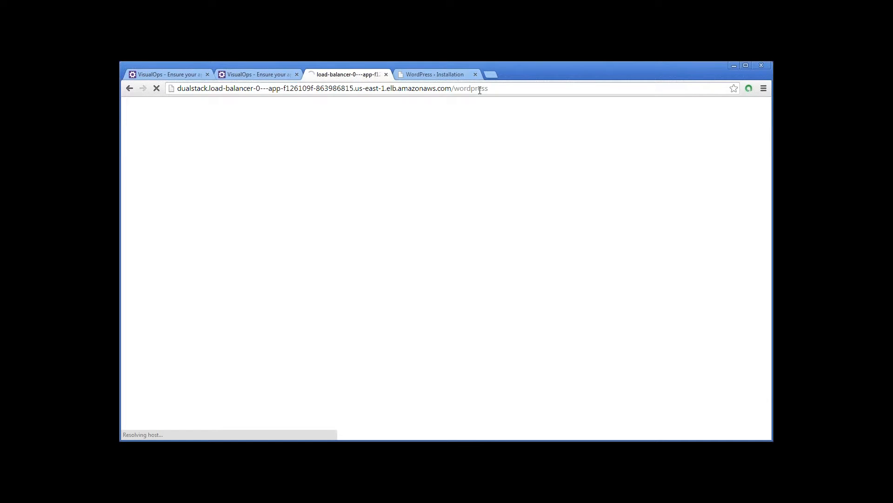
- Close the asg-web instance list and review the rules of the load balancer's elbsg-load-balancer-0 security group
{"action": "left_click", "coordinate": [274, 75]}
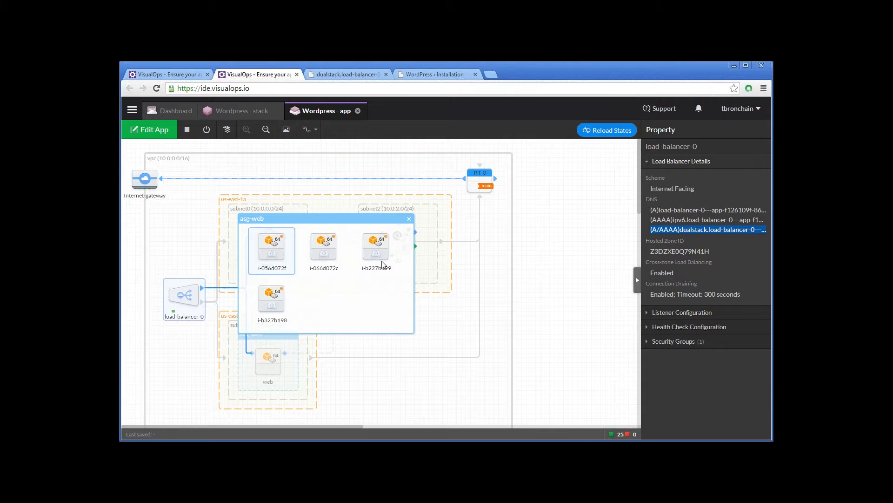
{"action": "left_click", "coordinate": [409, 219]}
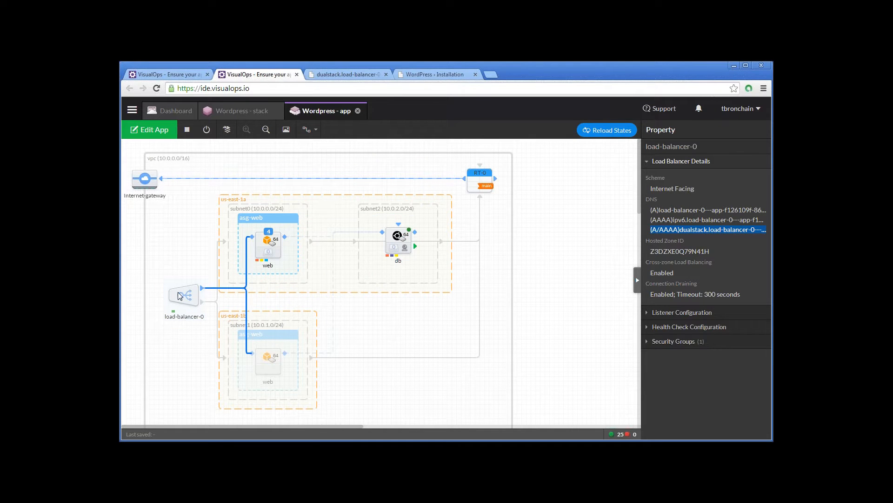
{"action": "left_click", "coordinate": [681, 344]}
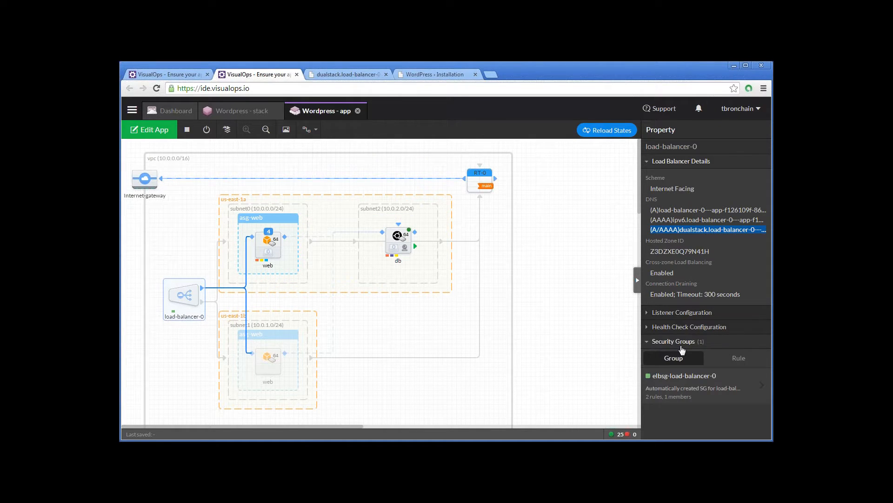
{"action": "left_click", "coordinate": [684, 376]}
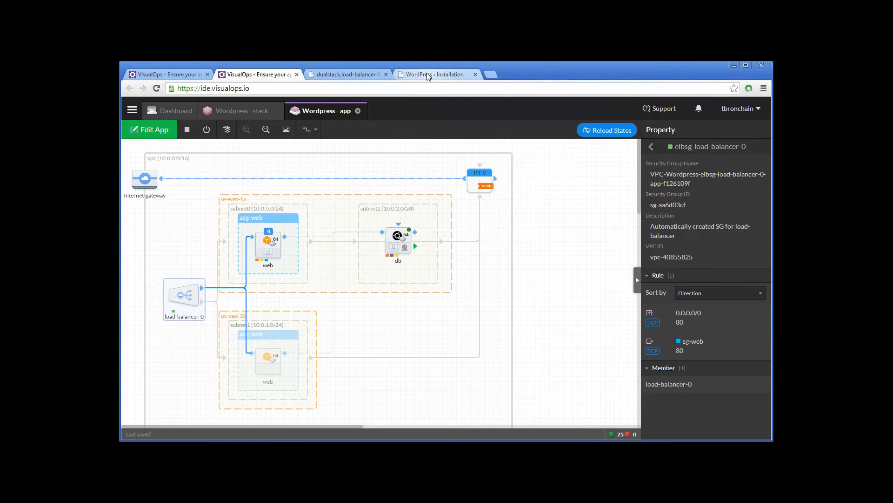
- Retry the dualstack /wordpress address, and return to the app to view the web launch configuration's properties
{"action": "left_click", "coordinate": [346, 75]}
{"action": "key", "text": "Return"}
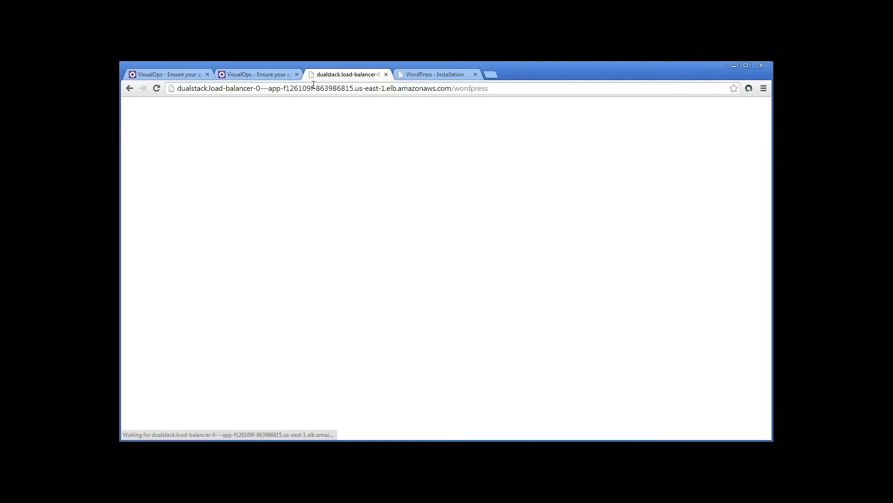
{"action": "left_click", "coordinate": [270, 69]}
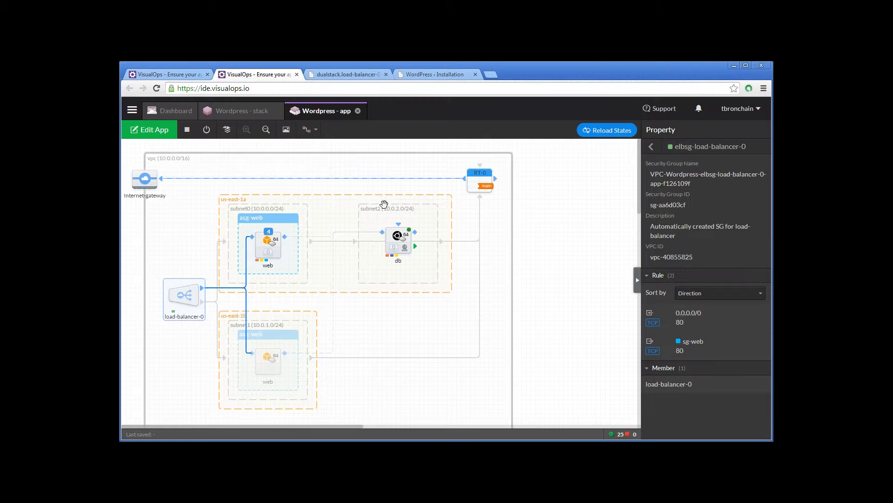
{"action": "left_click", "coordinate": [262, 241]}
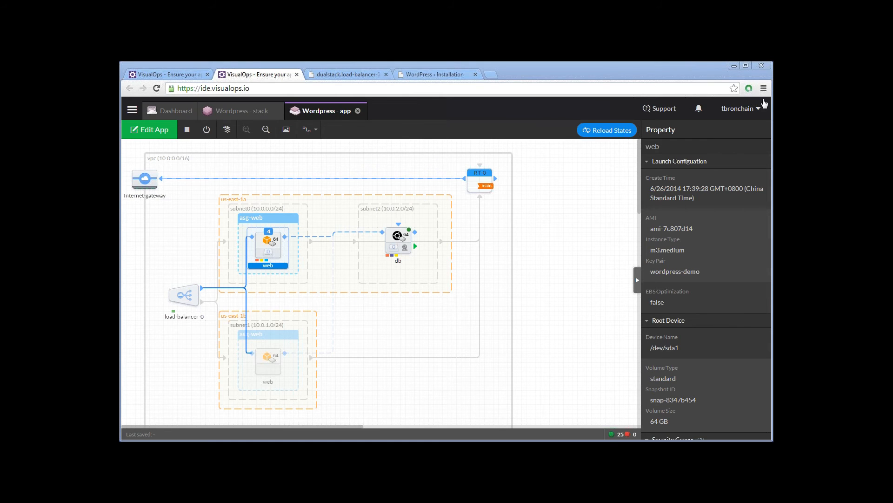
{"action": "left_click", "coordinate": [652, 73]}
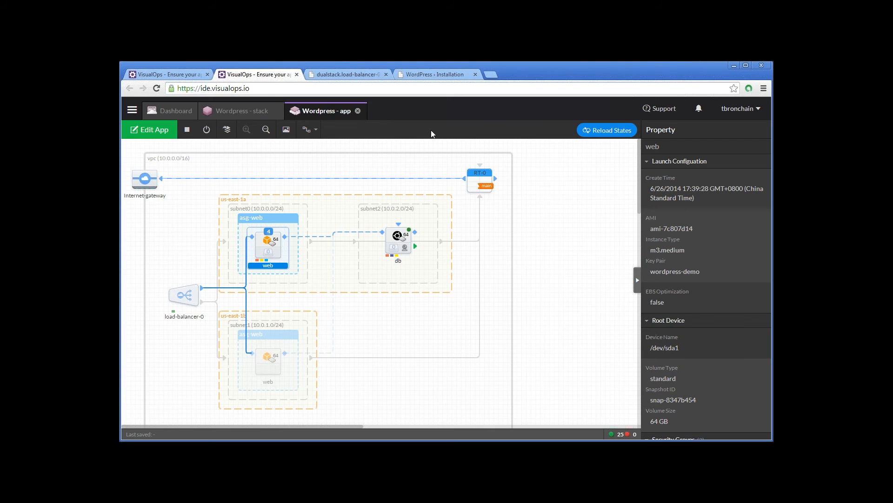
- Switch to the Wordpress stack and view its export options, closing them without exporting
{"action": "left_click", "coordinate": [264, 113]}
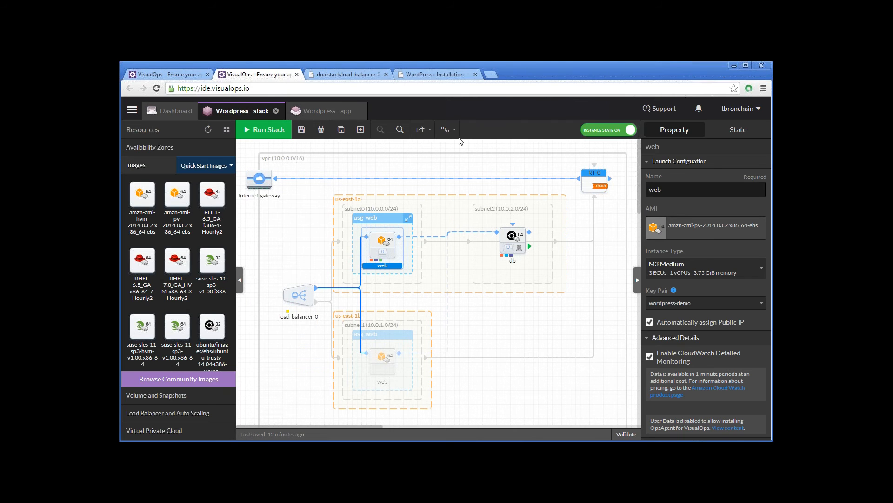
{"action": "left_click", "coordinate": [422, 129]}
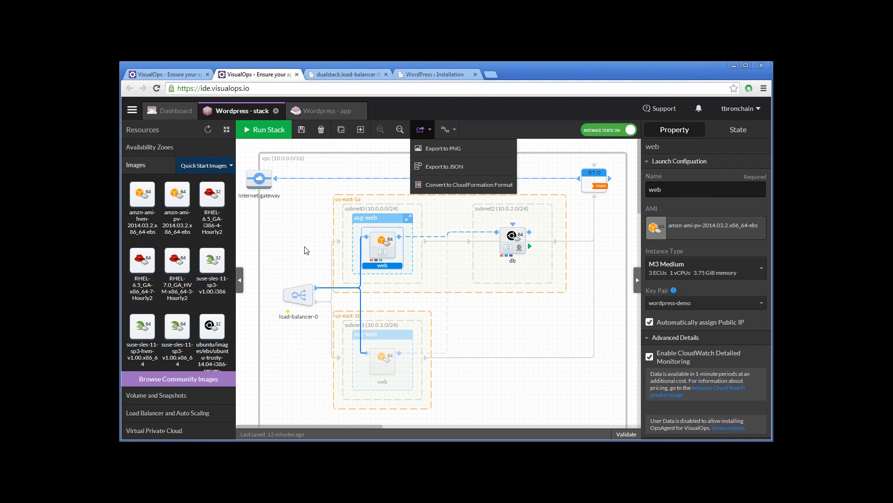
{"action": "left_click", "coordinate": [315, 229]}
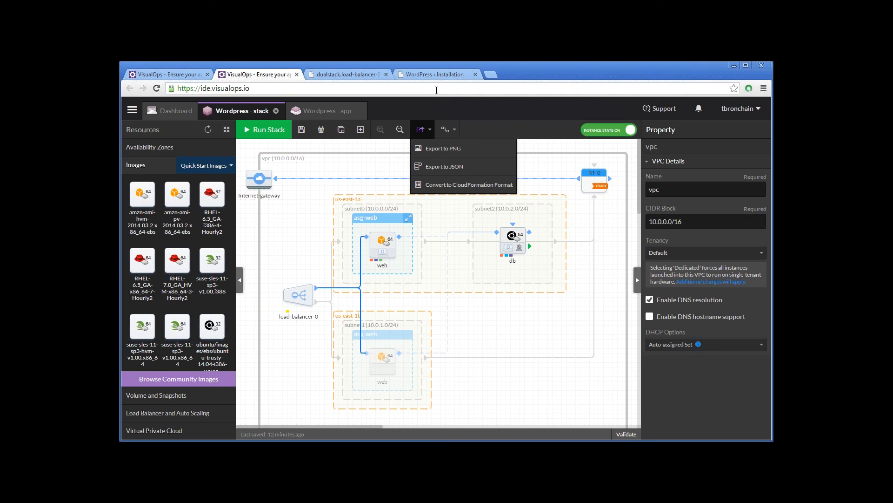
{"action": "left_click", "coordinate": [423, 125]}
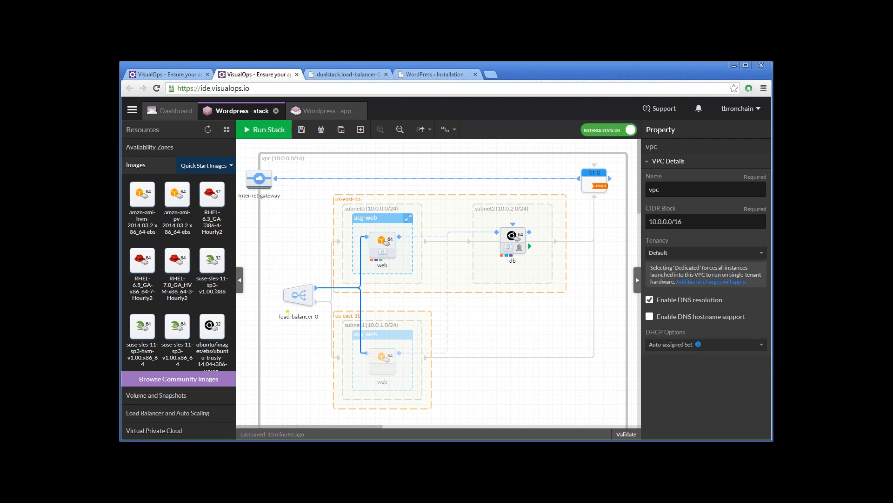
{"action": "left_click", "coordinate": [772, 74]}
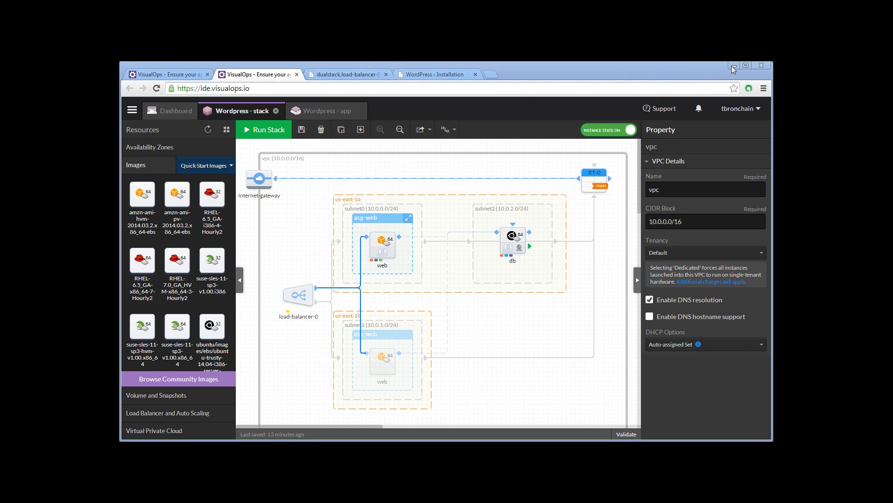